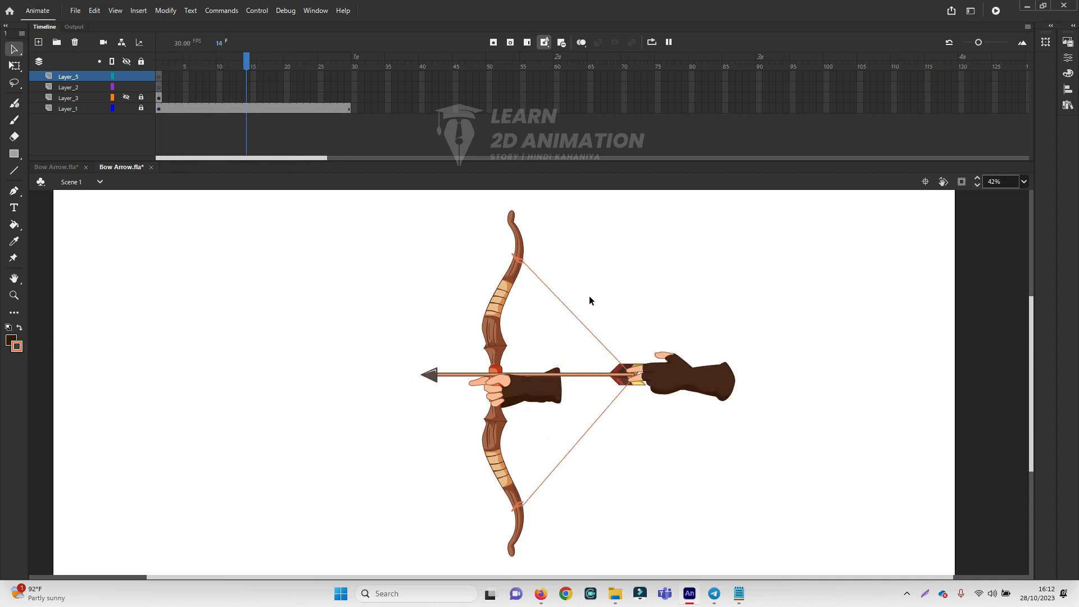
- Play the finished bow-and-arrow animation on the timeline to preview the shot
key(Return)
key(Return)
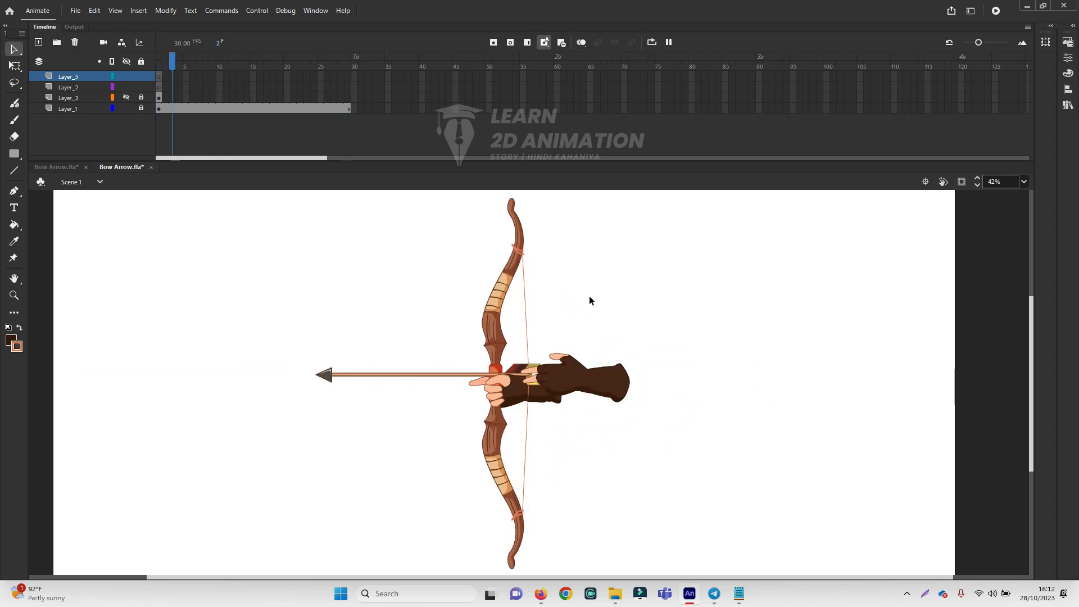
- Switch to Firefox and view the Learn 2D Animation YouTube channel's notification options and its Instagram profile
click(541, 597)
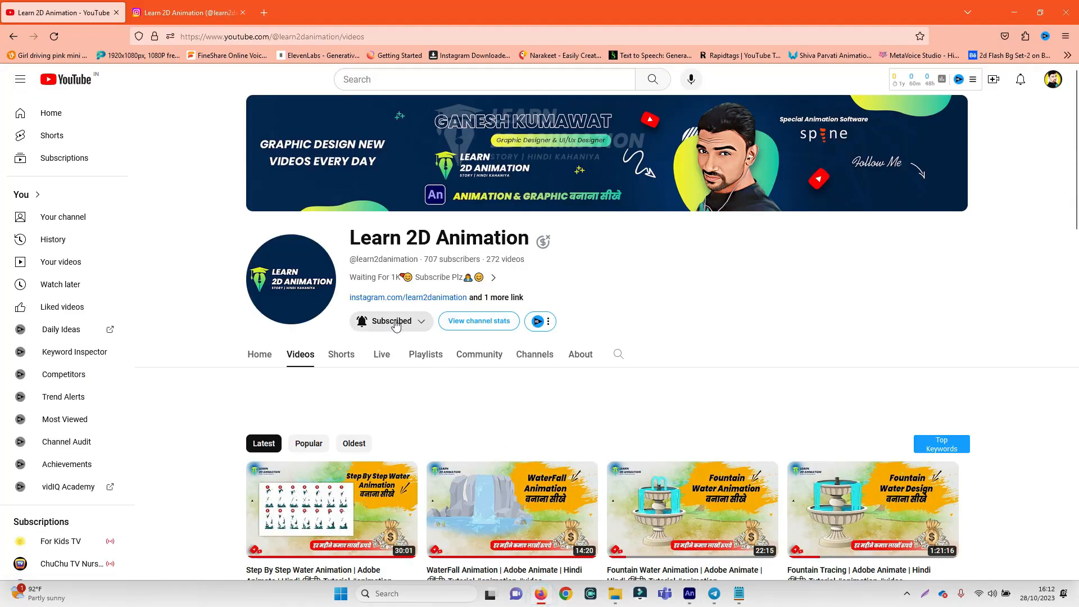
click(418, 324)
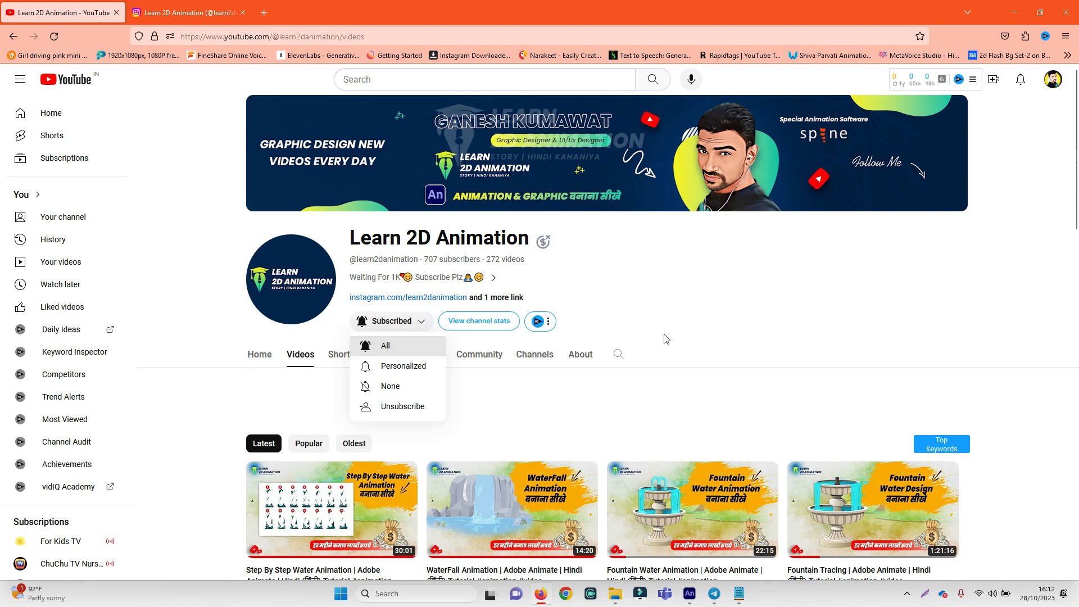
click(744, 312)
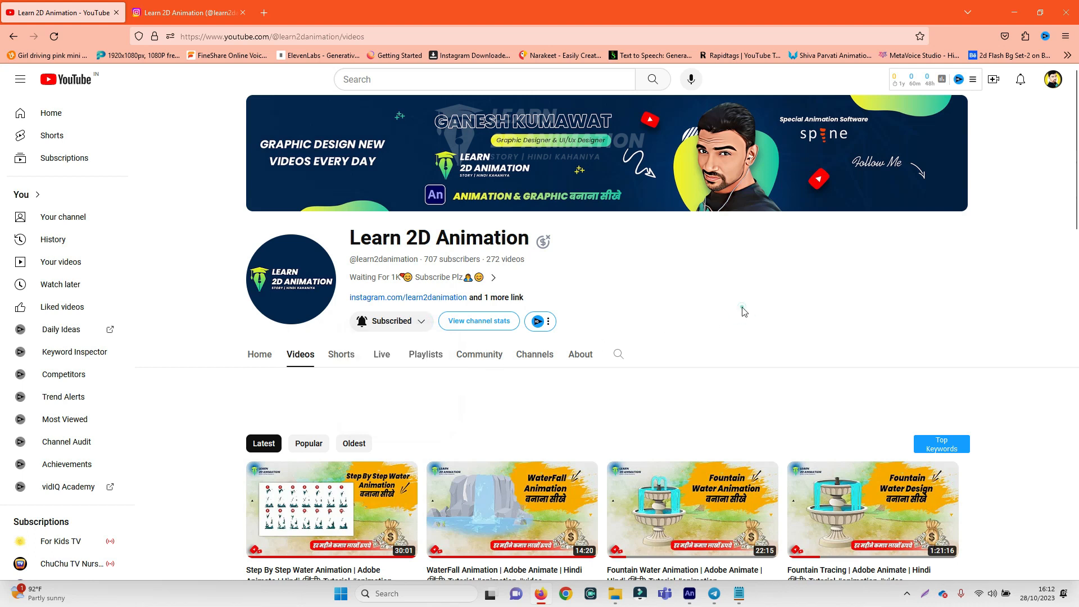
click(168, 12)
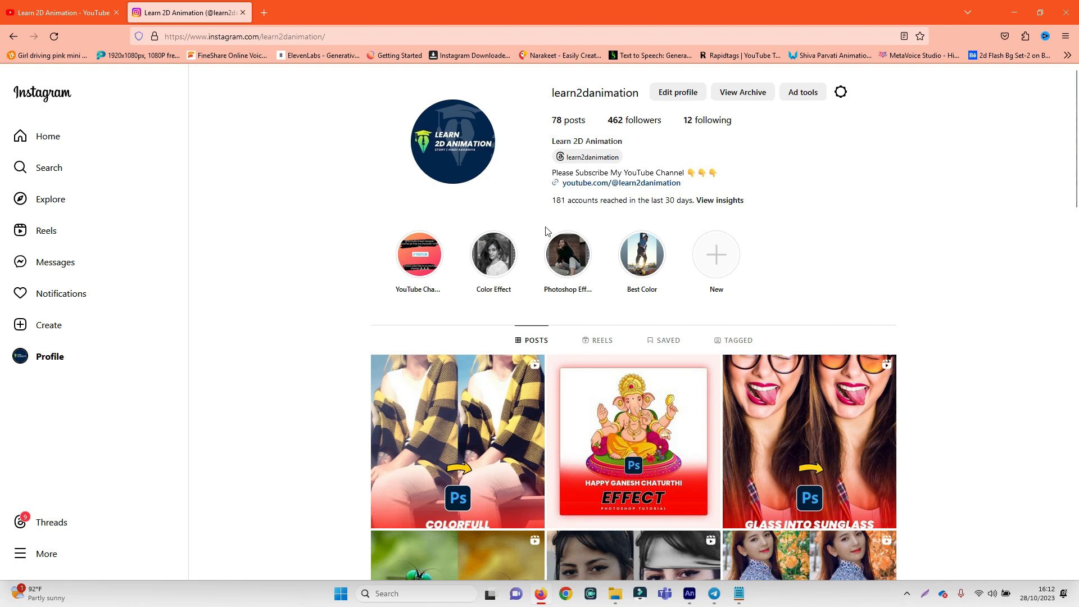
- Switch to Telegram and browse the earlier posts in the Learn 2D Animation channel
click(713, 596)
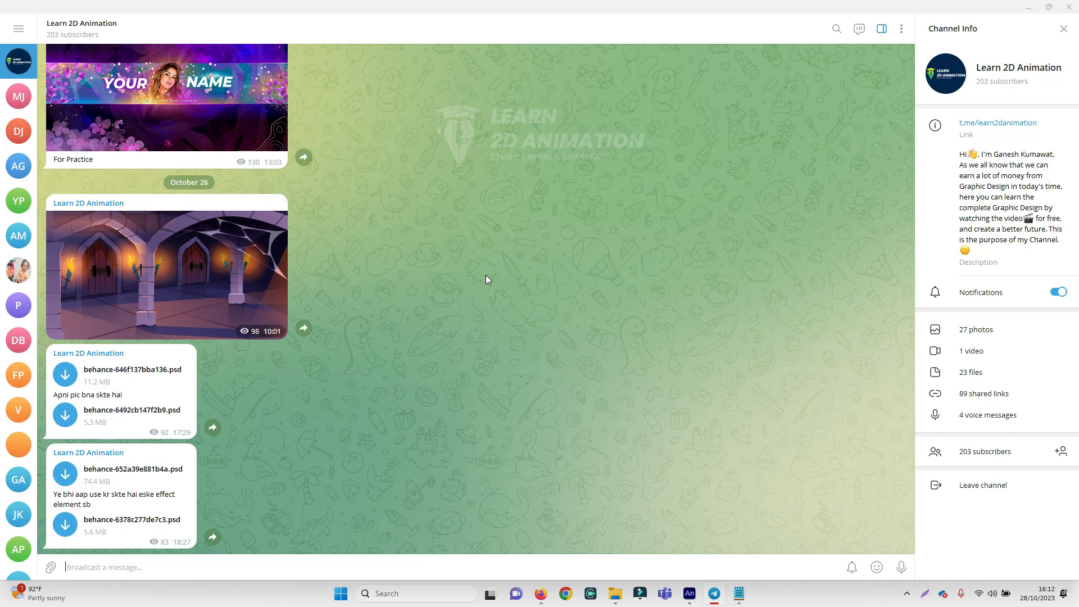
scroll(487, 280, up, 5)
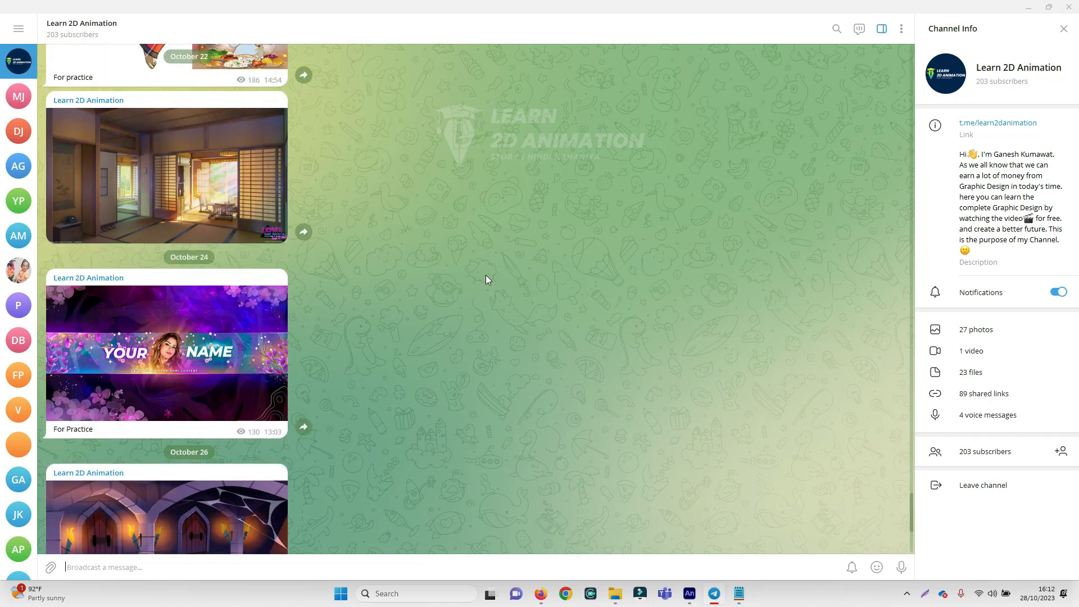
scroll(486, 280, up, 10)
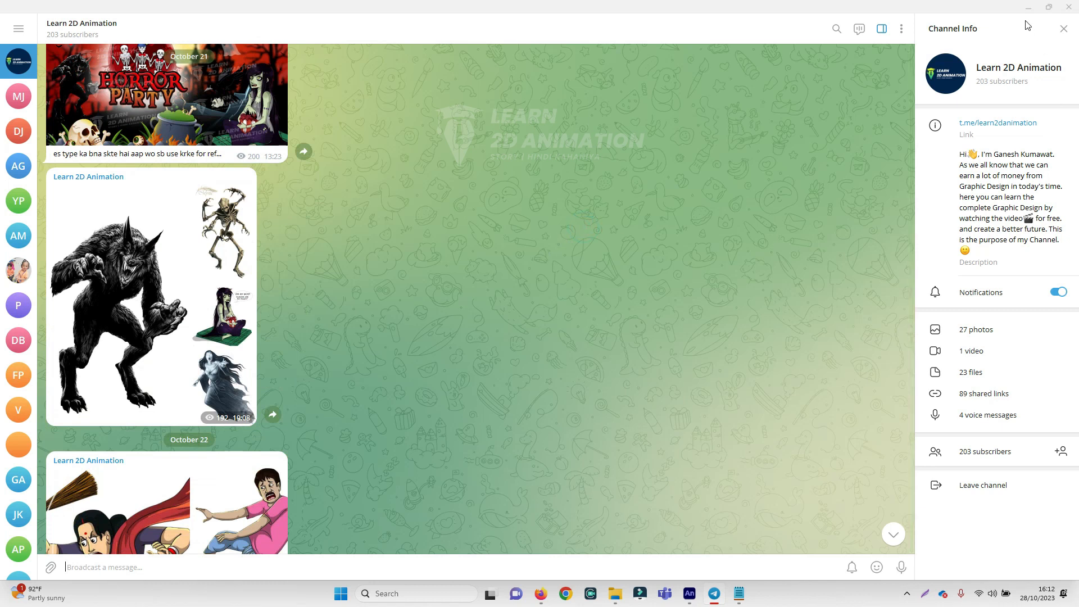
- Return to Adobe Animate and close the animated Bow Arrow.fla document without saving its changes
click(690, 594)
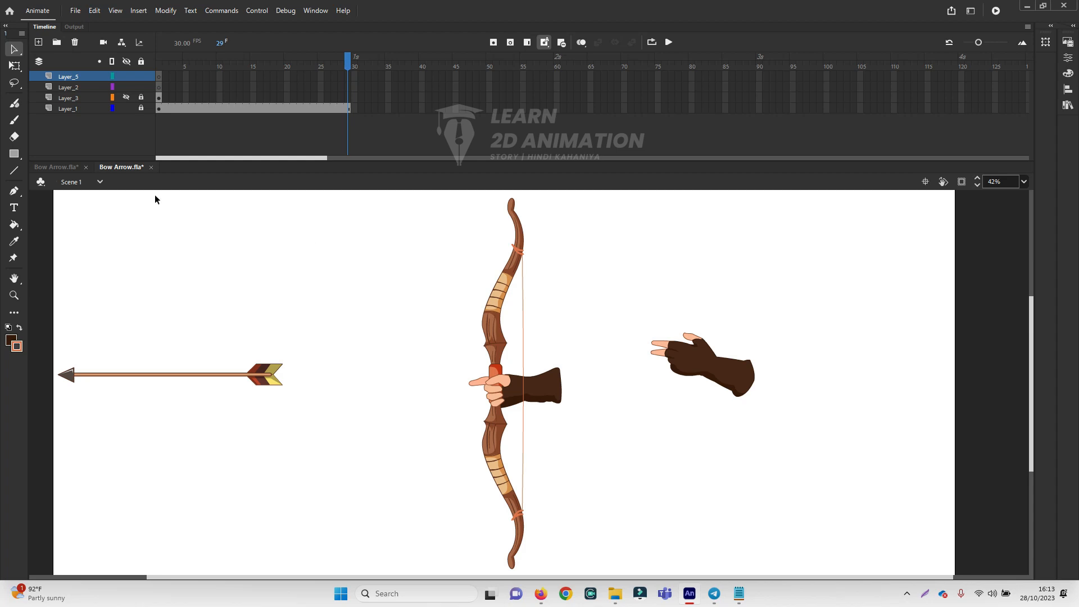
drag(351, 59, 355, 81)
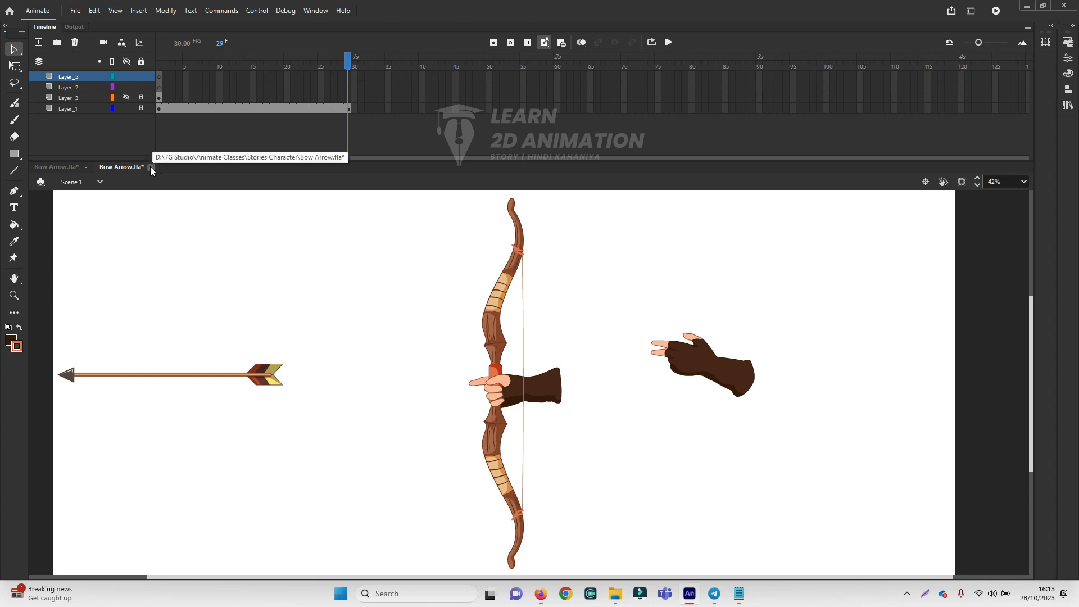
click(151, 167)
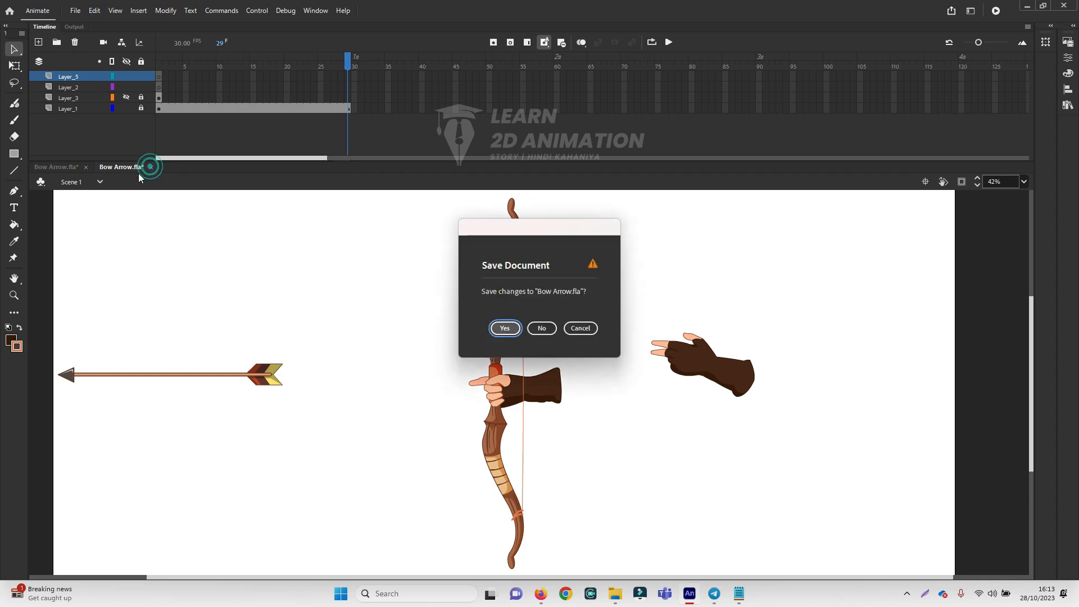
click(542, 328)
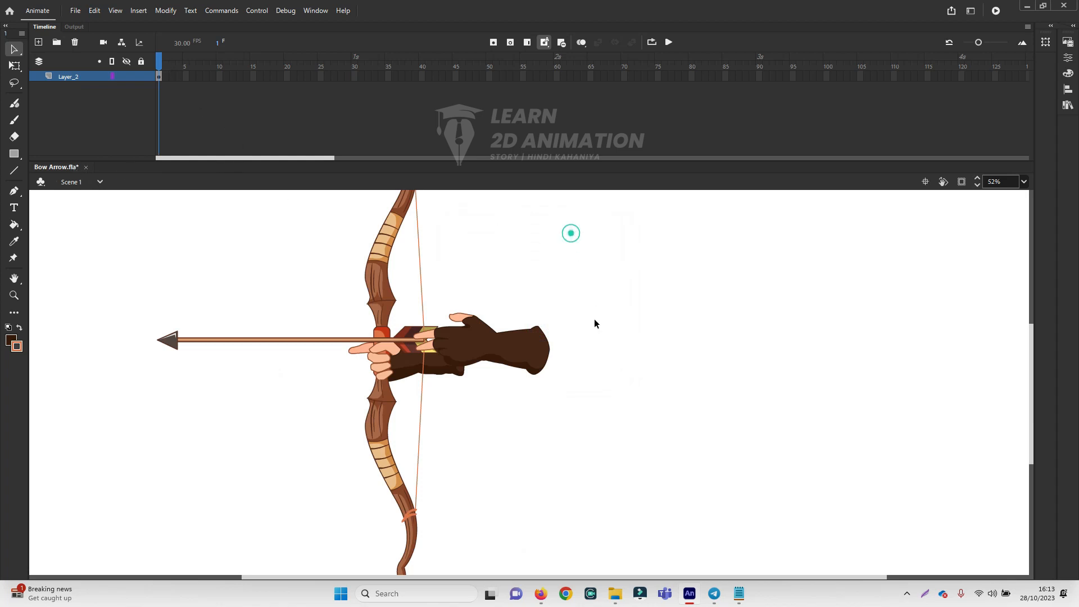
- Pull the string-drawing hand and the arrow away from the bow to show them as separate objects
click(477, 339)
drag(468, 289, 517, 265)
key(ctrl+minus)
drag(280, 242, 695, 504)
click(636, 338)
drag(509, 356, 642, 283)
key(ctrl+z)
drag(502, 366, 676, 331)
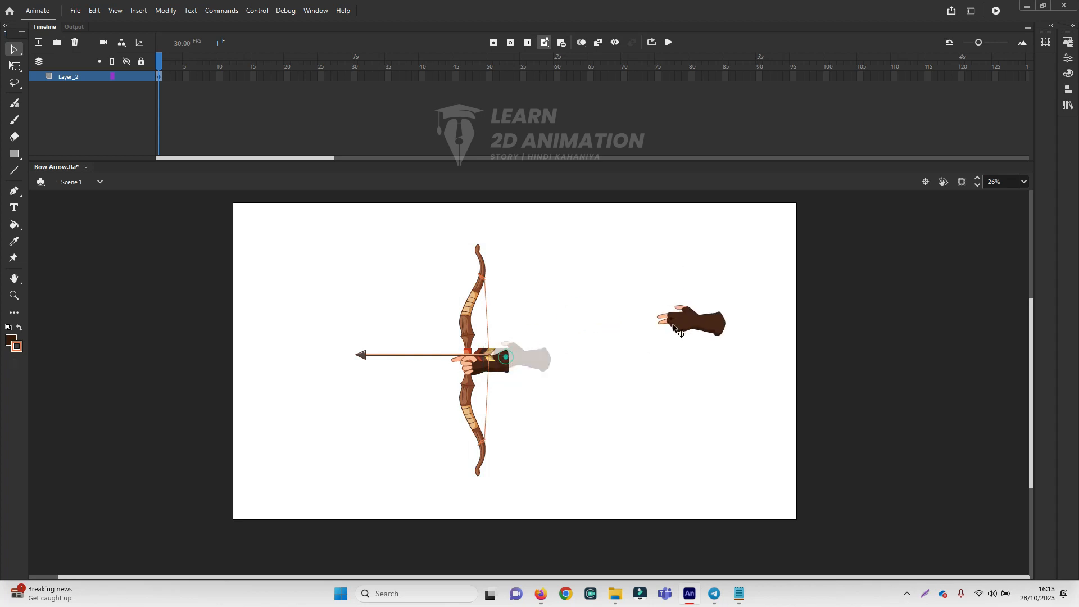
drag(477, 355, 368, 229)
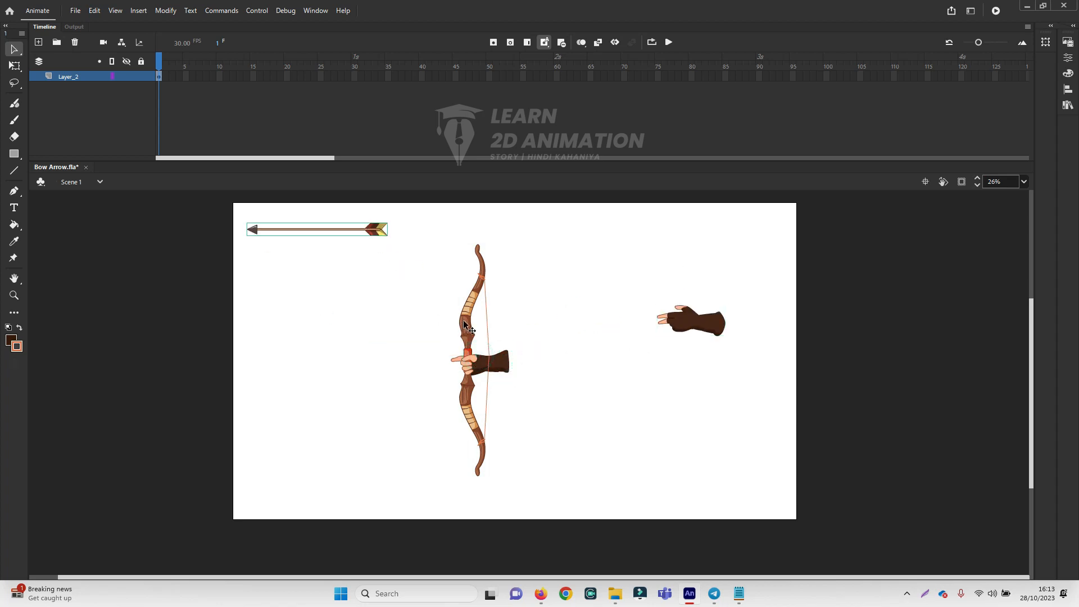
- Spread out the bow limbs, string bindings, pointing hand, gripping fingers and red grip as separate pieces
drag(463, 321, 607, 261)
drag(479, 276, 458, 207)
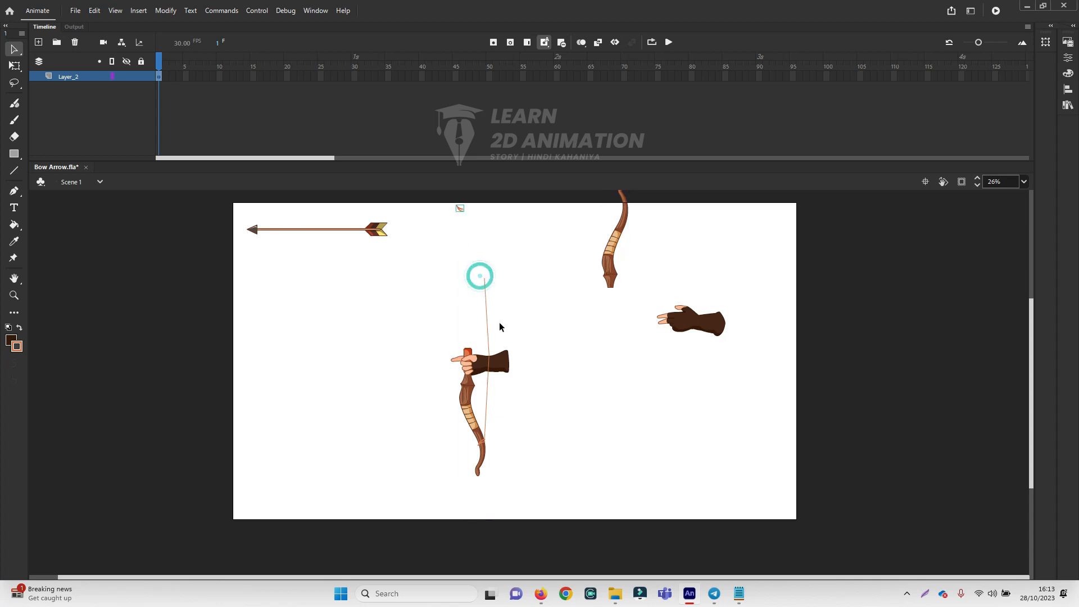
click(483, 318)
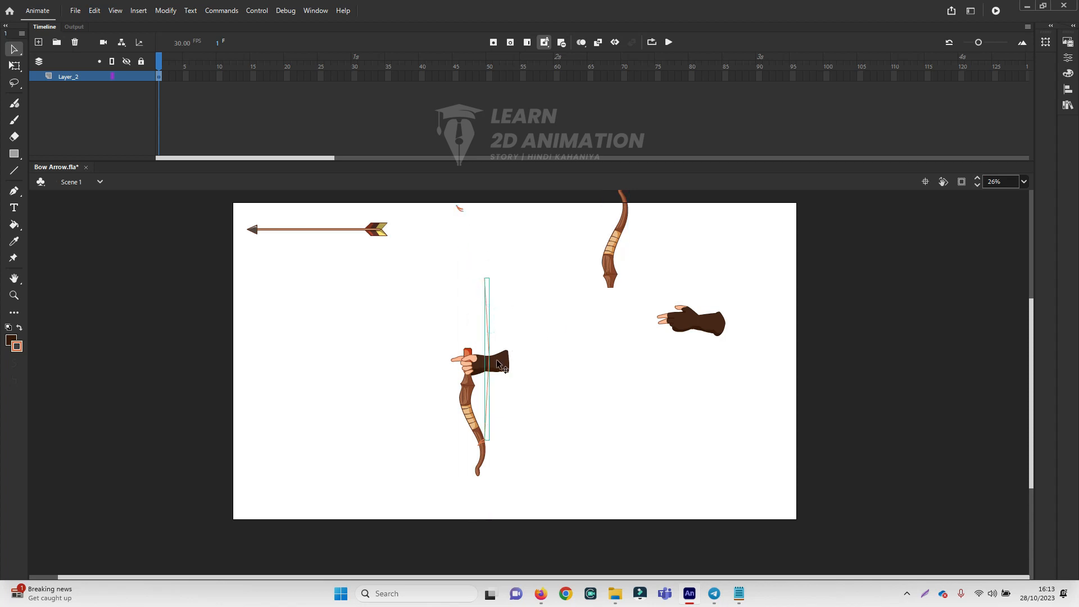
drag(497, 359, 587, 243)
drag(471, 362, 417, 246)
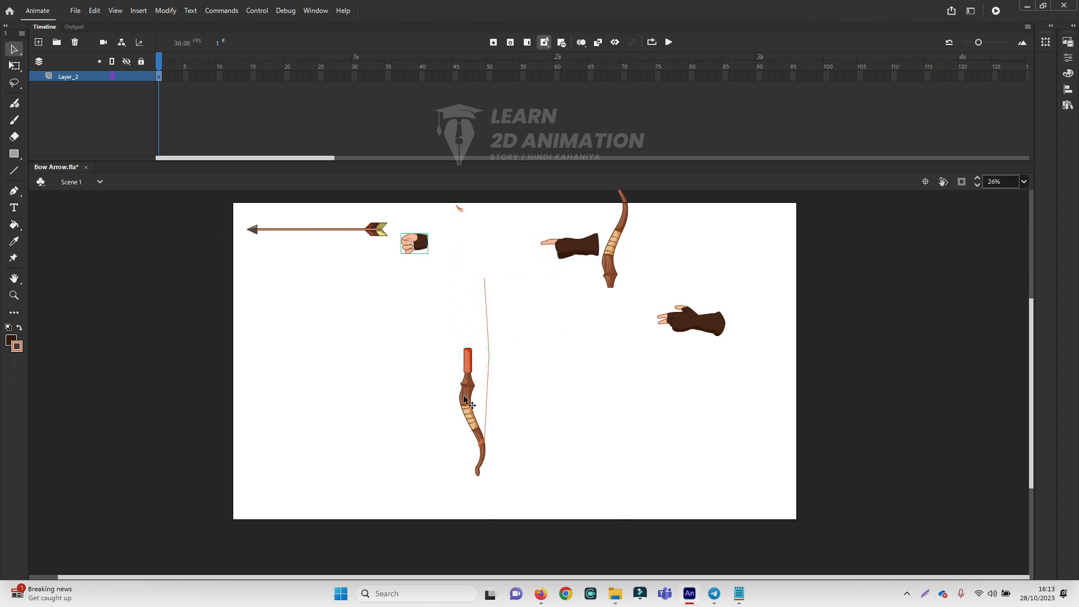
drag(464, 399, 299, 417)
drag(469, 360, 373, 349)
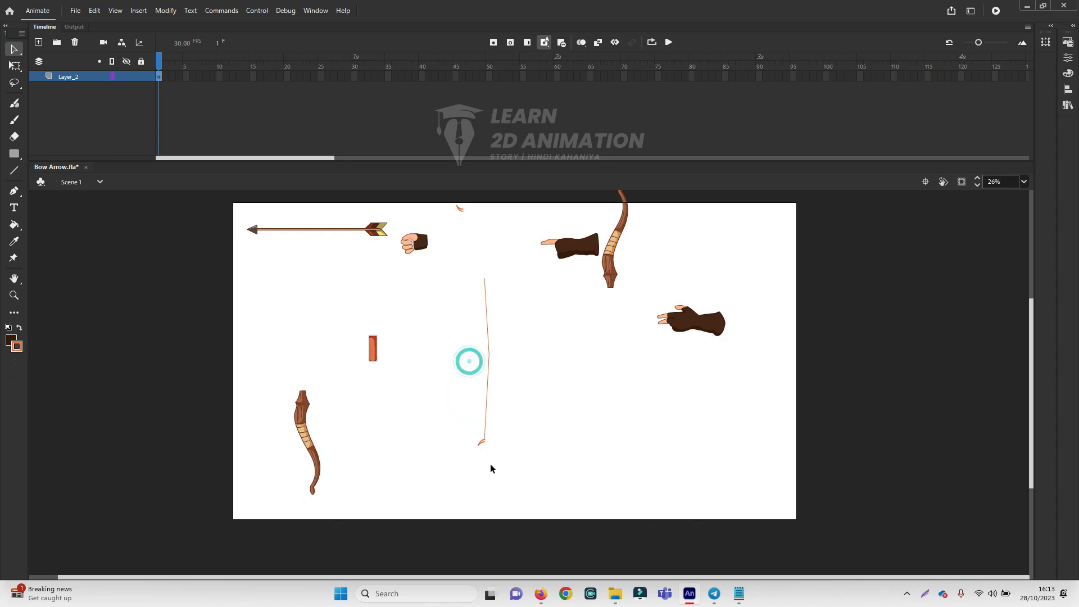
drag(483, 444, 483, 474)
click(567, 400)
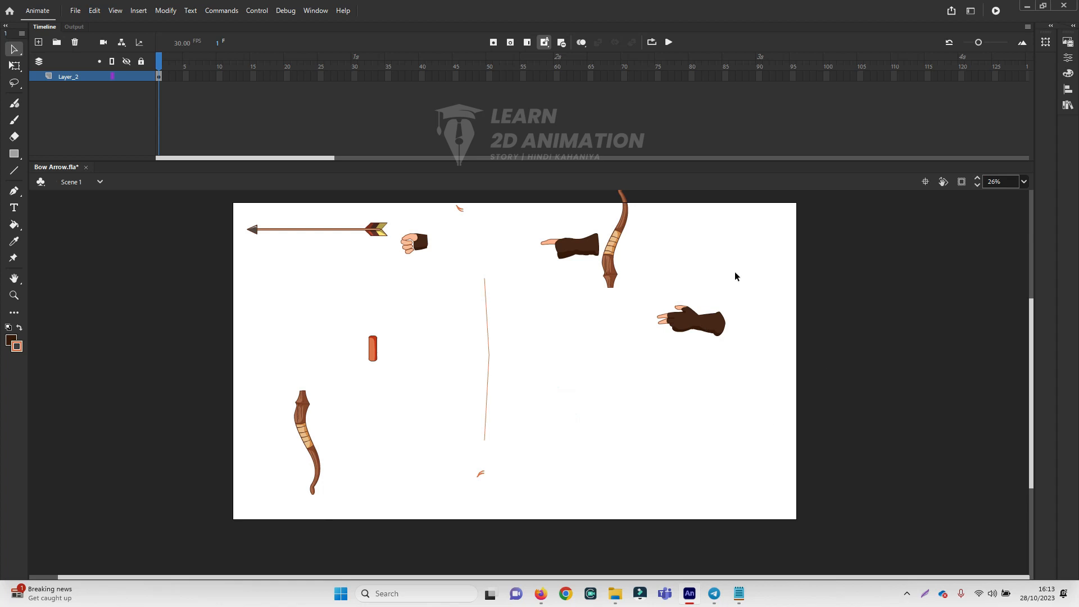
- Undo all the part moves back to the assembled bow, arrow and hands
key(ctrl+z)
key(ctrl+z)
key(ctrl+z)
key(ctrl+z)
key(ctrl+z)
key(ctrl+z)
key(ctrl+z)
key(ctrl+z)
key(ctrl+z)
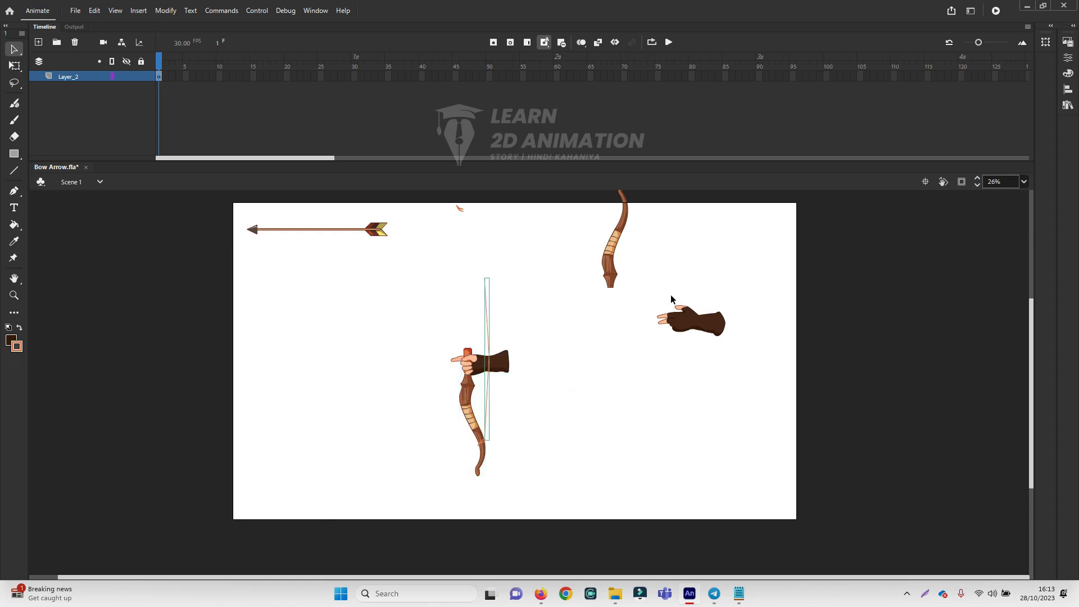
key(ctrl+z)
key(ctrl+z)
key(ctrl+z)
key(ctrl+z)
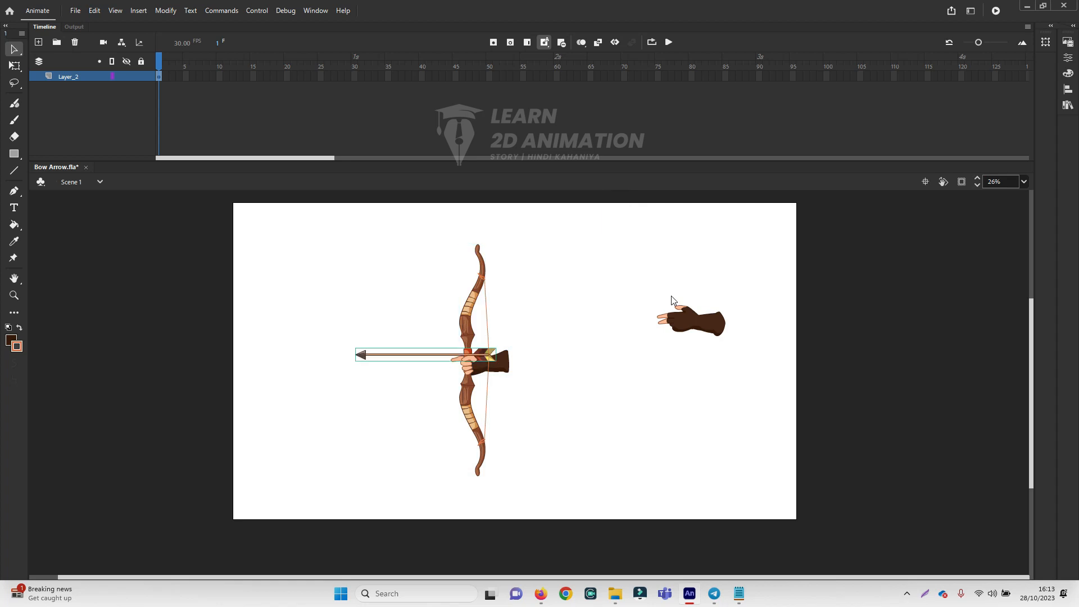
key(ctrl+z)
key(ctrl+z)
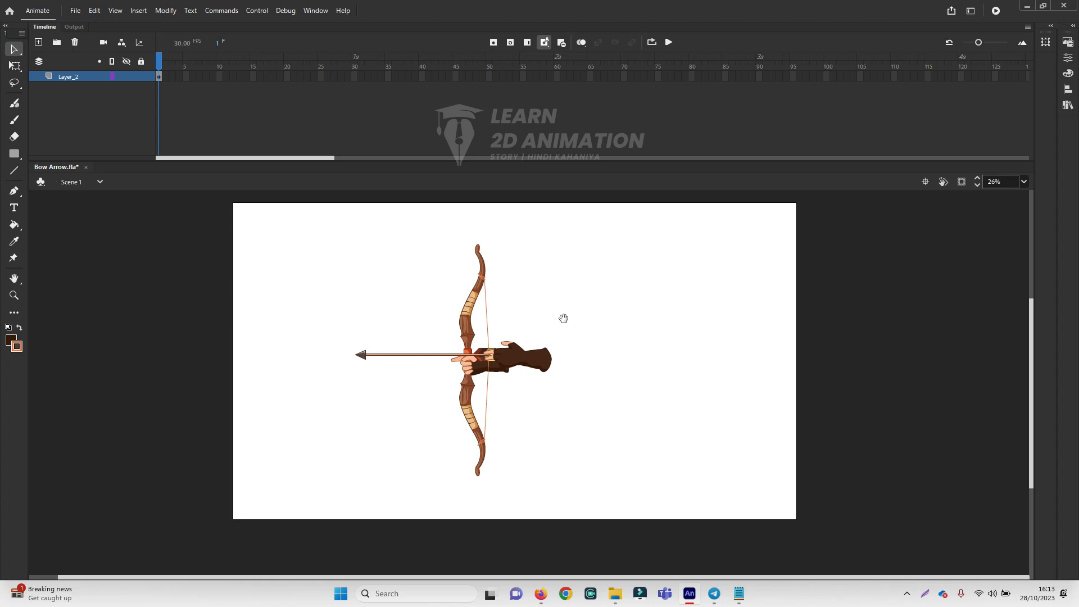
- Nudge the string-drawing hand slightly upward against the arrow's tail
drag(523, 352, 544, 290)
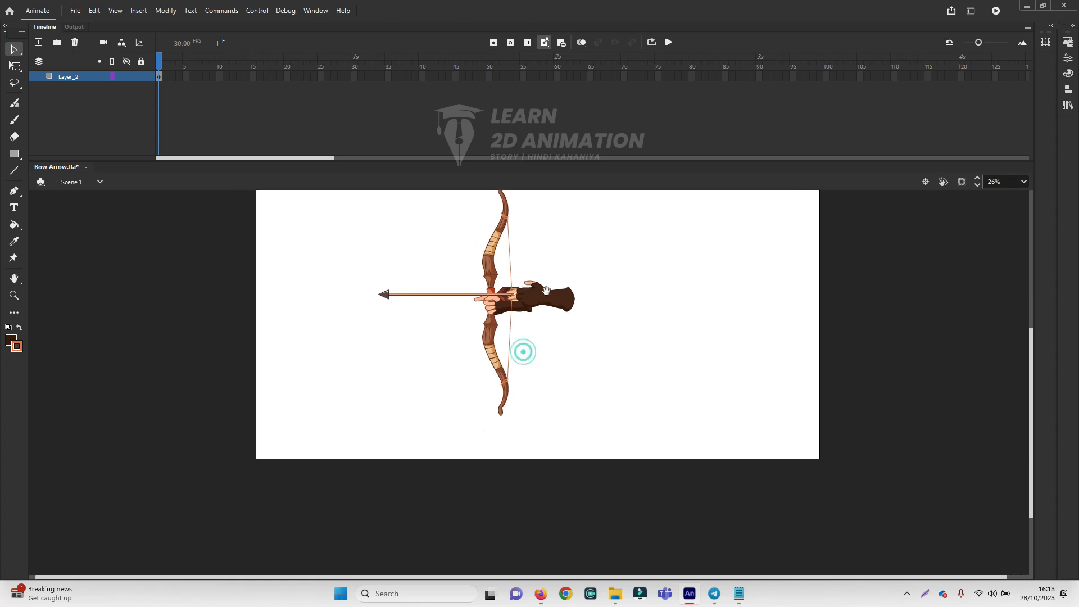
ctrl+click(522, 314)
drag(515, 357, 510, 391)
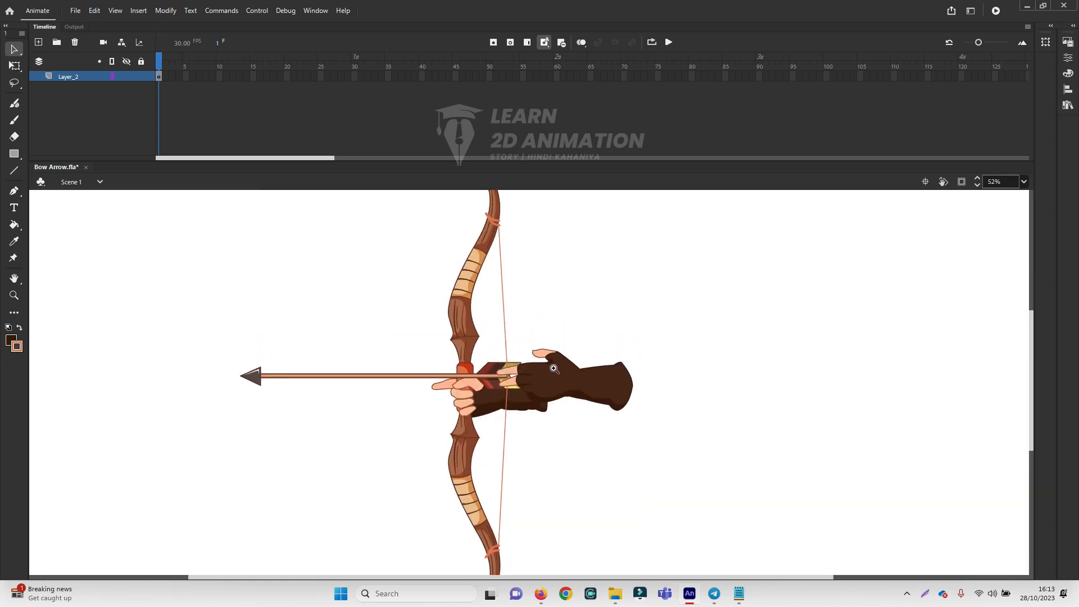
ctrl+click(554, 369)
click(509, 402)
key(Up)
key(Up)
key(Up)
key(Up)
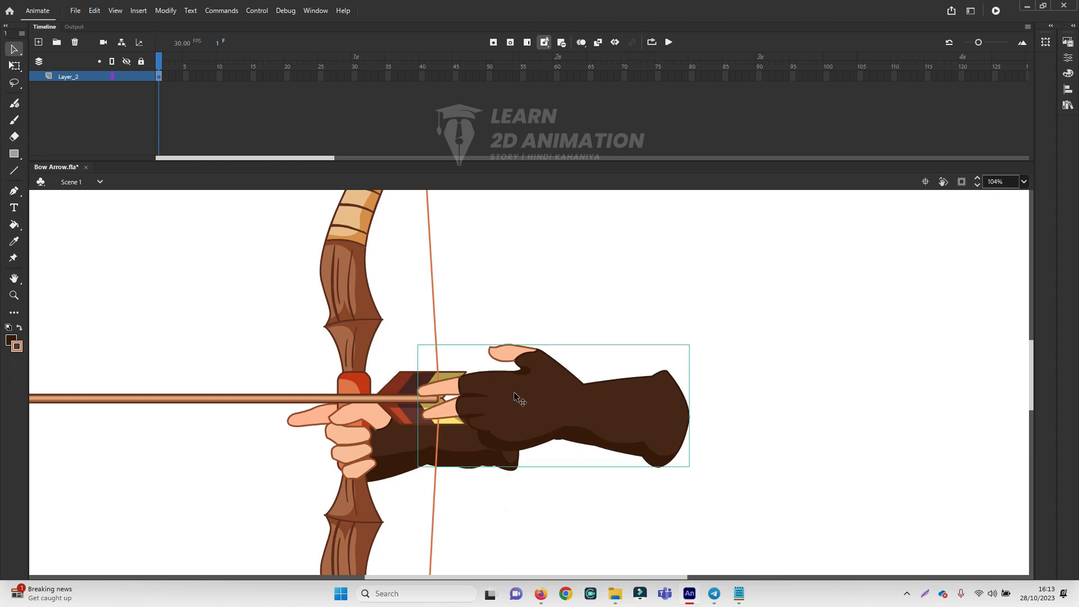
key(Up)
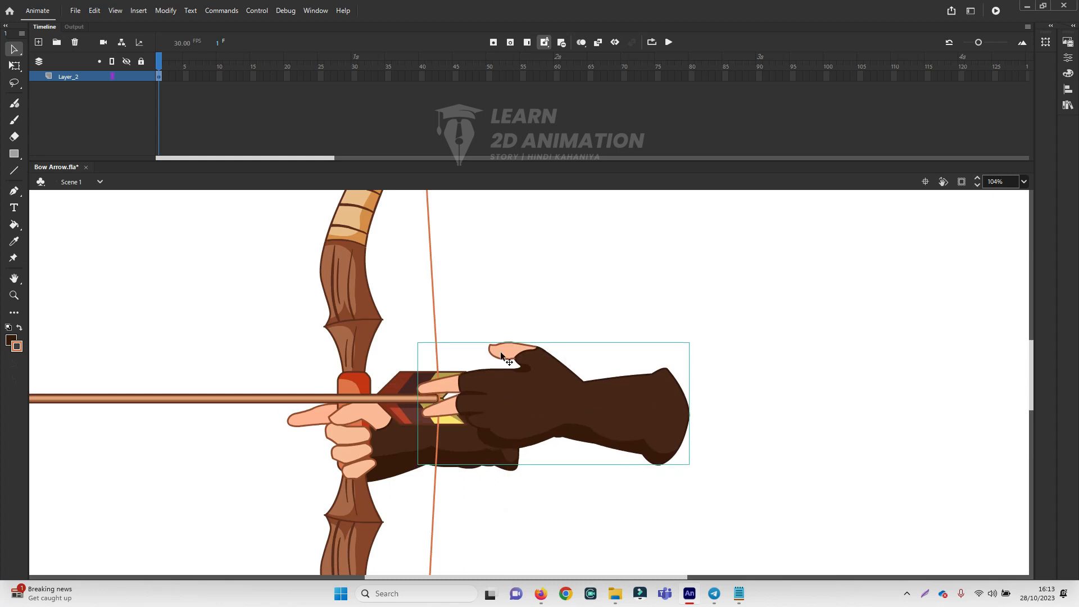
- Extend the frames of Layer_2 to frame 80 and return the playhead to frame 1
ctrl+alt+click(429, 350)
drag(618, 385, 544, 340)
click(694, 77)
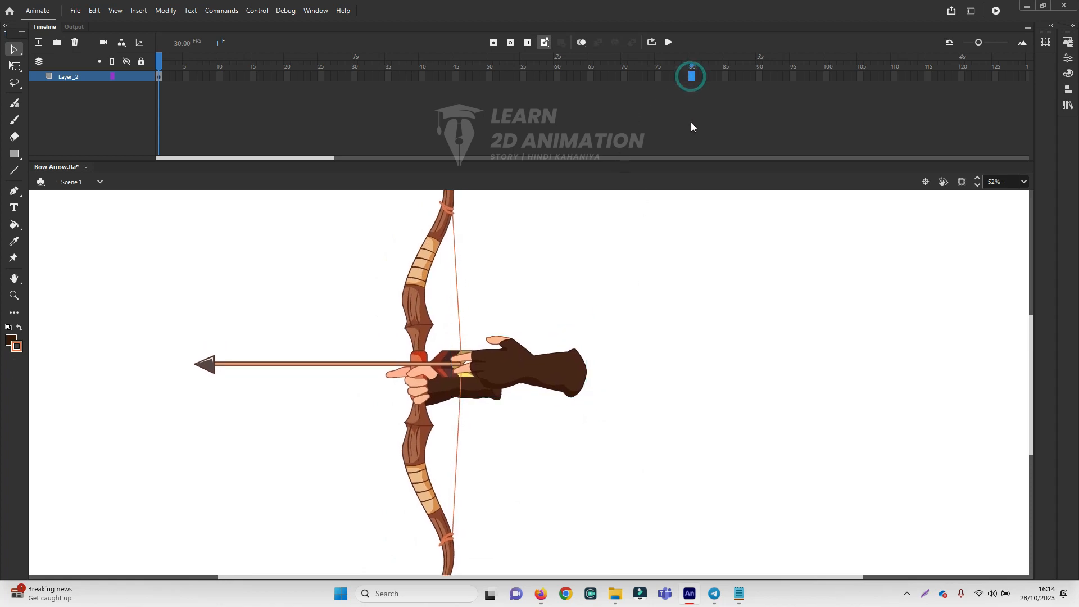
key(F5)
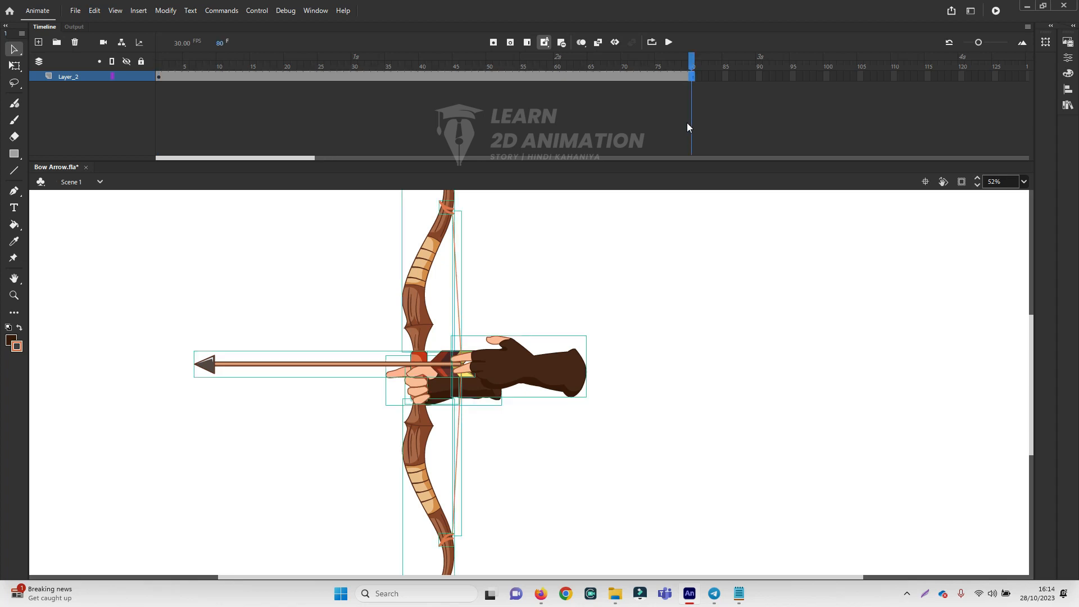
drag(689, 65, 145, 167)
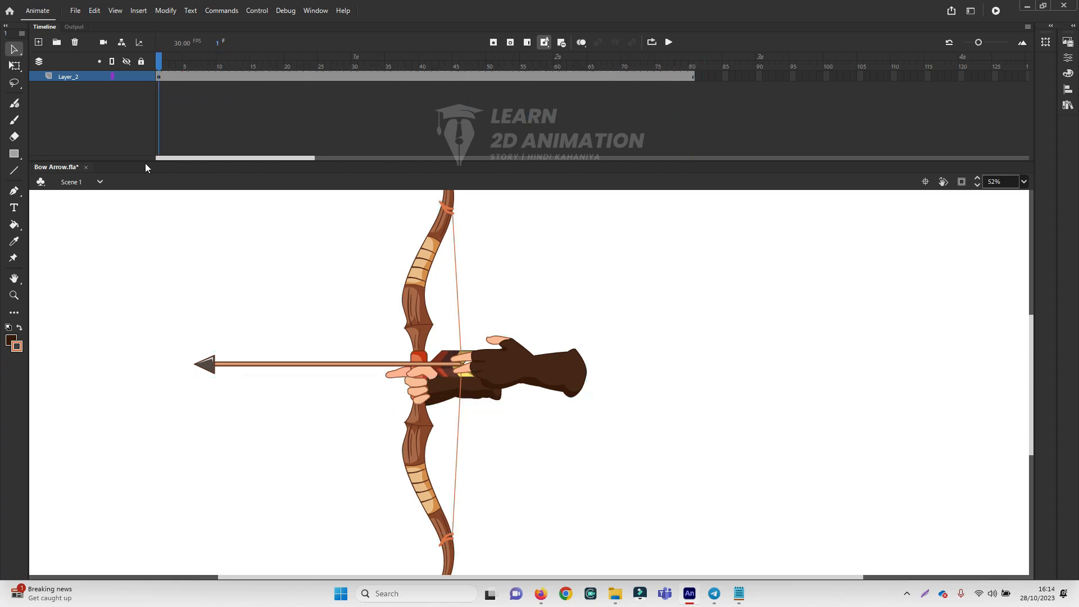
- Convert all the bow, arrow and hand parts on frame 1 into one Graphic symbol and select it
click(158, 79)
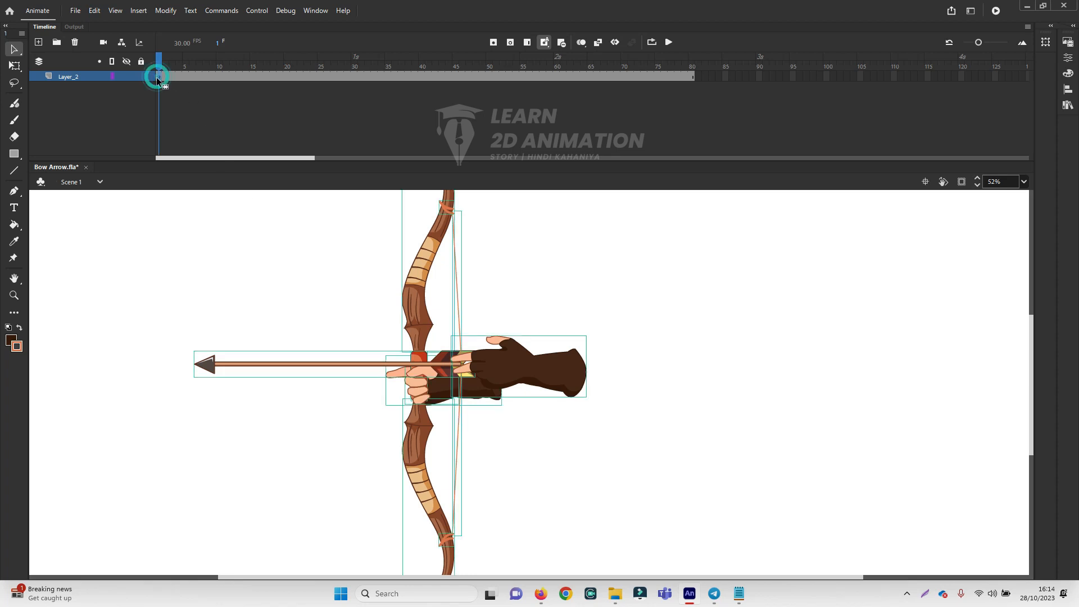
click(503, 268)
ctrl+shift+click(406, 274)
drag(566, 356, 518, 261)
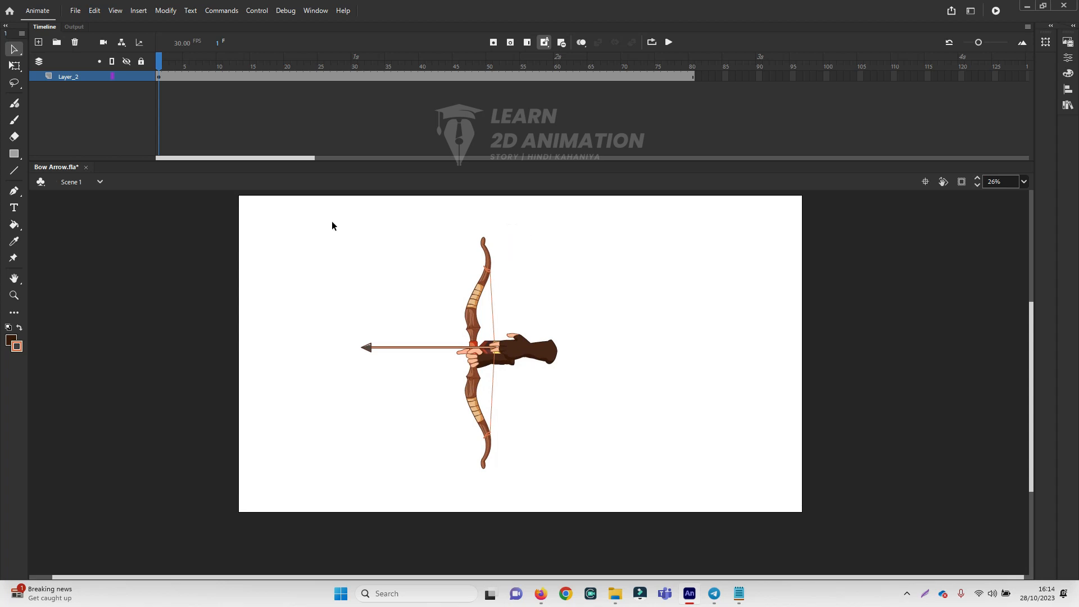
drag(332, 222, 356, 267)
drag(329, 223, 652, 493)
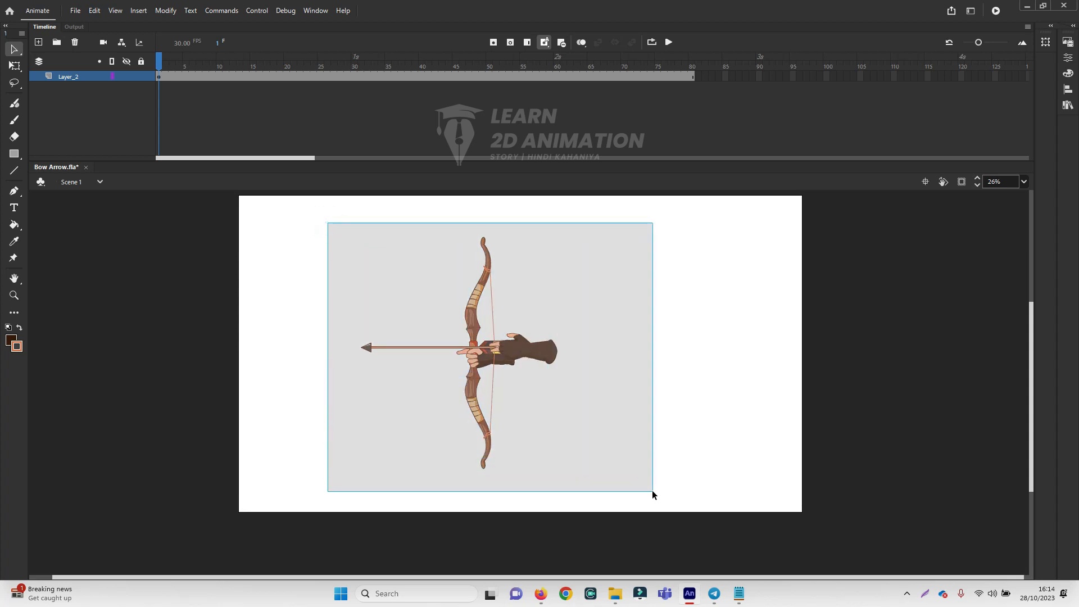
drag(651, 491, 652, 490)
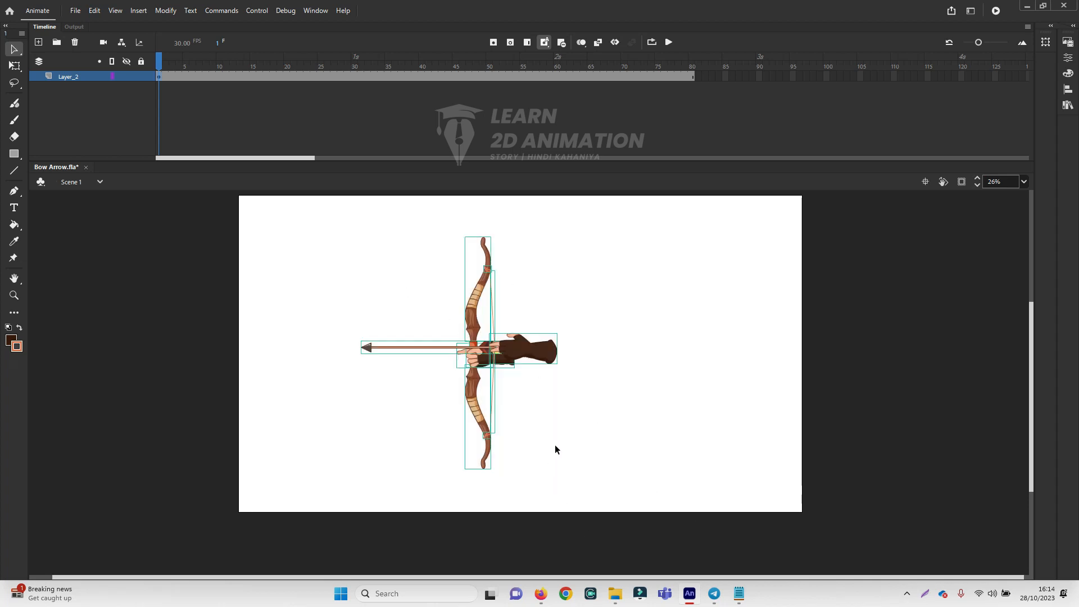
key(F8)
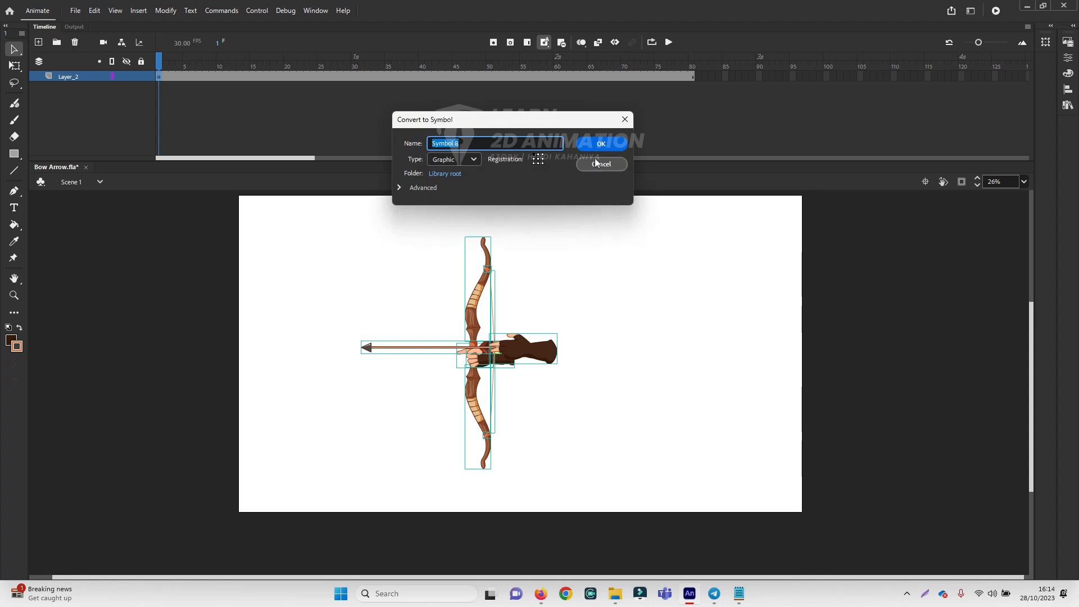
click(600, 144)
drag(160, 66, 136, 149)
click(487, 276)
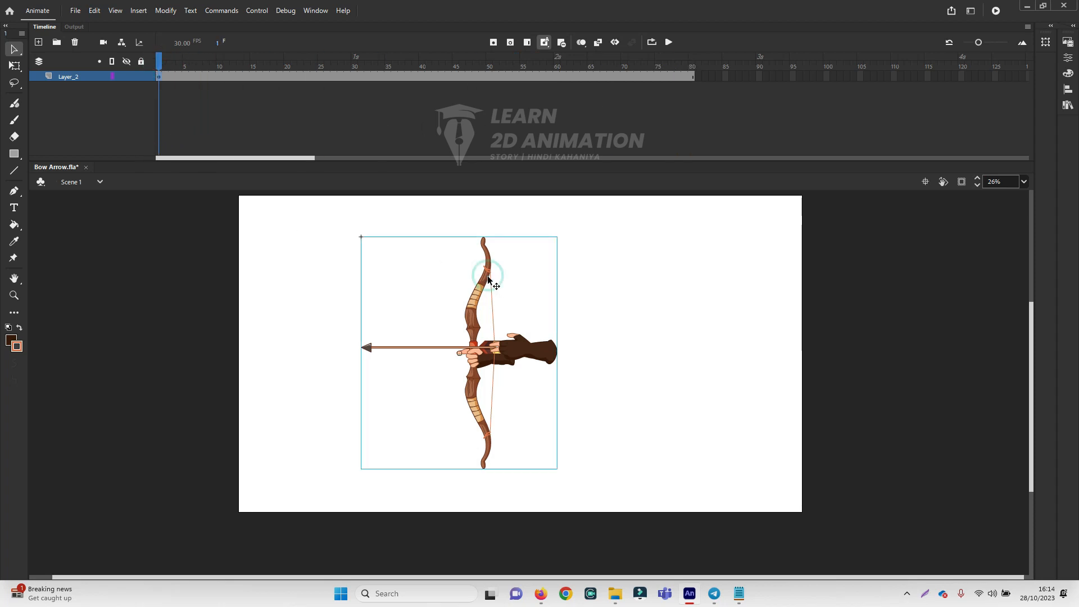
- Open the grouped bow symbol to examine its separate parts and return to Scene 1
ctrl+click(477, 261)
drag(505, 375, 468, 282)
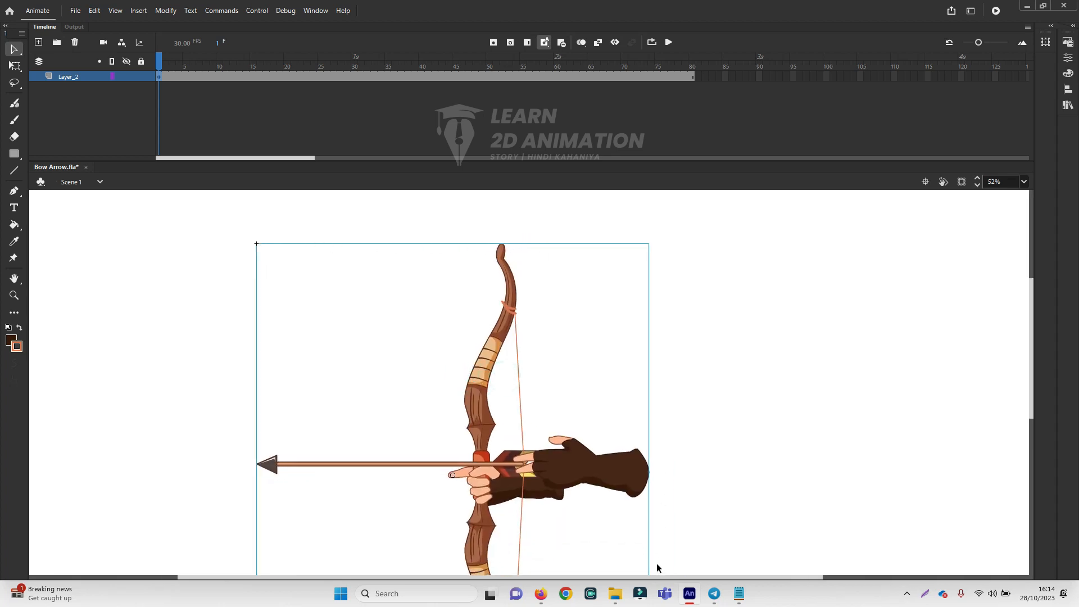
double_click(575, 460)
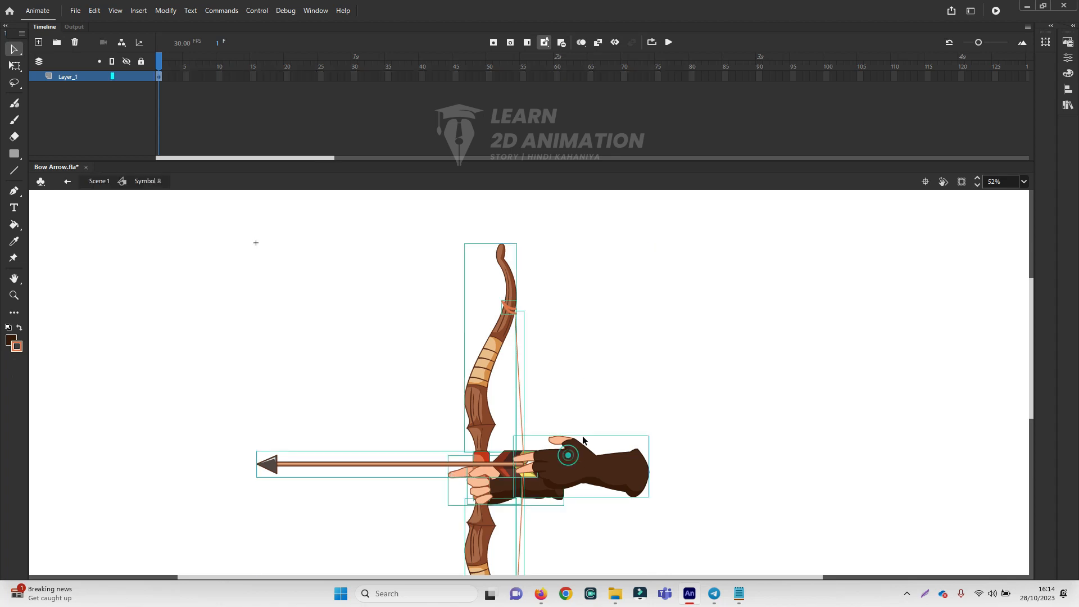
click(649, 340)
click(509, 253)
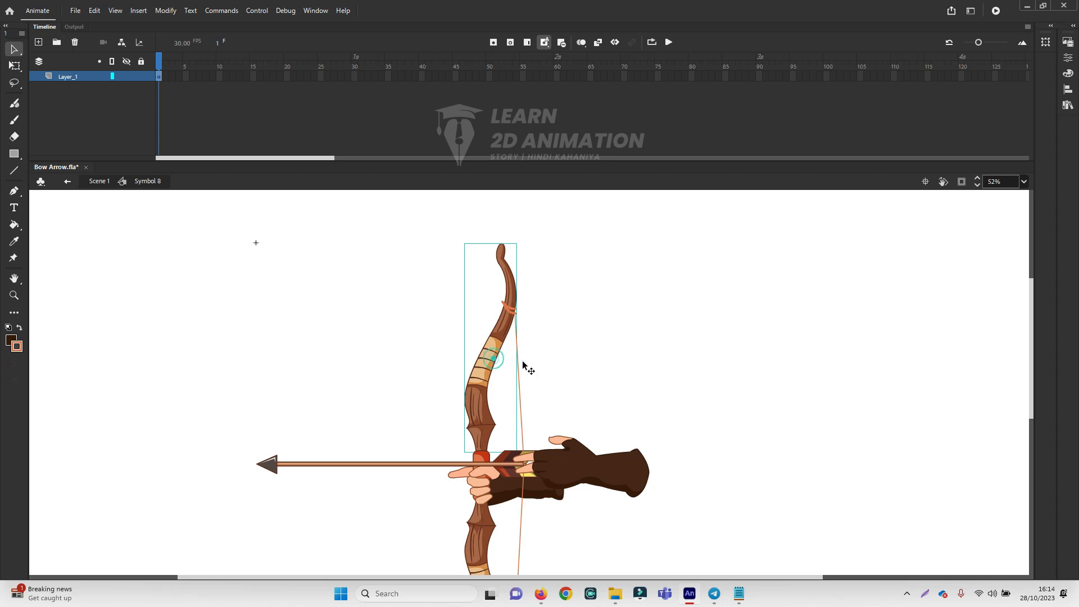
double_click(591, 348)
click(588, 351)
ctrl+alt+click(537, 354)
drag(614, 414, 621, 311)
double_click(539, 336)
click(618, 316)
double_click(602, 313)
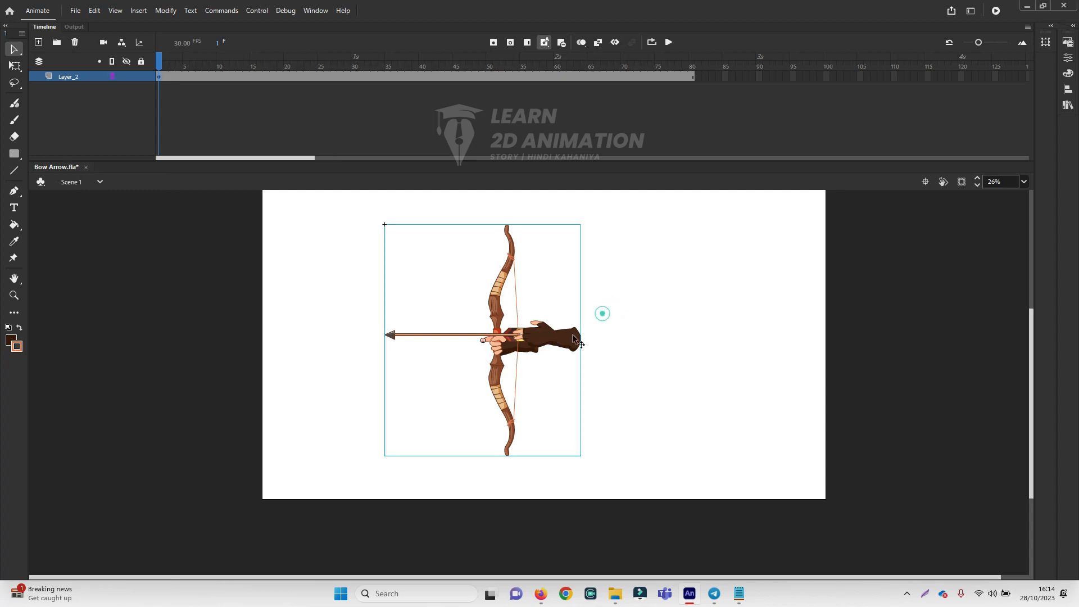
- Open the bow symbol for editing and transfer the string-drawing hand to a new layer above Layer_1
double_click(543, 334)
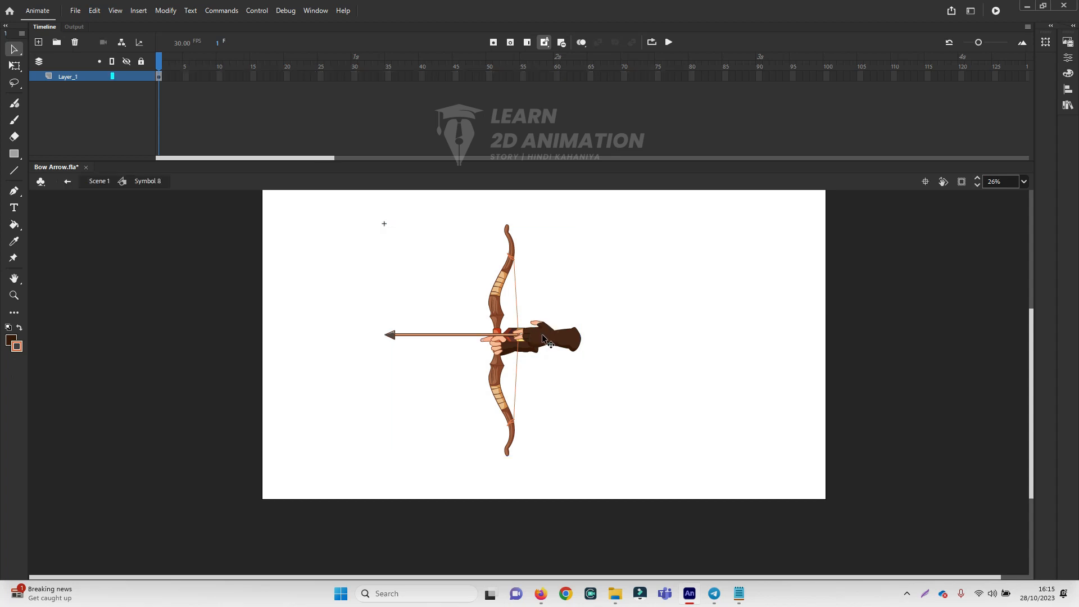
click(567, 285)
click(555, 336)
drag(545, 339, 612, 269)
key(ctrl+z)
key(ctrl+x)
click(38, 42)
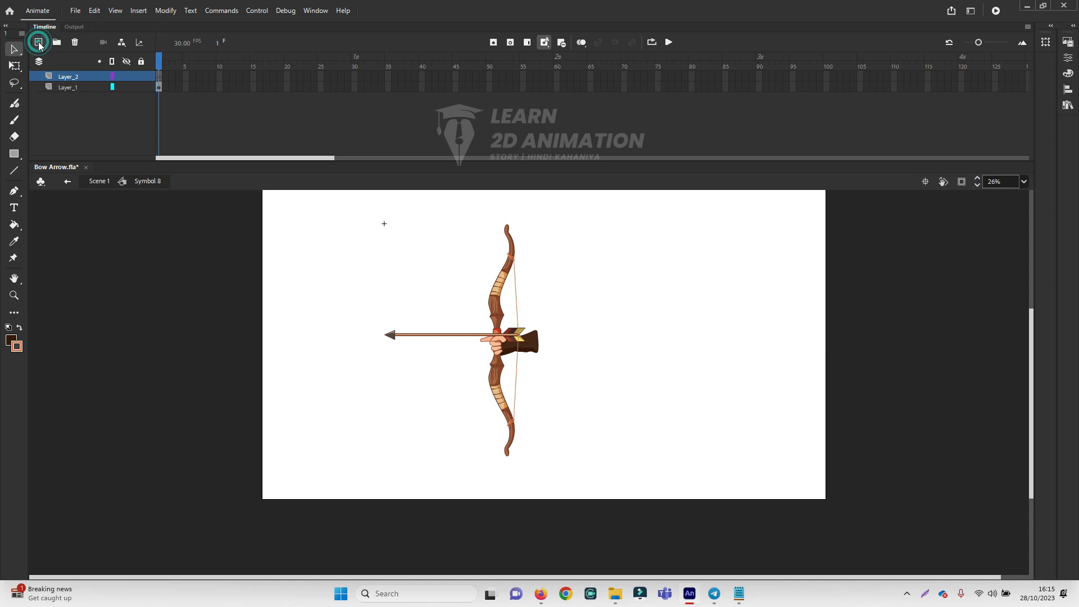
click(159, 76)
key(ctrl+v)
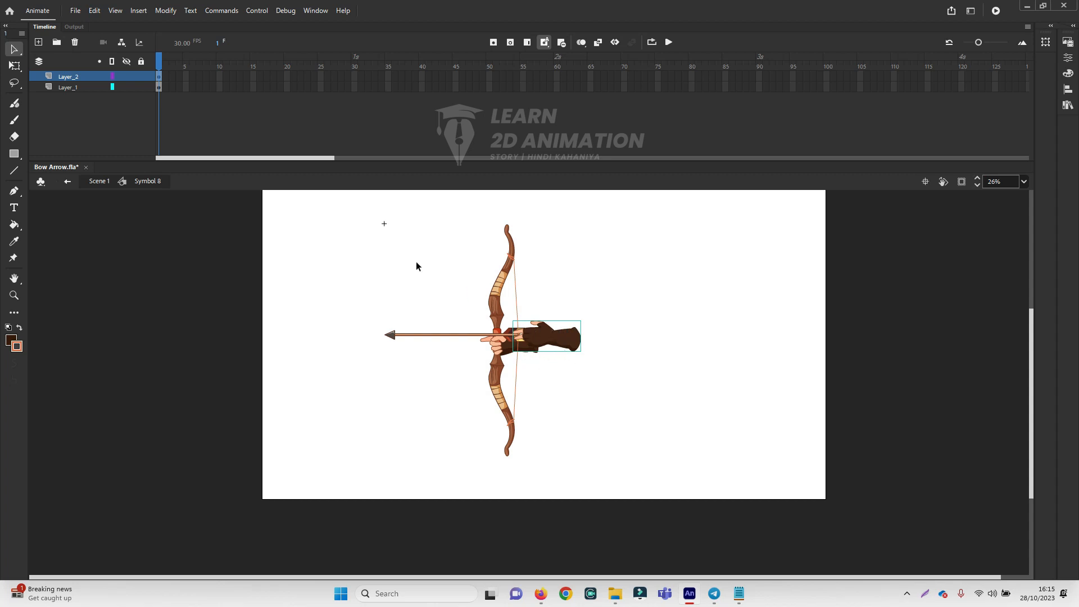
- Transfer the bowstring from Layer_1 to a new layer above Layer_2, keeping it in place
ctrl+click(516, 322)
mouse_move(538, 349)
mouse_down()
mouse_move(532, 244)
mouse_move(479, 280)
mouse_move(526, 352)
mouse_up()
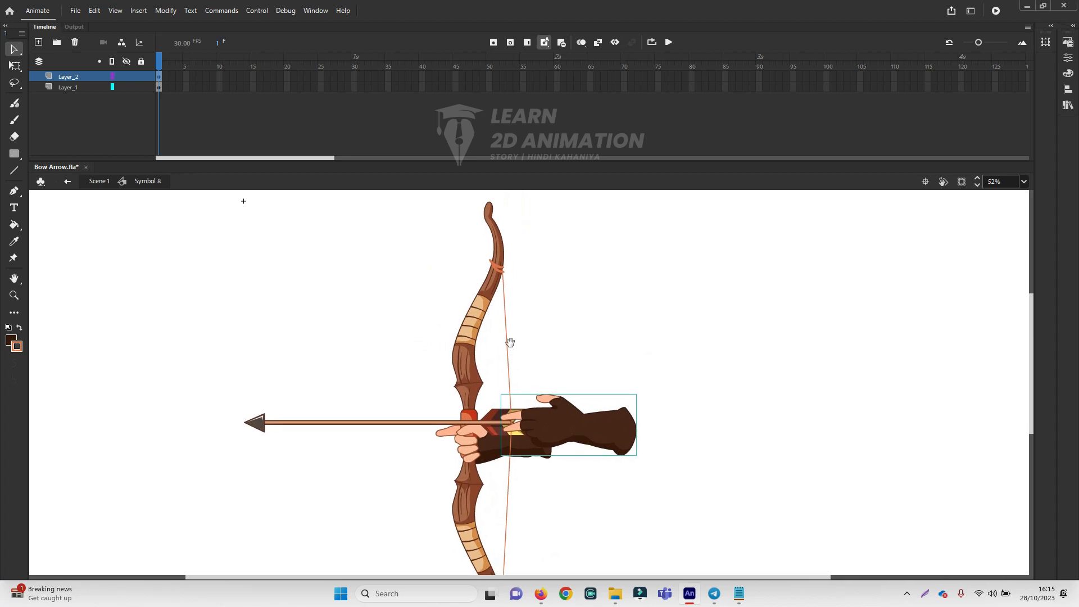
drag(508, 348, 511, 284)
click(509, 288)
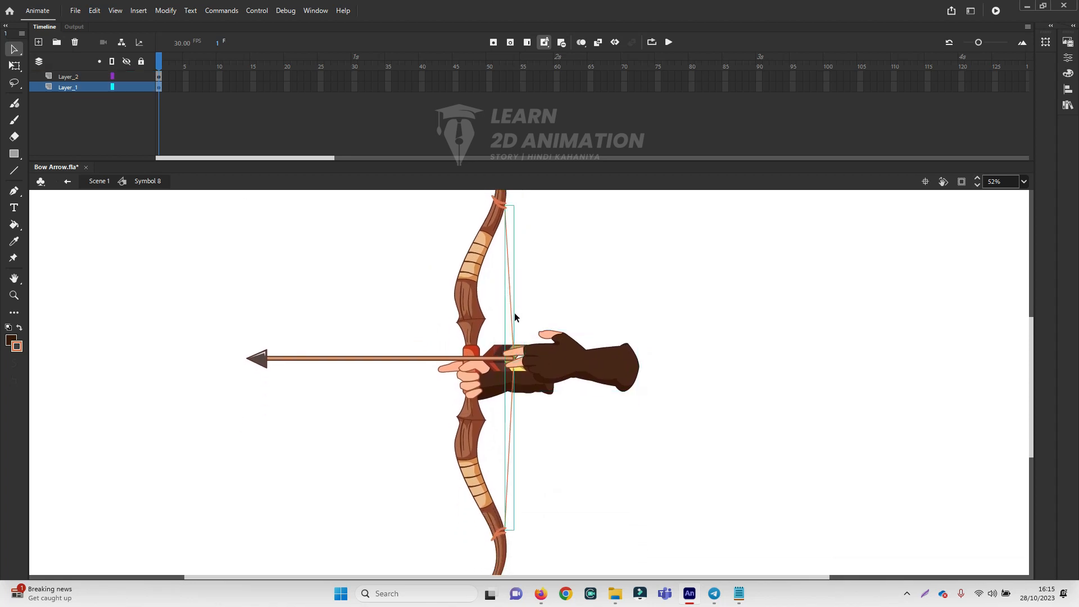
key(Delete)
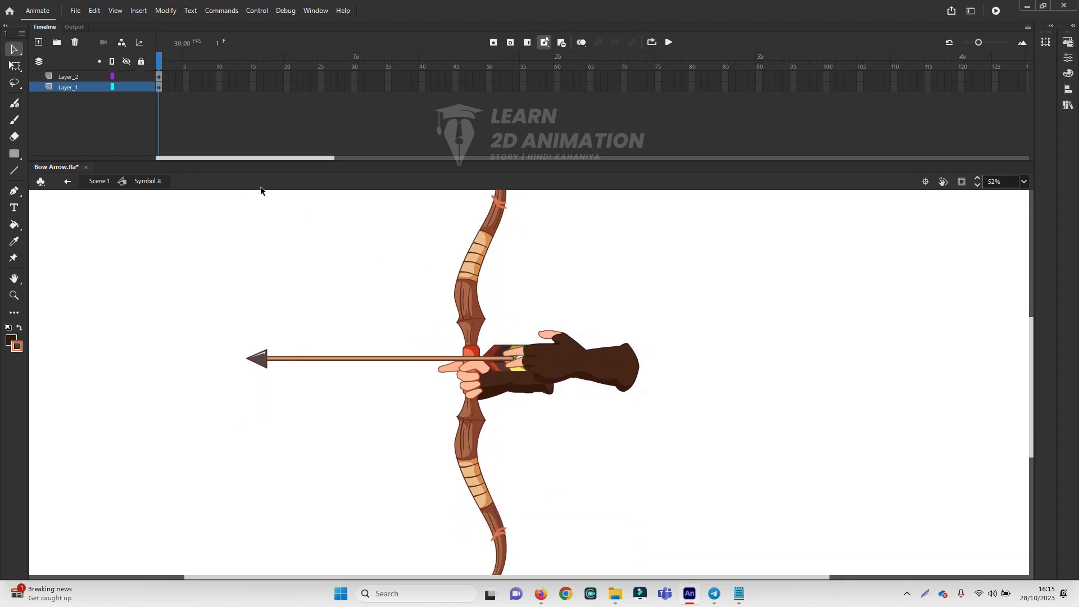
click(82, 77)
click(38, 42)
key(ctrl+shift+v)
click(567, 312)
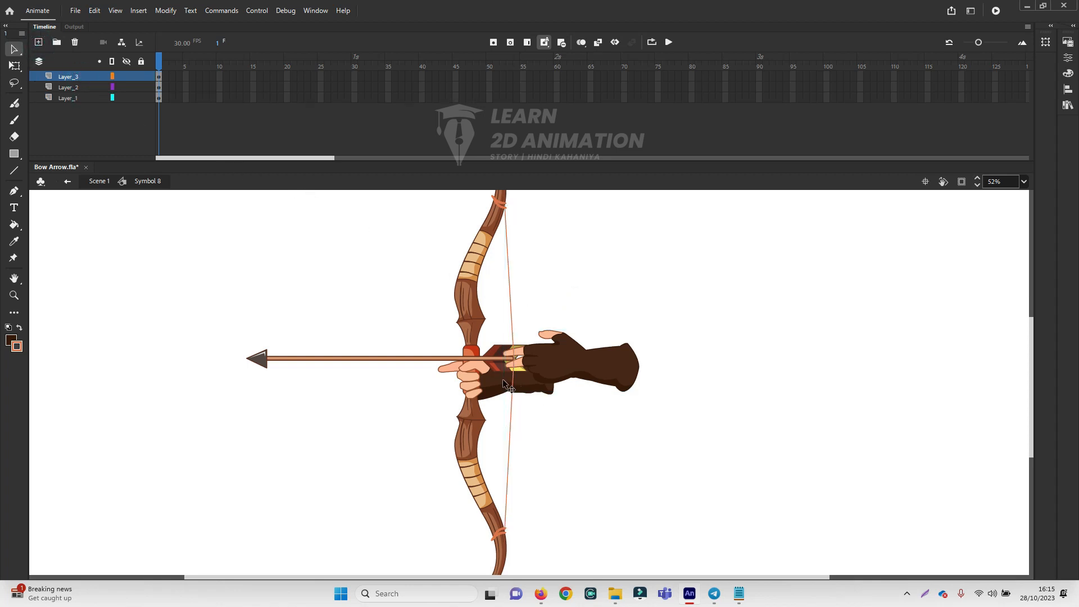
- Transfer the bow's limbs, grip and bindings to a new layer directly above Layer_1, keeping them in place
click(478, 373)
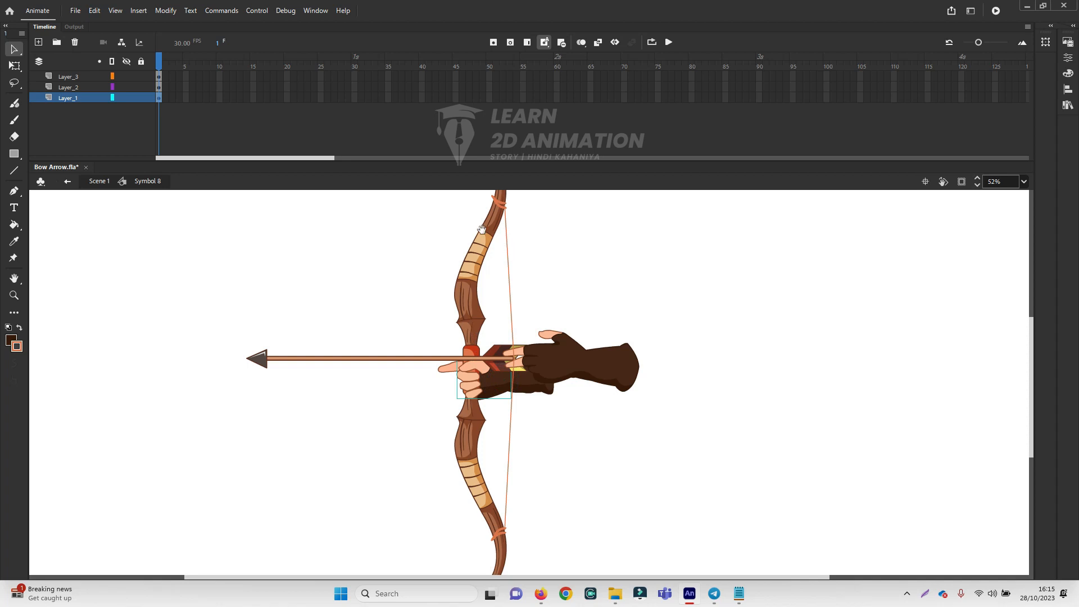
drag(484, 231, 515, 258)
click(528, 230)
shift+click(518, 254)
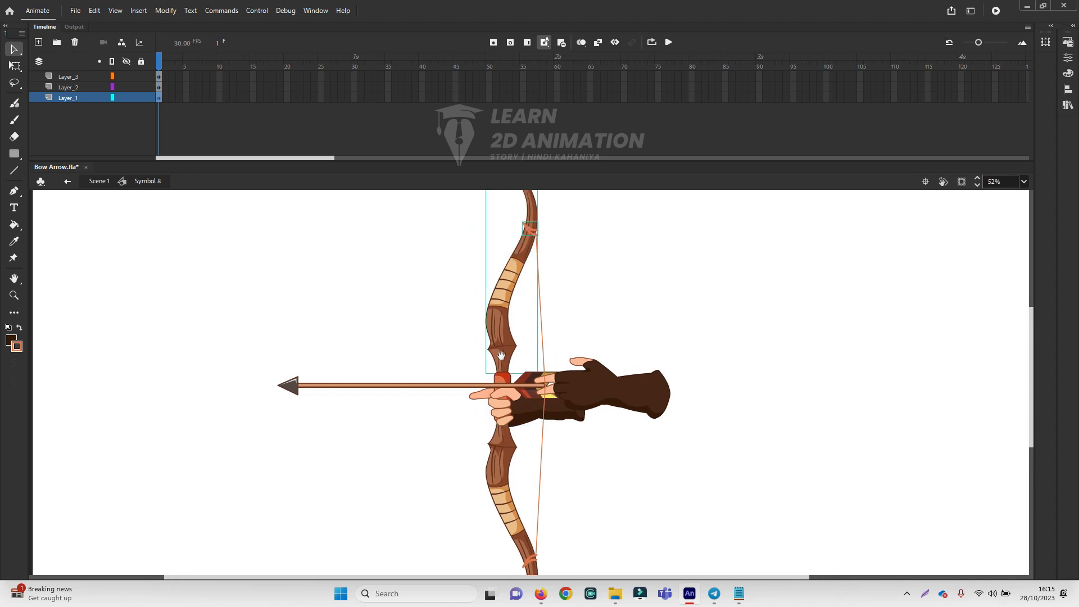
scroll(502, 349, down, 3)
shift+click(500, 332)
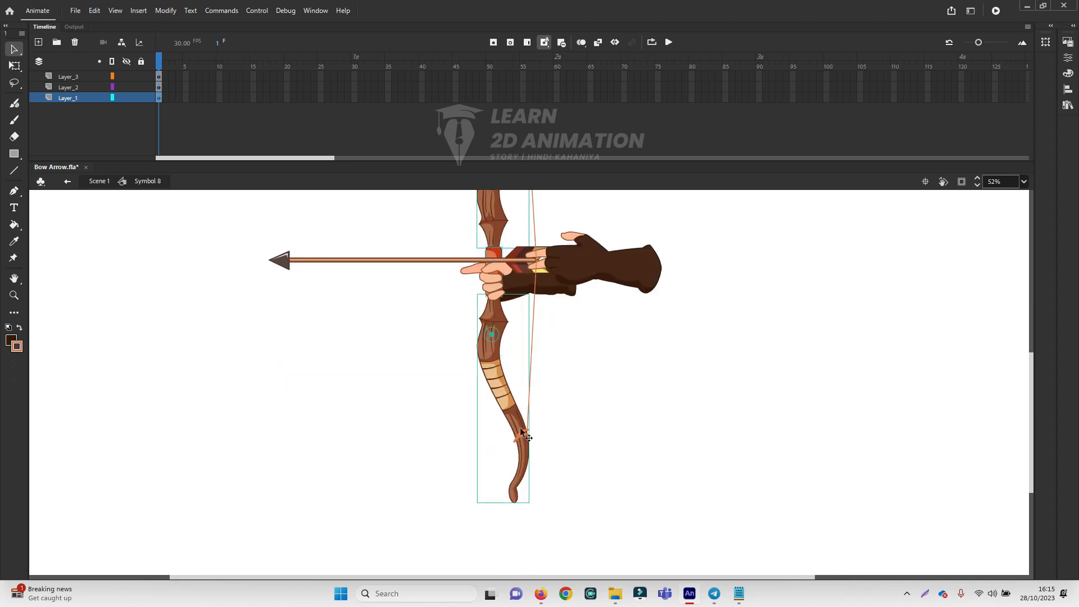
key(Delete)
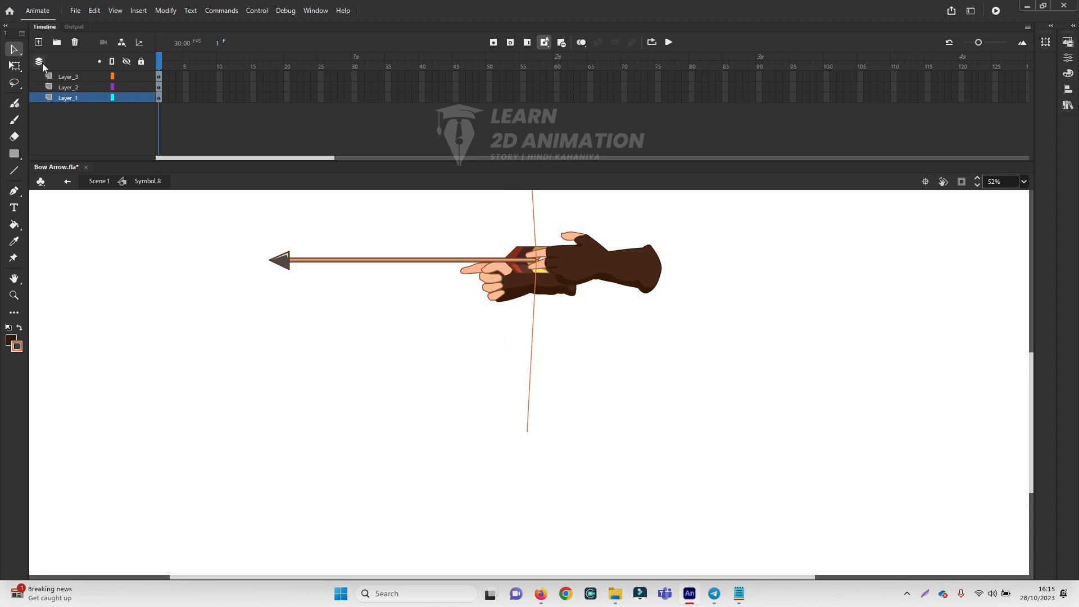
click(38, 44)
key(ctrl+shift+v)
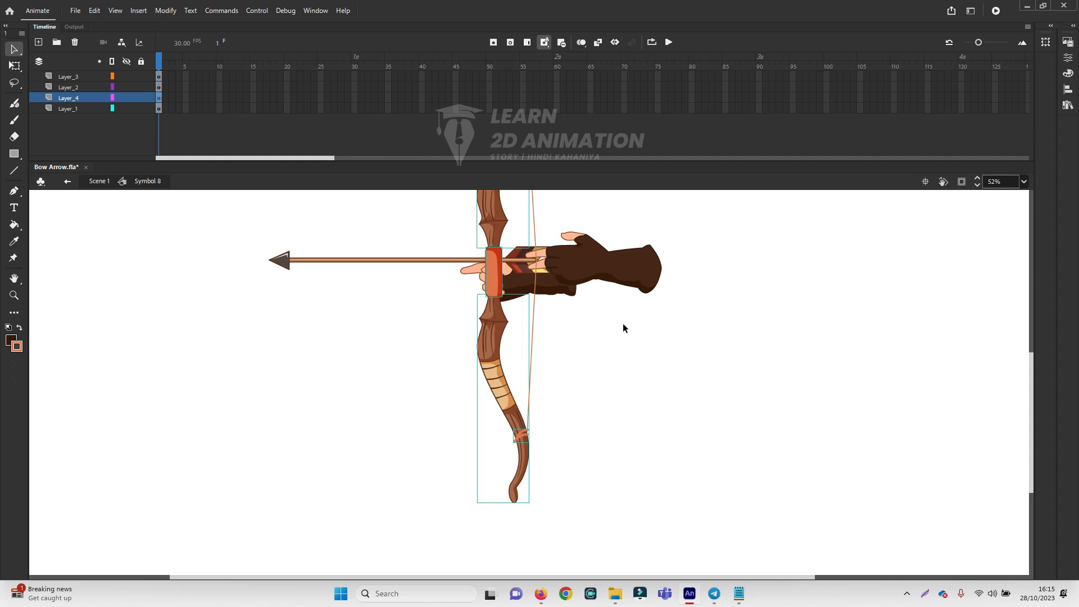
- Transfer the front part of the bow-gripping hand to a new layer above Layer_3, keeping it in place
click(512, 281)
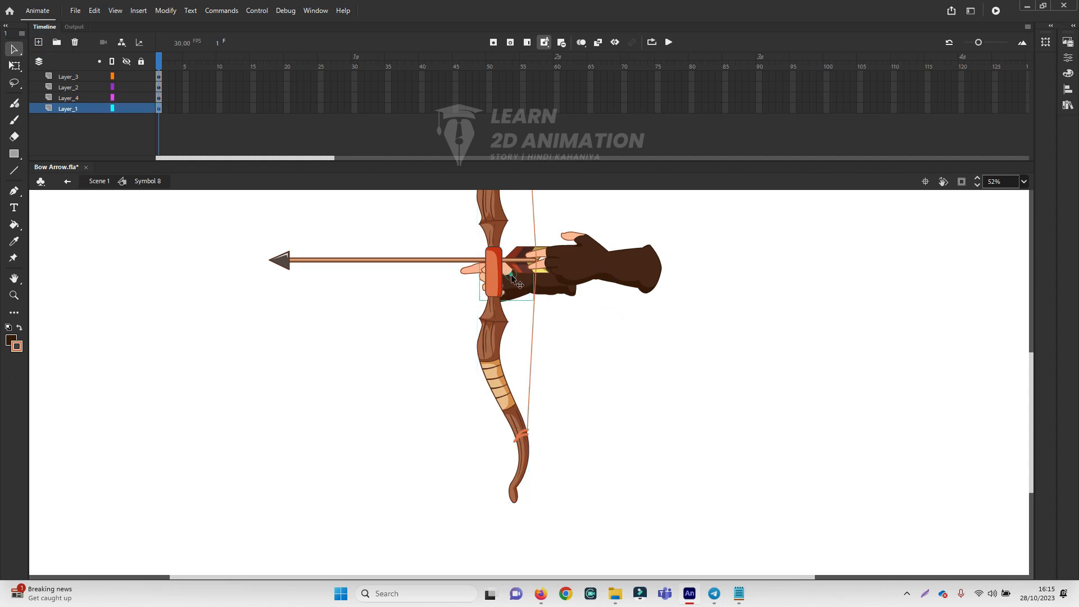
click(79, 76)
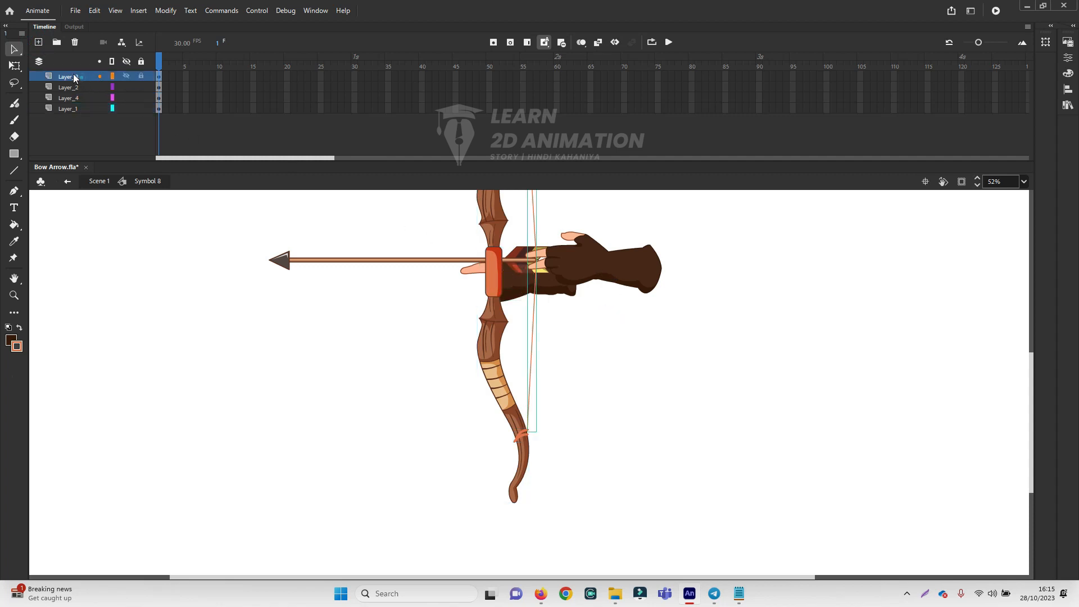
click(38, 42)
key(ctrl+shift+v)
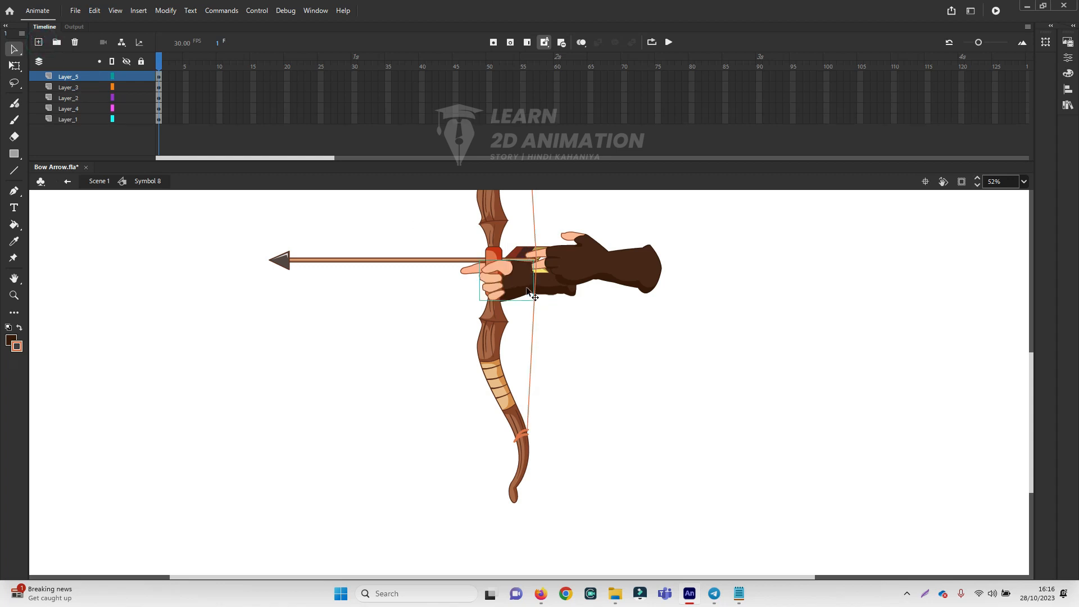
- Transfer the arrow from Layer_1 to a new layer above Layer_5, keeping it in place
click(434, 261)
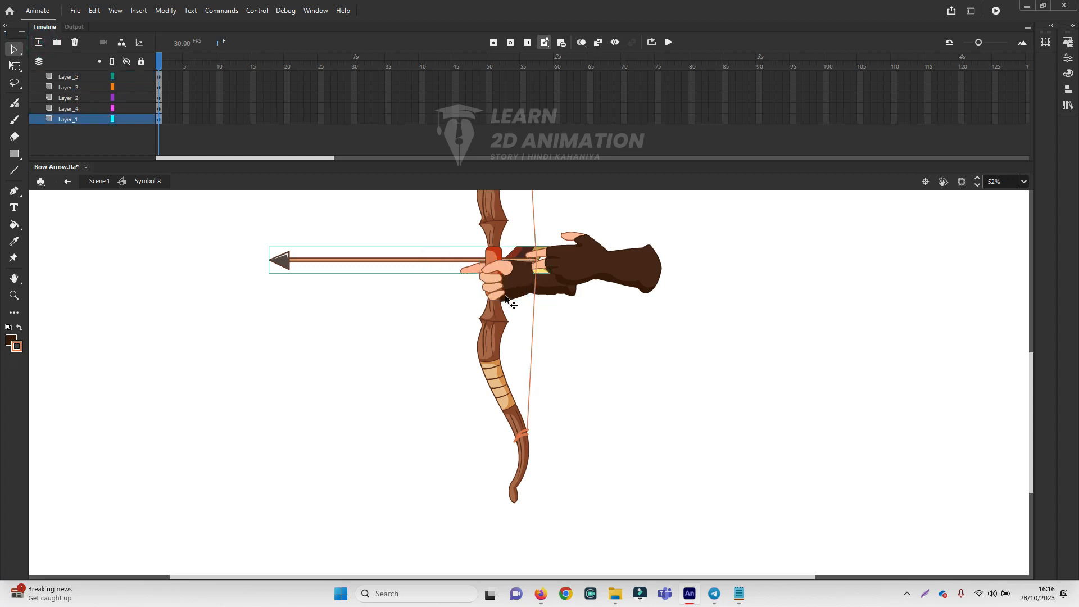
key(Delete)
click(63, 74)
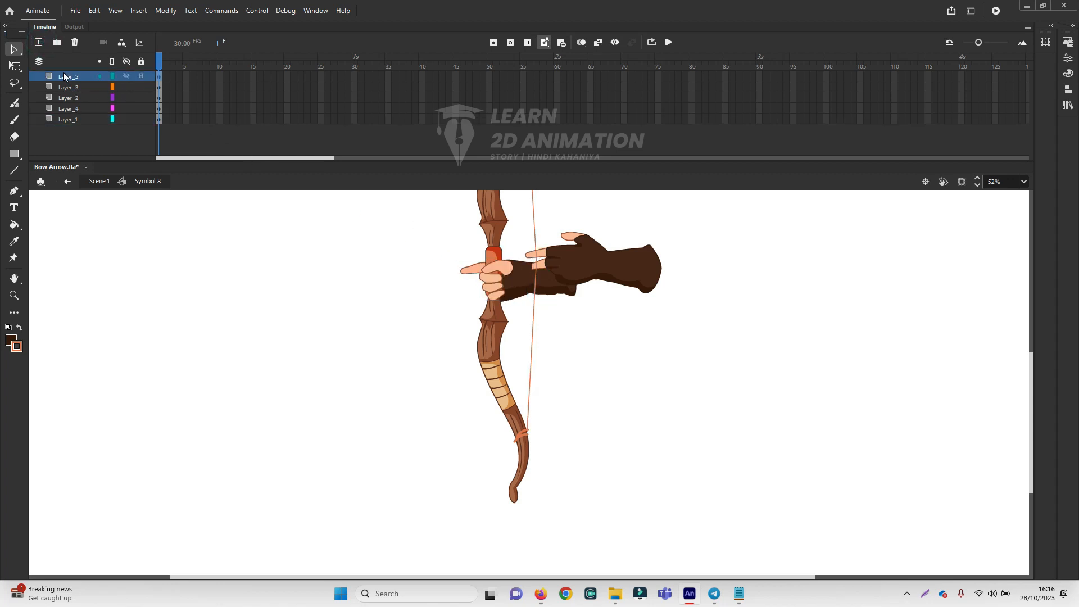
click(38, 43)
key(ctrl+shift+v)
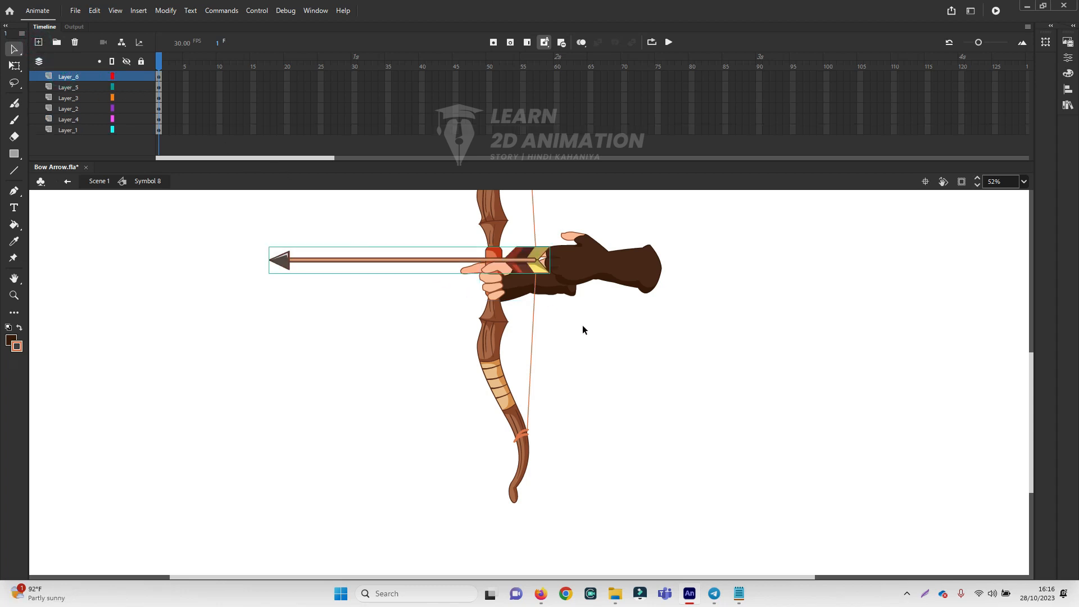
click(585, 324)
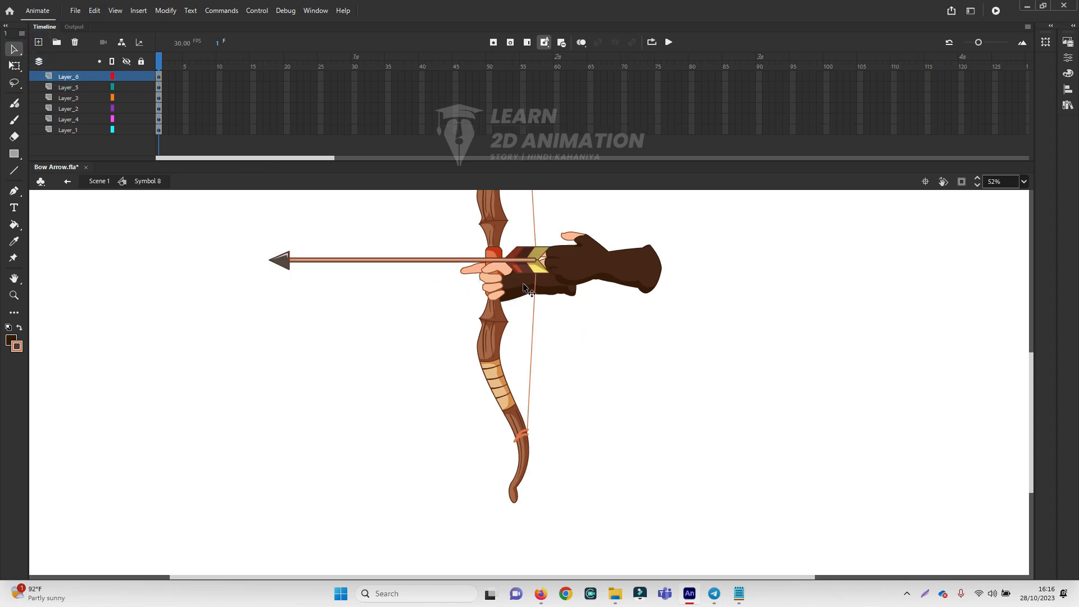
- Hide and show Layer_1, Layer_2, Layer_3 and Layer_6 in turn to check which part each layer holds
click(125, 130)
click(125, 129)
click(125, 129)
click(126, 130)
click(125, 109)
click(125, 109)
click(126, 110)
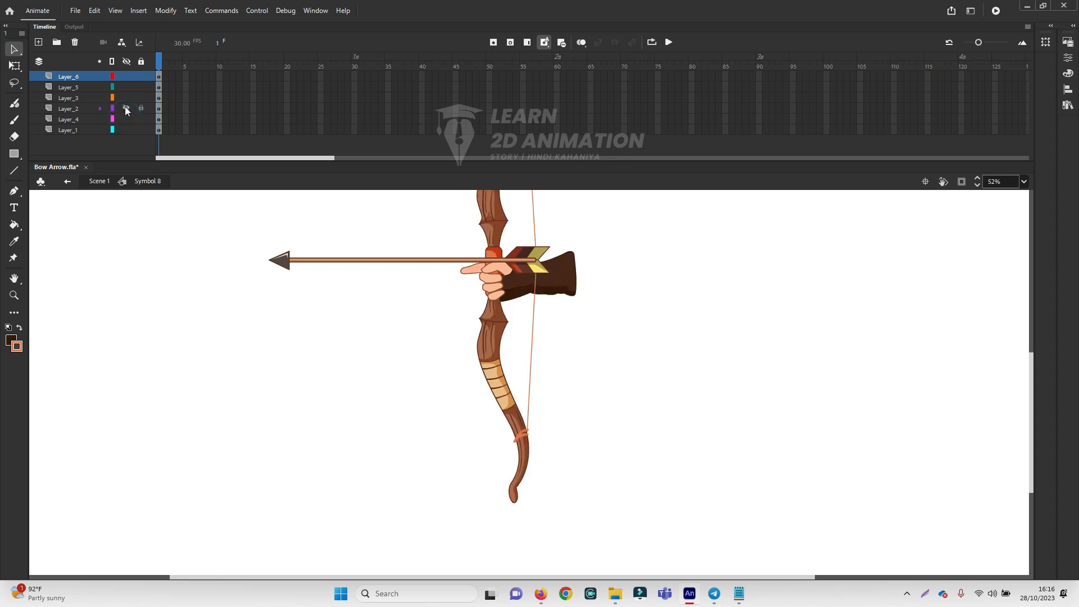
click(125, 109)
click(124, 98)
click(124, 98)
click(125, 77)
click(124, 78)
- Move Layer_2 with the string-drawing hand to the top of the layer stack
click(609, 258)
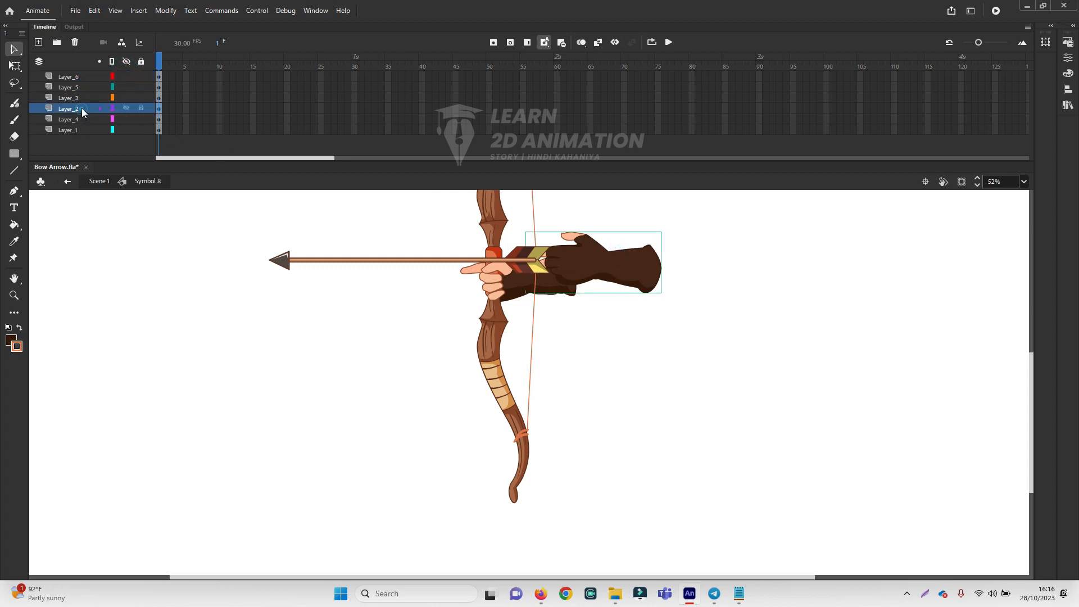
drag(85, 108, 85, 73)
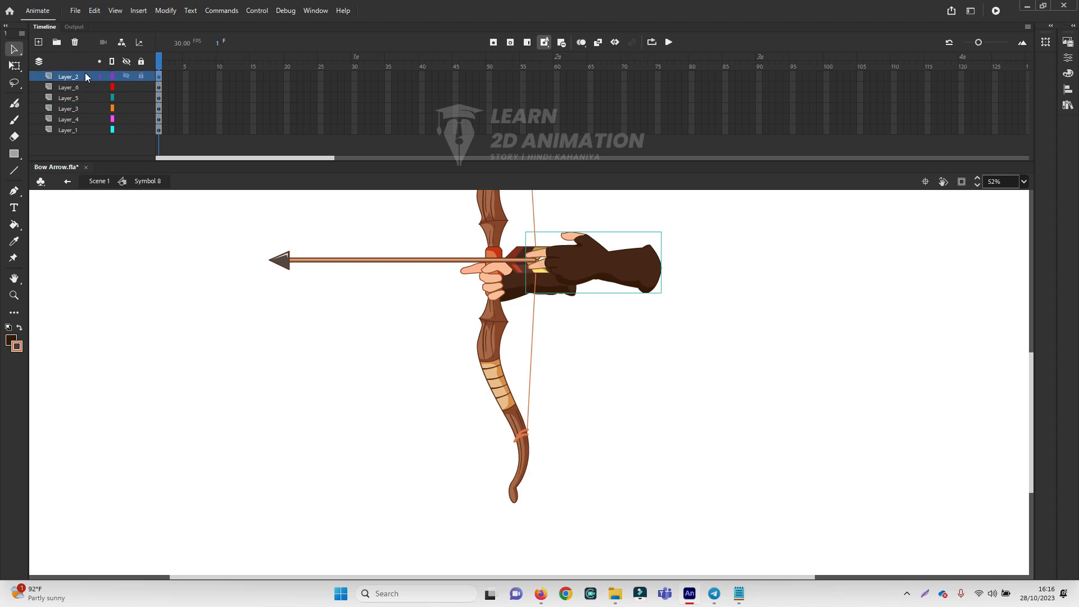
click(629, 338)
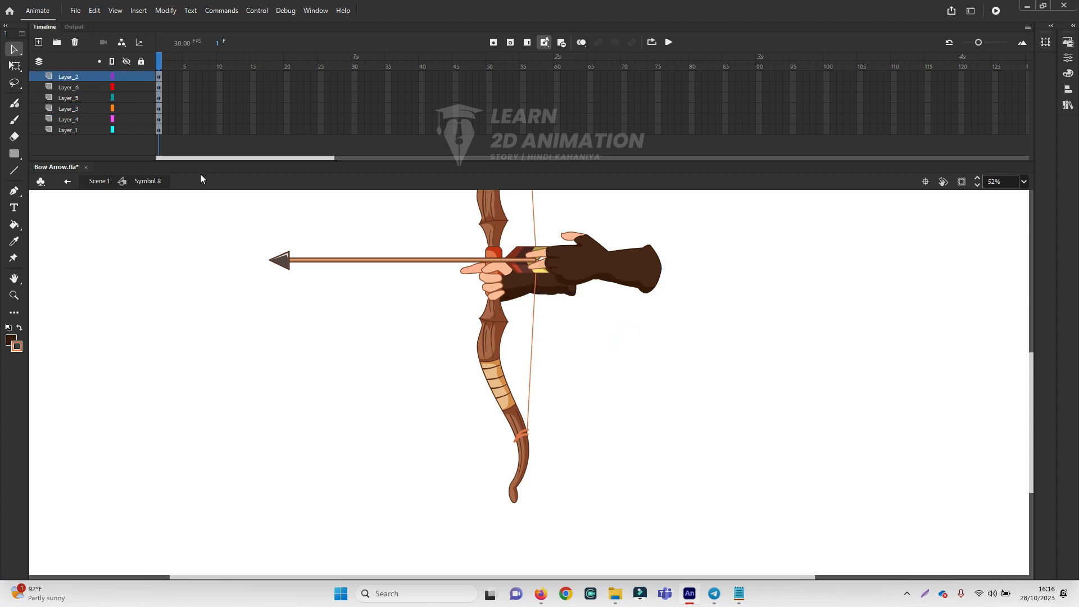
- Convert the string-drawing hand on Layer_2 into its own Graphic symbol with the default name
scroll(618, 317, up, 2)
click(618, 334)
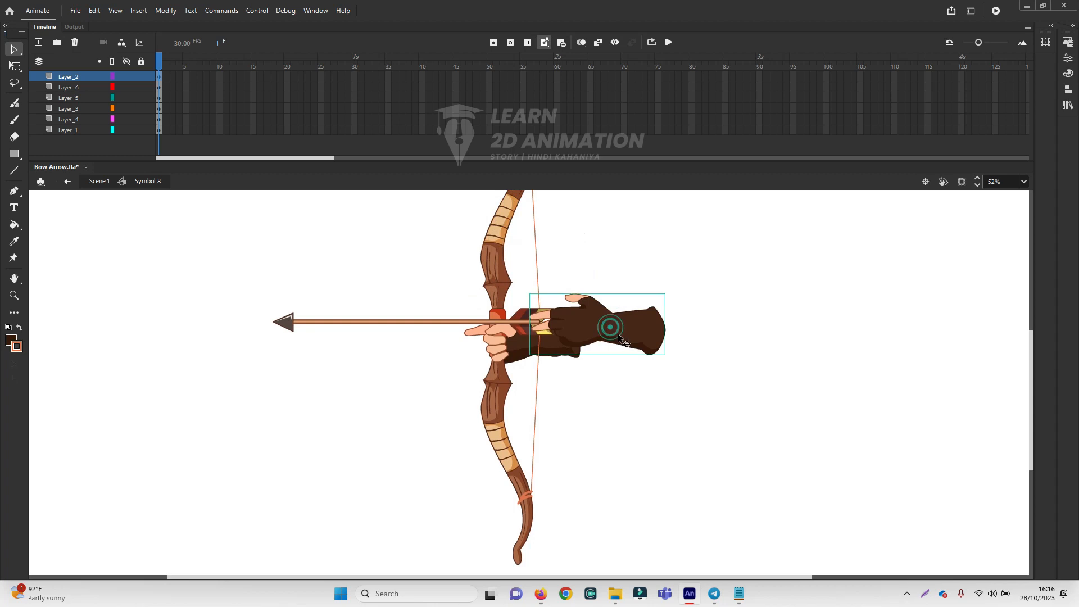
key(F8)
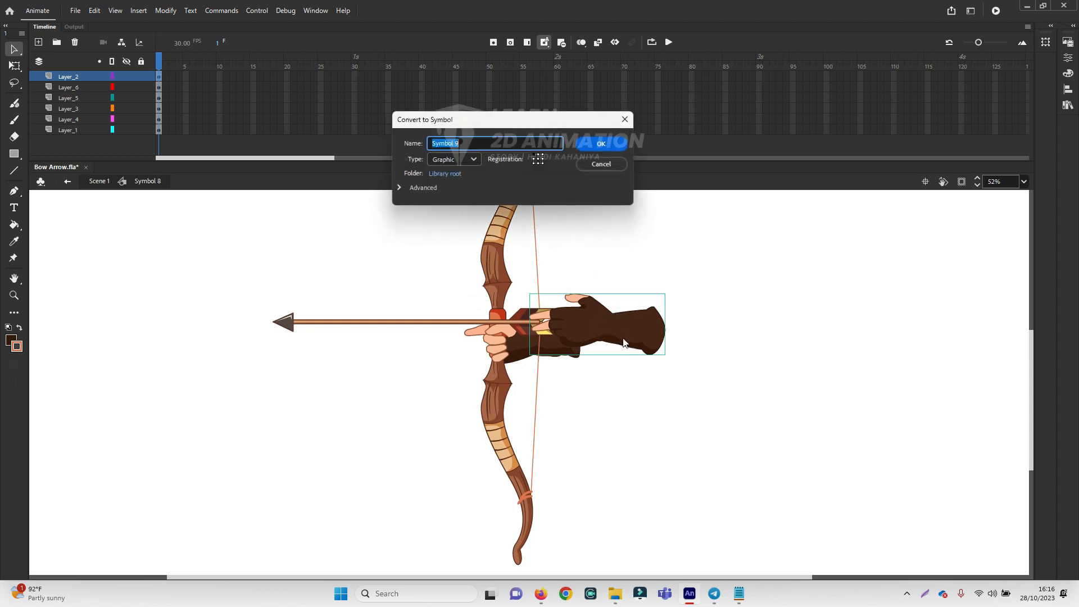
click(600, 144)
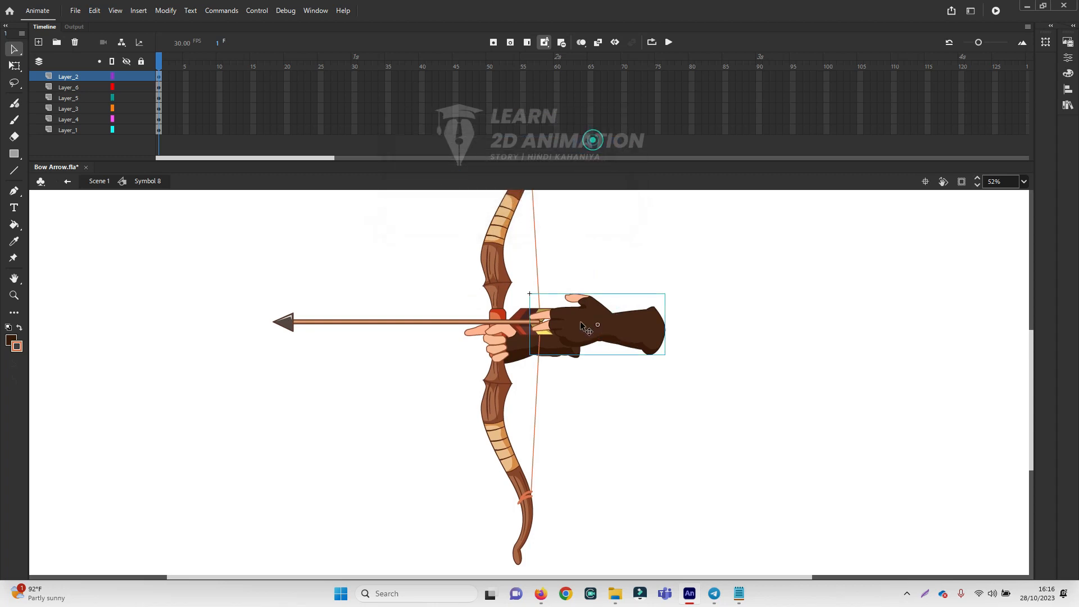
- Convert the bowstring on Layer_3 into its own Graphic symbol with the default name
click(538, 274)
scroll(582, 264, up, 2)
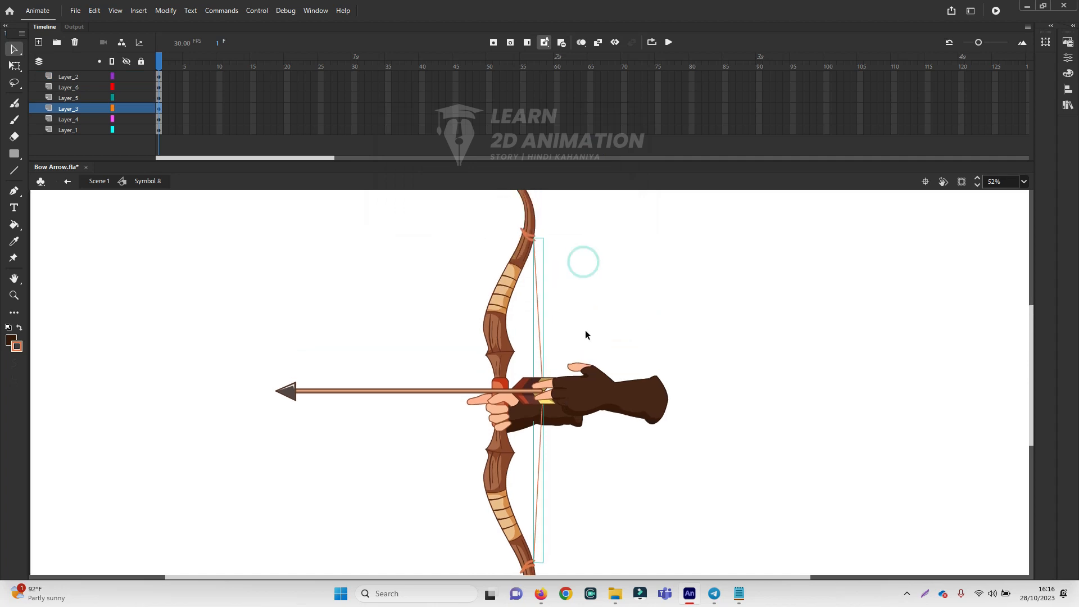
key(F8)
click(599, 144)
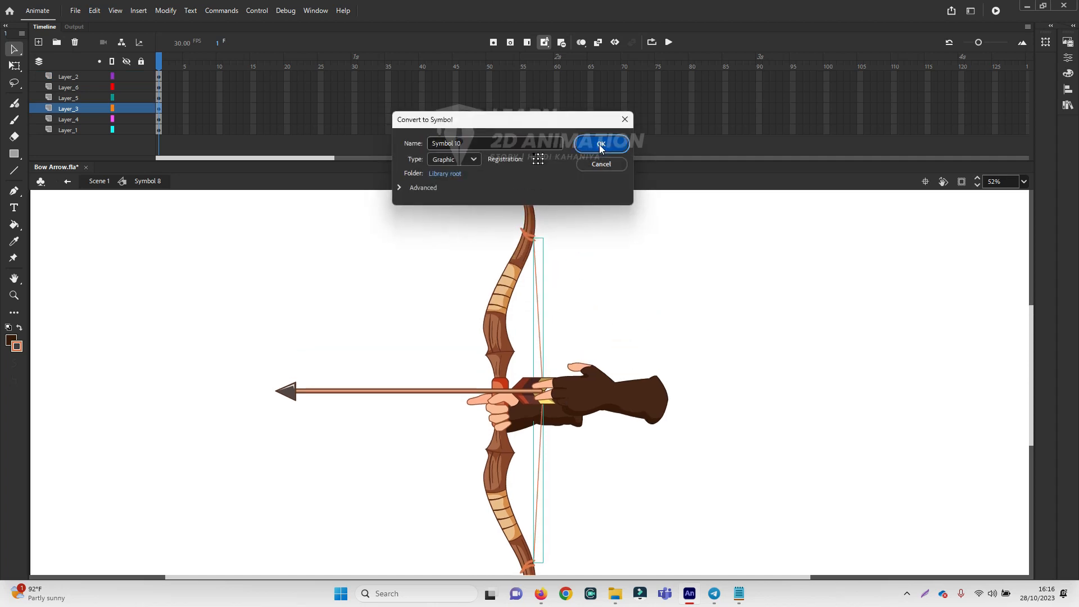
- Convert all the bow pieces on Layer_4 together into one Graphic symbol with the default name
click(525, 230)
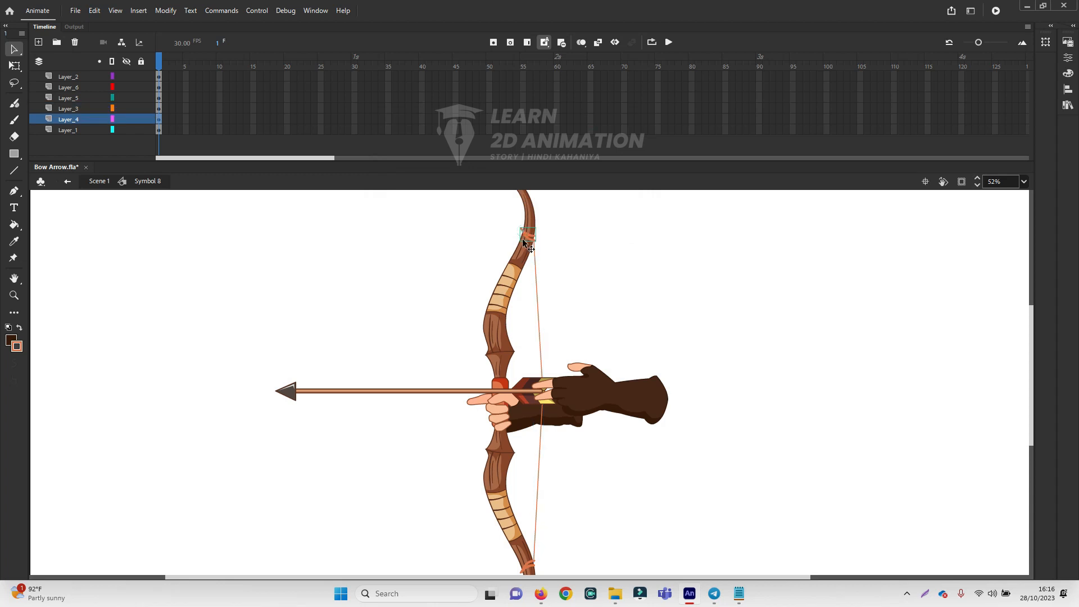
shift+click(517, 257)
shift+click(502, 380)
shift+click(497, 454)
scroll(508, 522, down, 3)
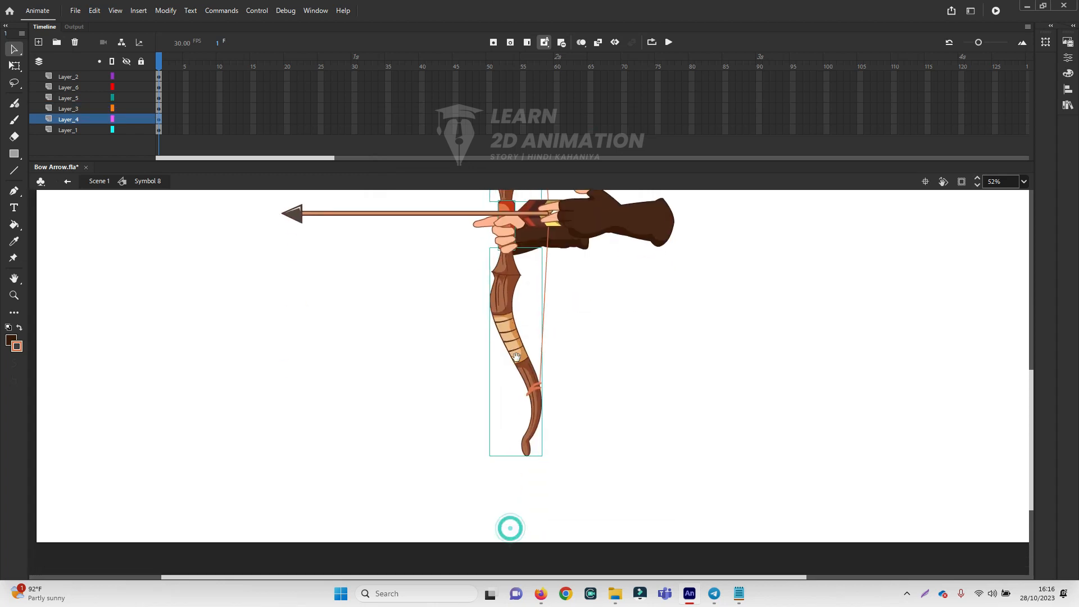
drag(554, 339, 557, 467)
drag(505, 430, 369, 428)
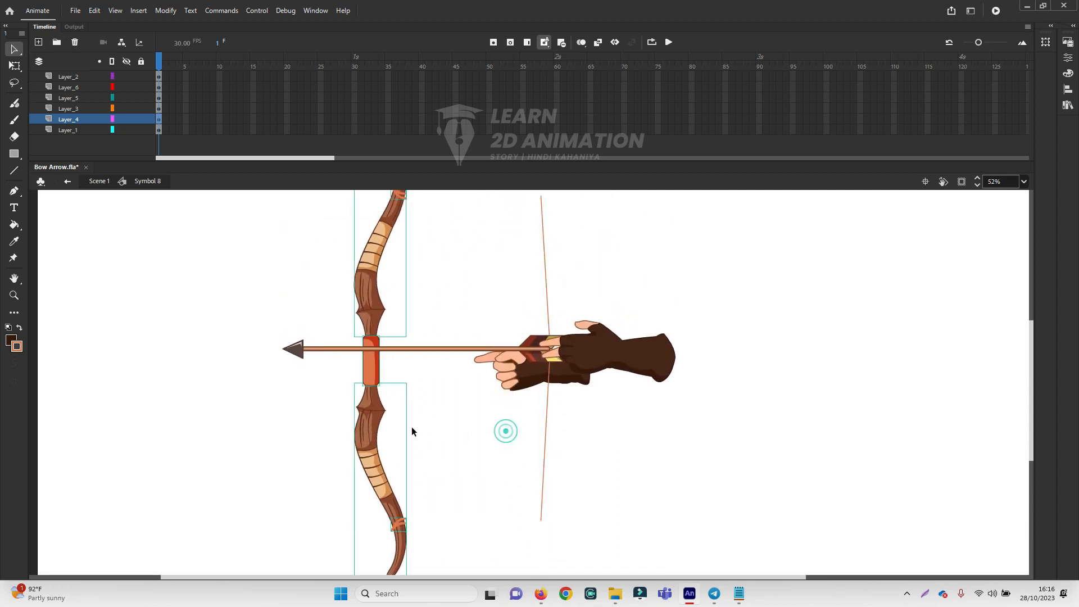
key(ctrl+z)
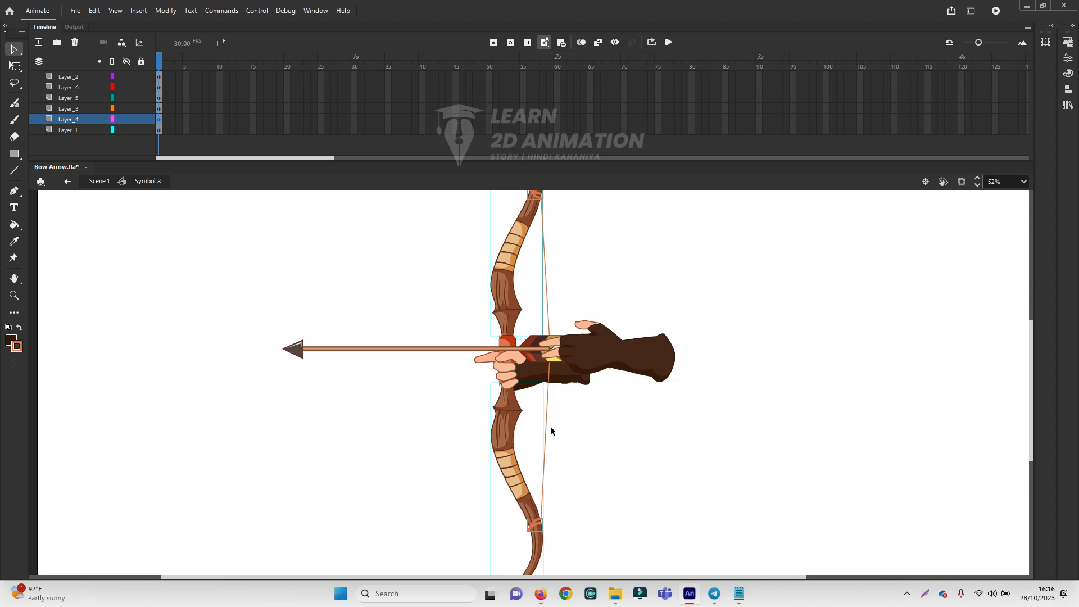
key(F8)
key(Return)
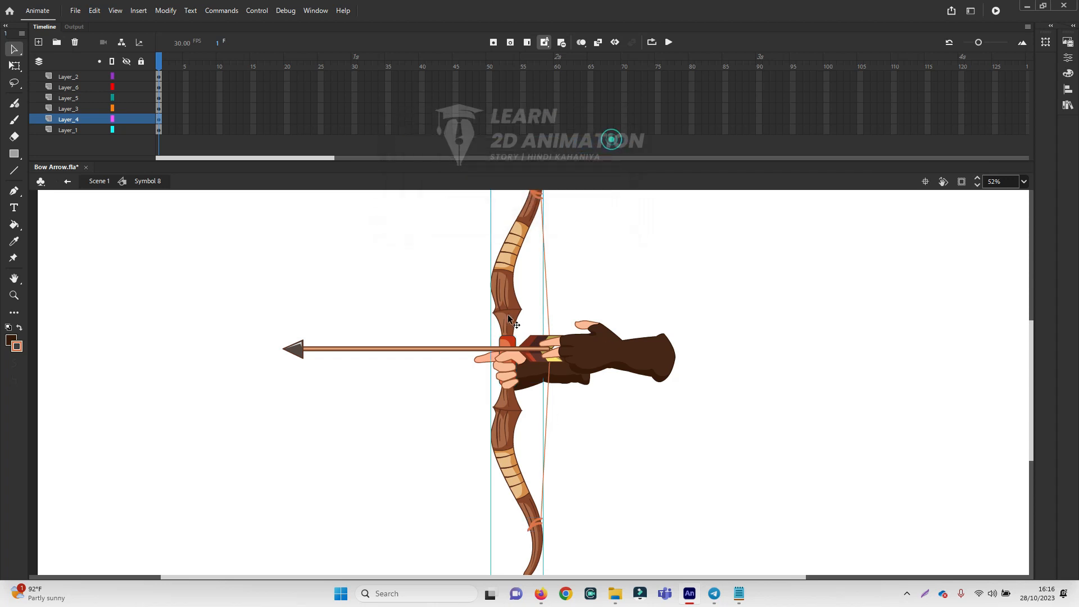
drag(512, 292, 266, 293)
key(ctrl+z)
click(589, 286)
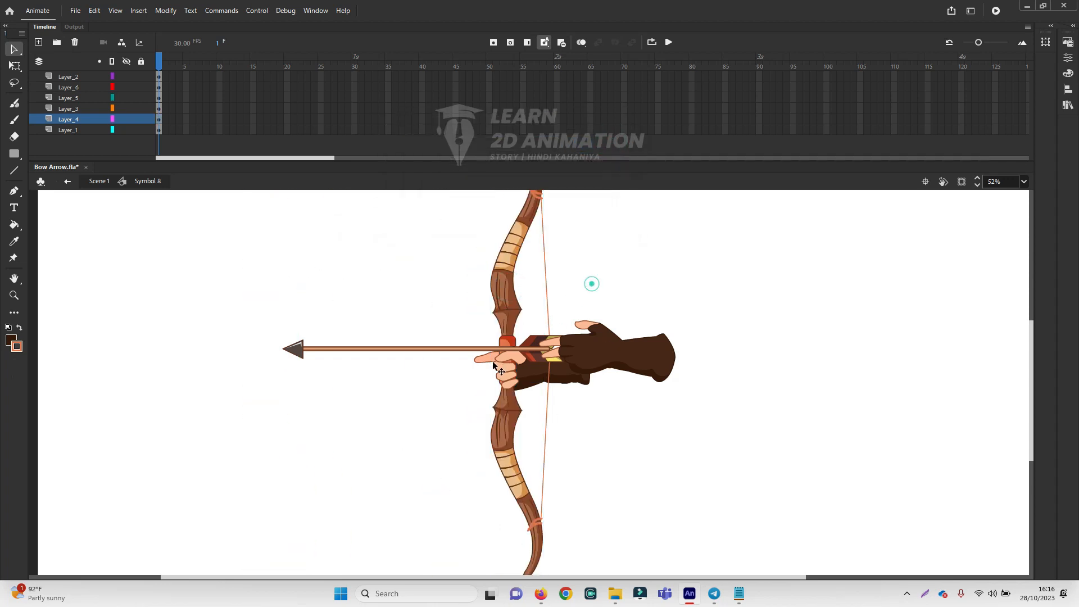
- Convert the arrow on Layer_6 into its own Graphic symbol with the default name
click(494, 349)
click(494, 350)
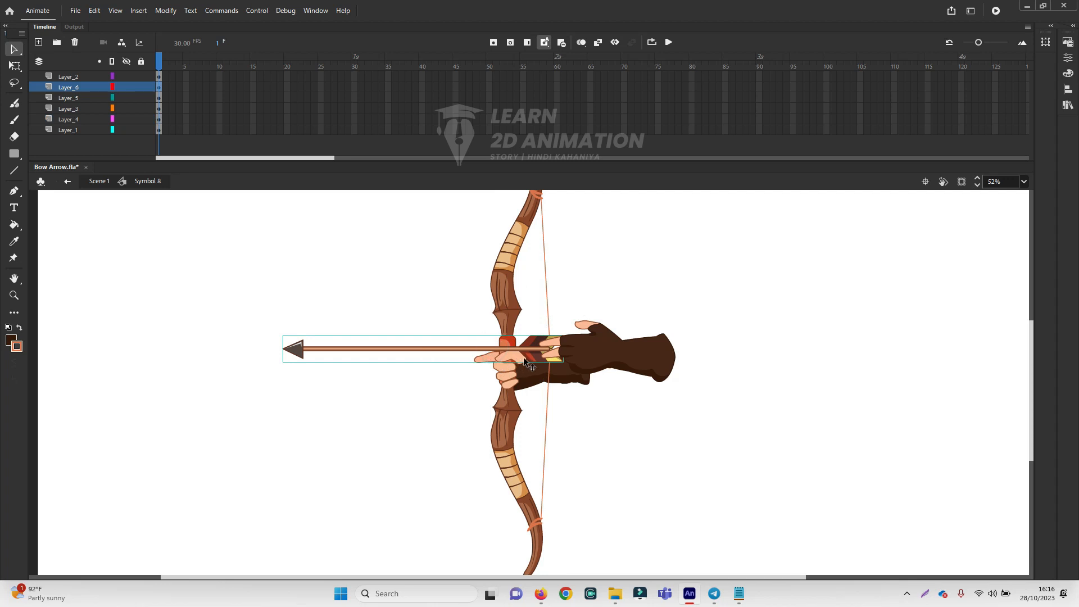
key(F8)
key(Return)
- Convert the bow-gripping fingers on Layer_5 into their own Graphic symbol with the default name
click(504, 377)
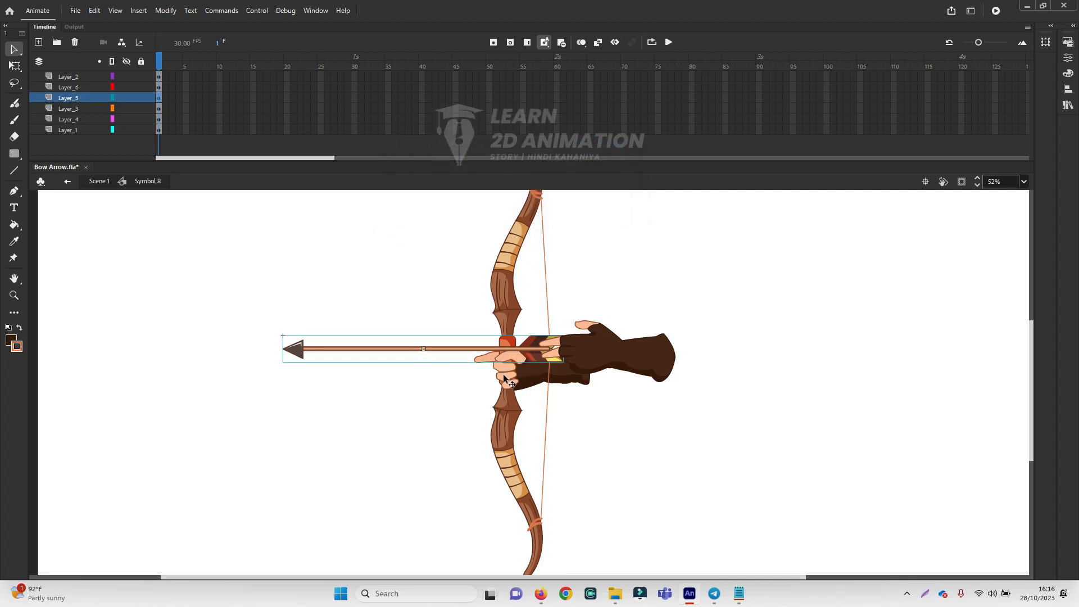
key(F8)
click(597, 137)
- Convert the bow-holding hand on Layer_1 into its own Graphic symbol with the default name
click(531, 373)
click(559, 380)
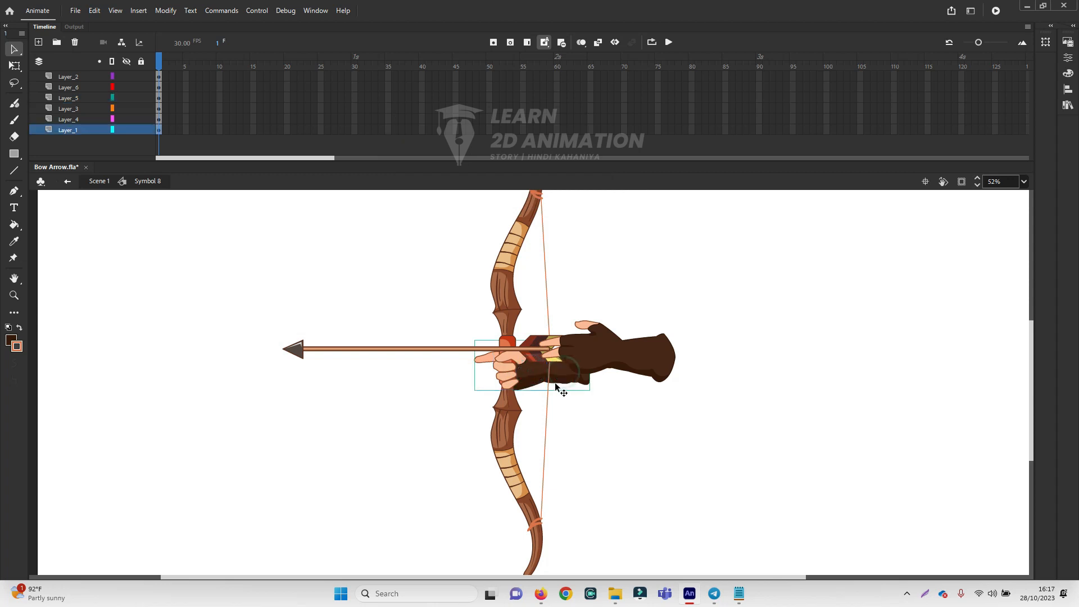
key(F8)
click(599, 144)
- Select the hand and finger parts in turn to check that each one is a separate symbol
click(533, 344)
click(548, 314)
click(591, 342)
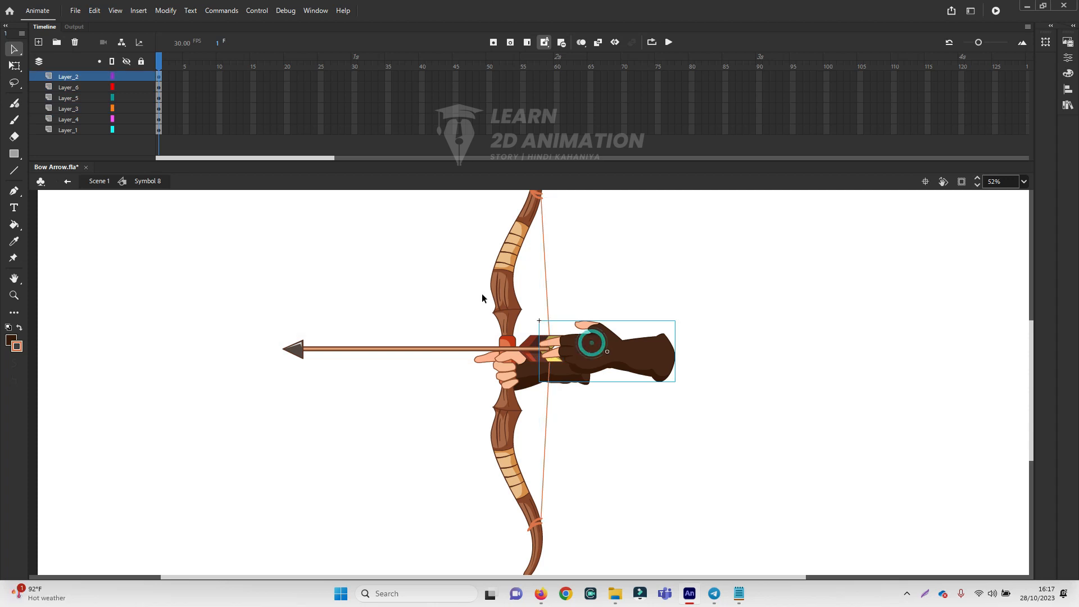
click(490, 289)
click(520, 374)
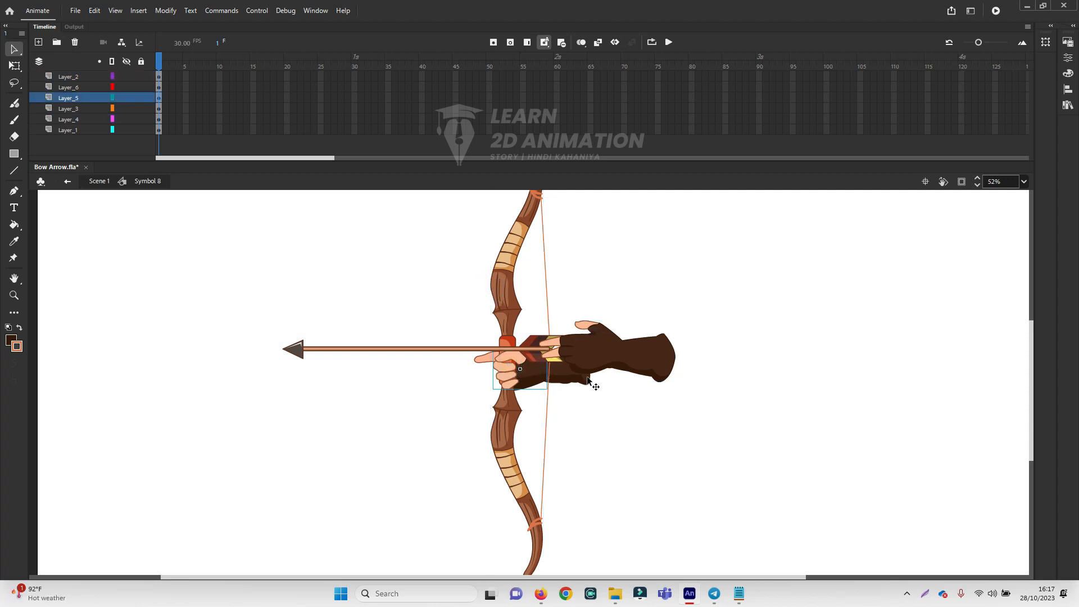
click(543, 373)
click(664, 423)
- Extend all six layers to frame 45
key(ctrl+minus)
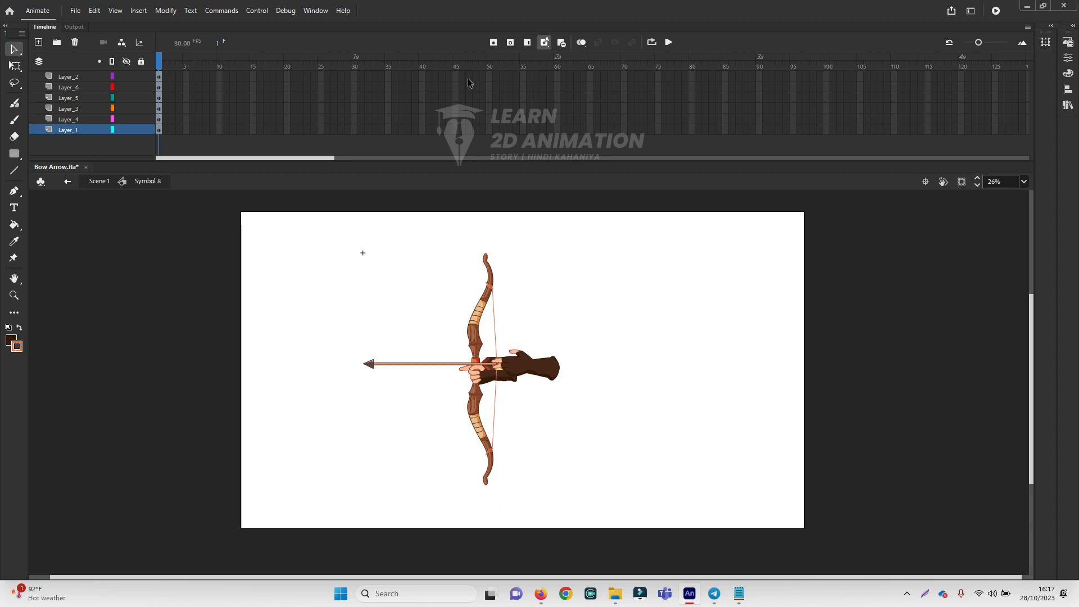
drag(458, 78, 456, 131)
key(F5)
click(626, 305)
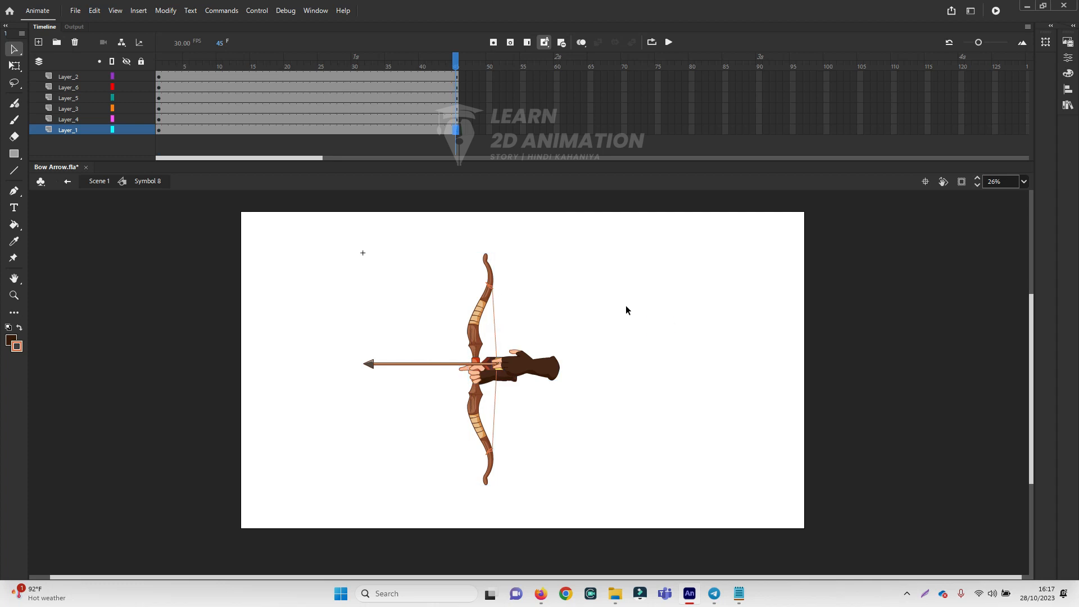
click(672, 296)
drag(408, 73, 413, 82)
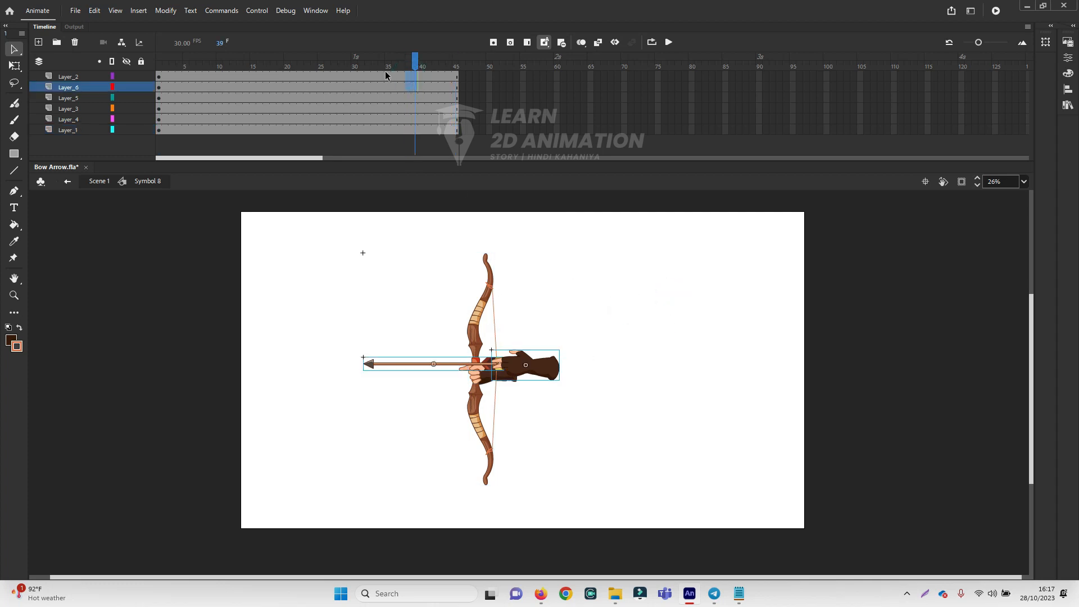
click(386, 74)
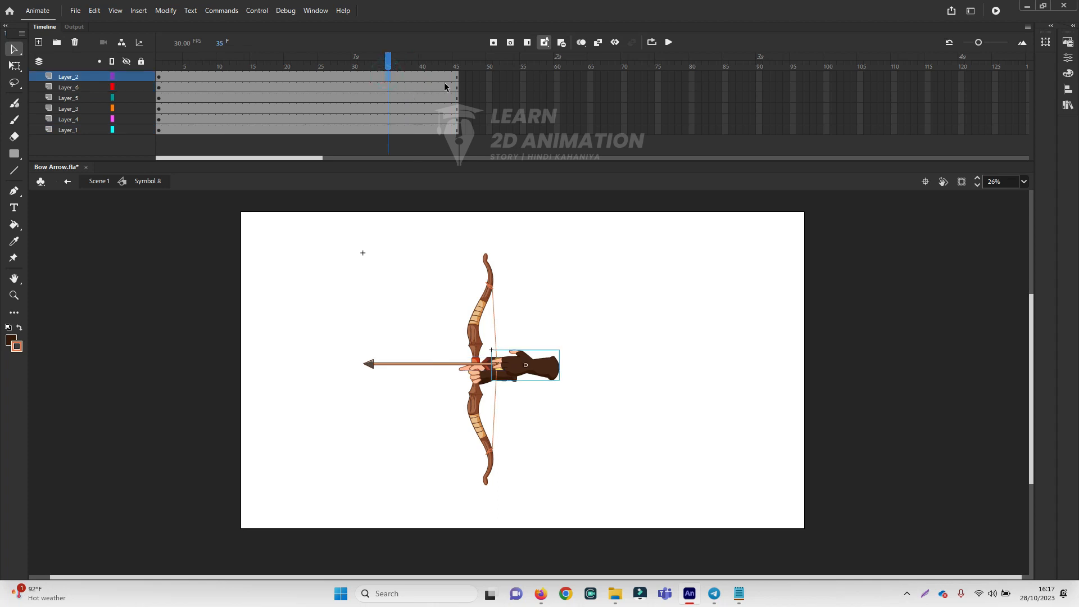
drag(468, 75, 390, 131)
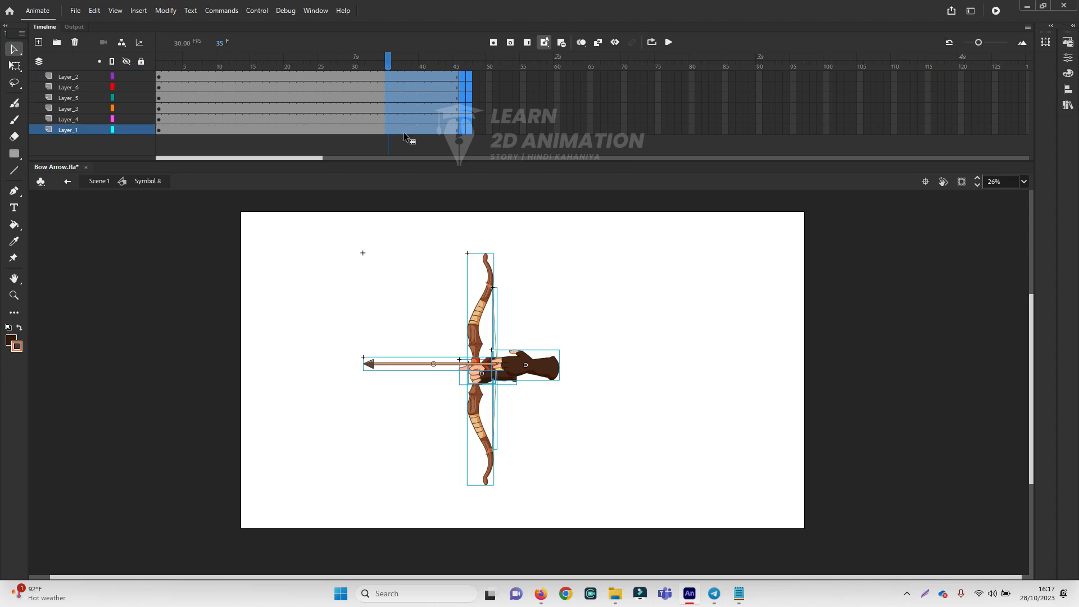
key(comma)
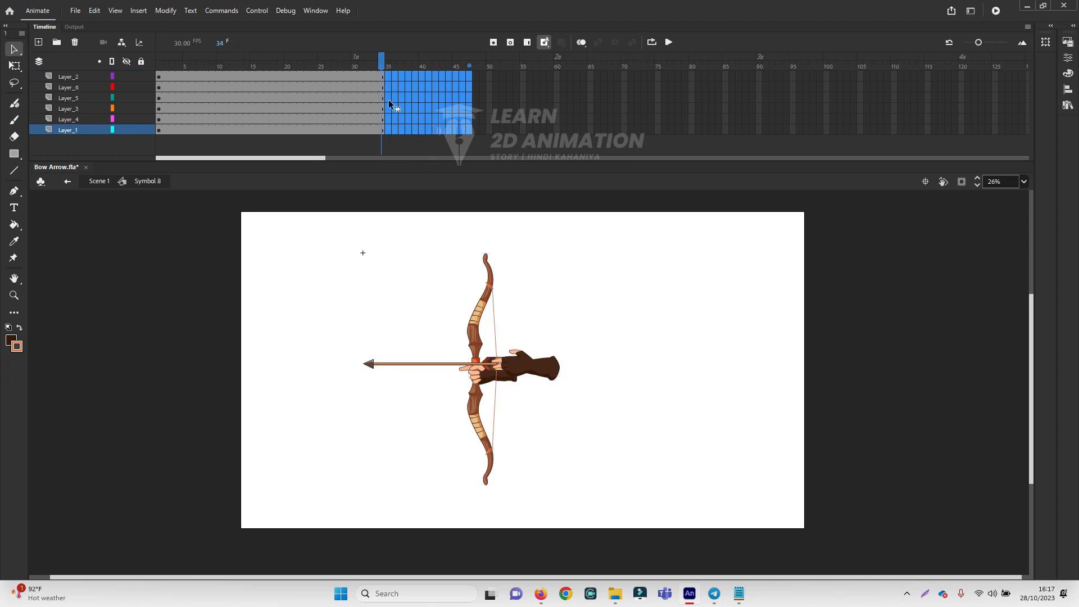
key(period)
click(625, 284)
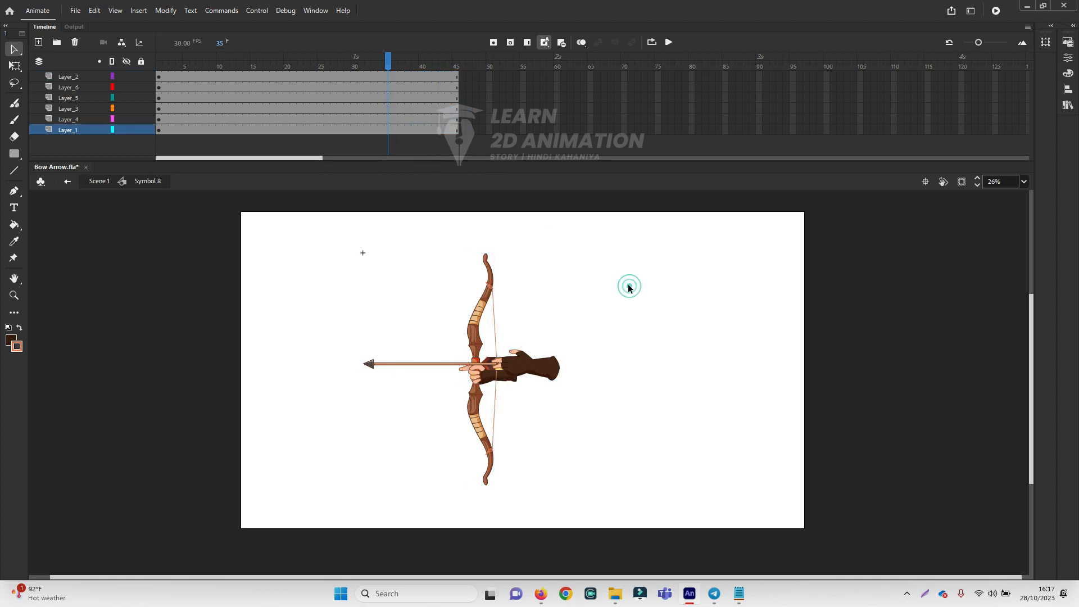
click(623, 284)
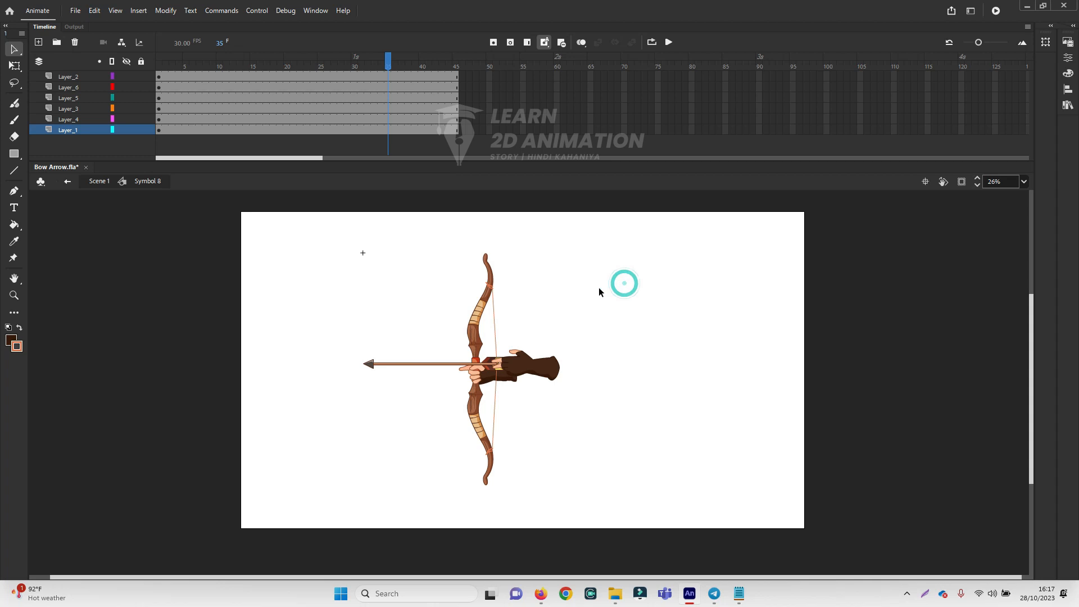
click(510, 366)
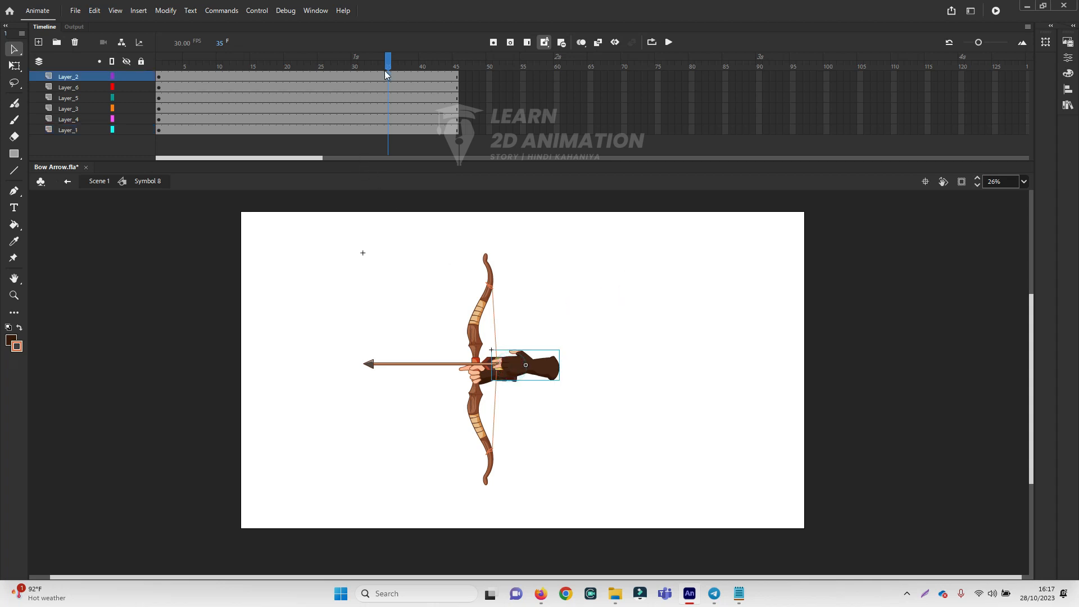
- Insert keyframes at frame 10 on all six layers
drag(387, 62, 220, 97)
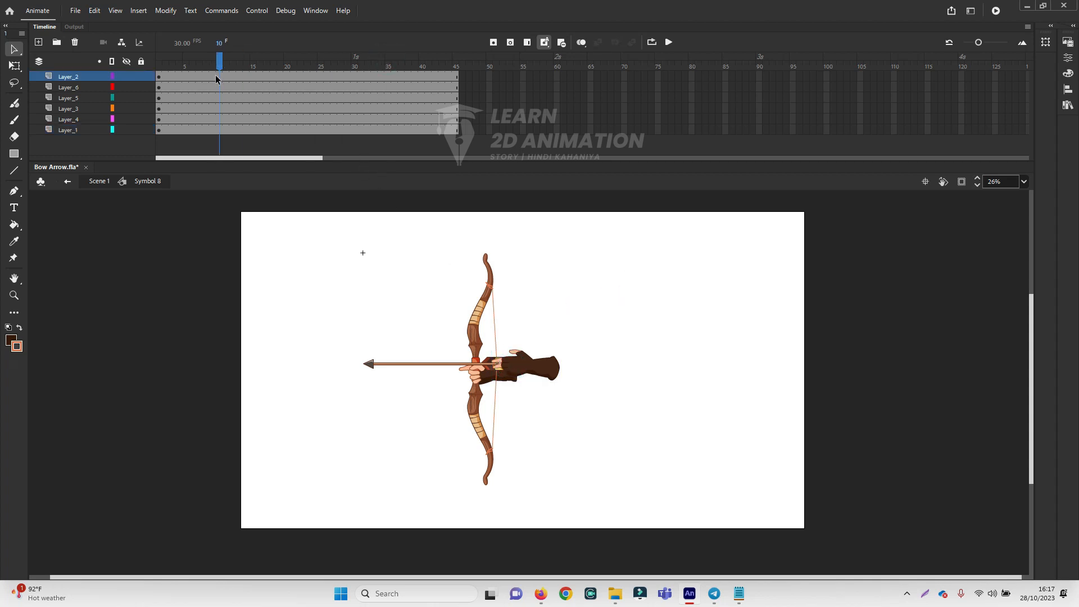
click(219, 78)
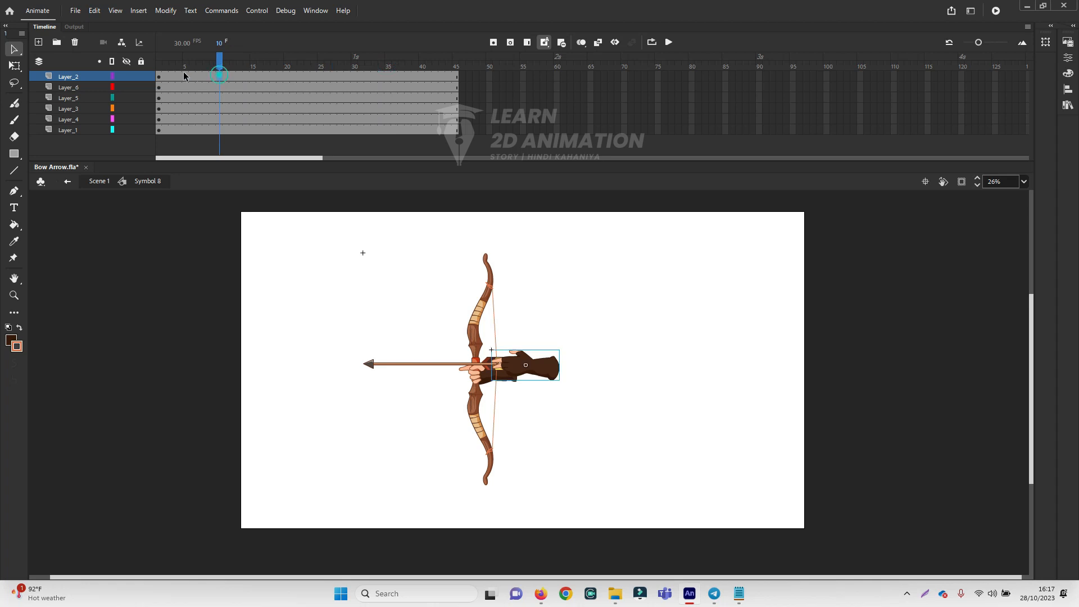
shift+click(220, 131)
key(F6)
click(587, 281)
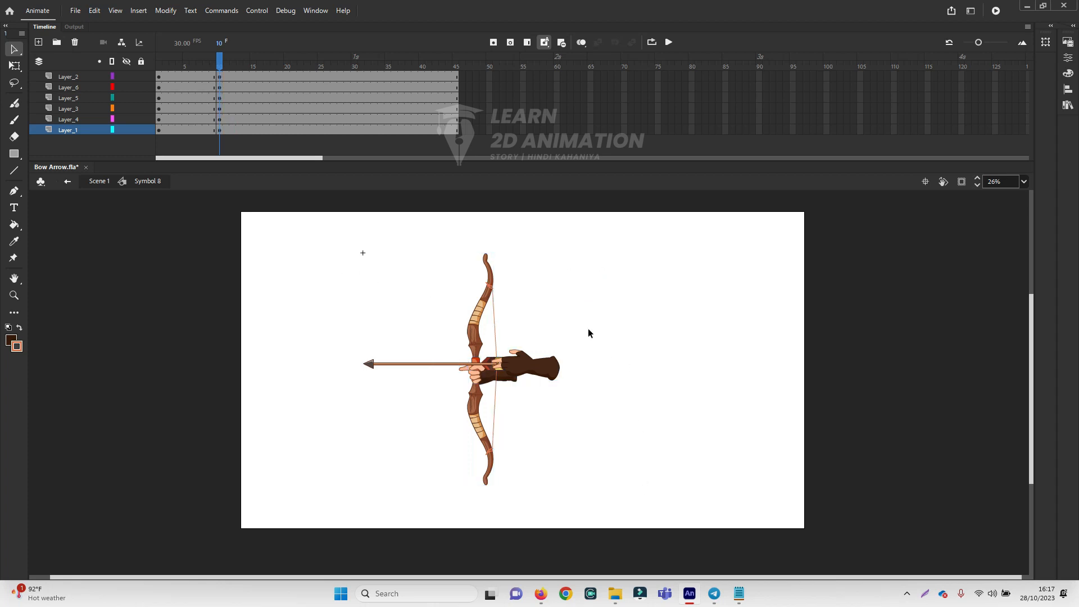
drag(324, 244, 712, 480)
click(628, 343)
- At frame 1, try rotating all the parts counterclockwise around a pivot at the arm's end so the arrow aims downward
drag(219, 58, 159, 58)
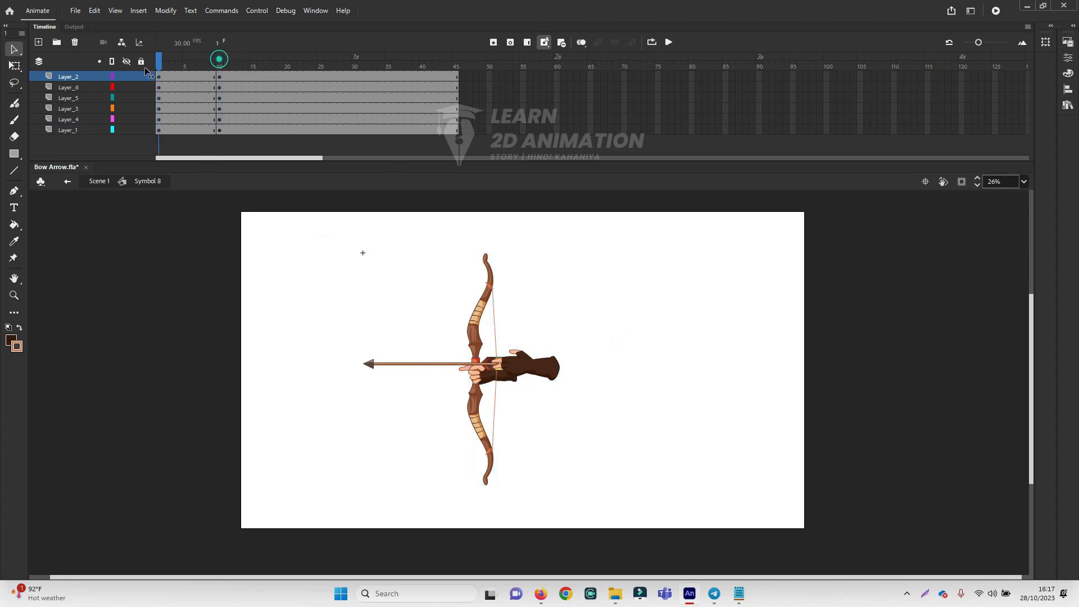
drag(381, 276, 683, 502)
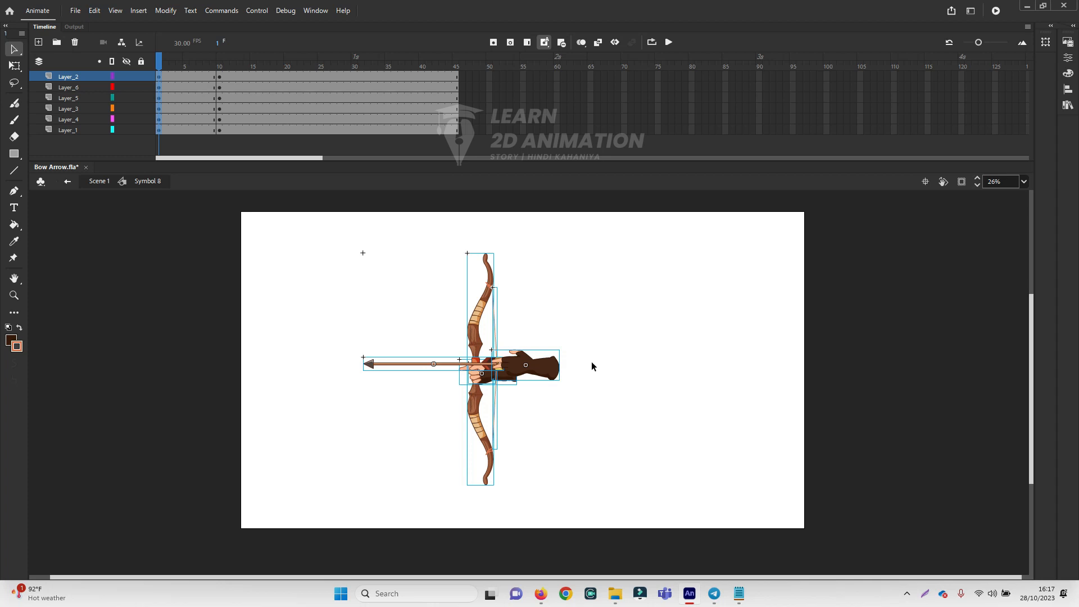
key(q)
drag(466, 375, 559, 369)
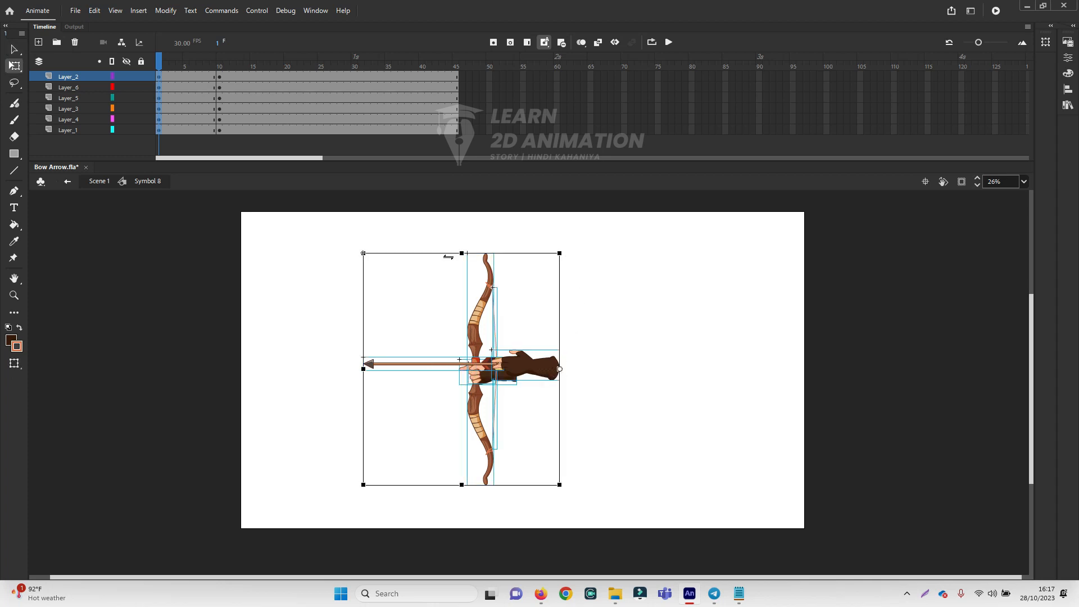
drag(361, 269, 351, 315)
click(628, 327)
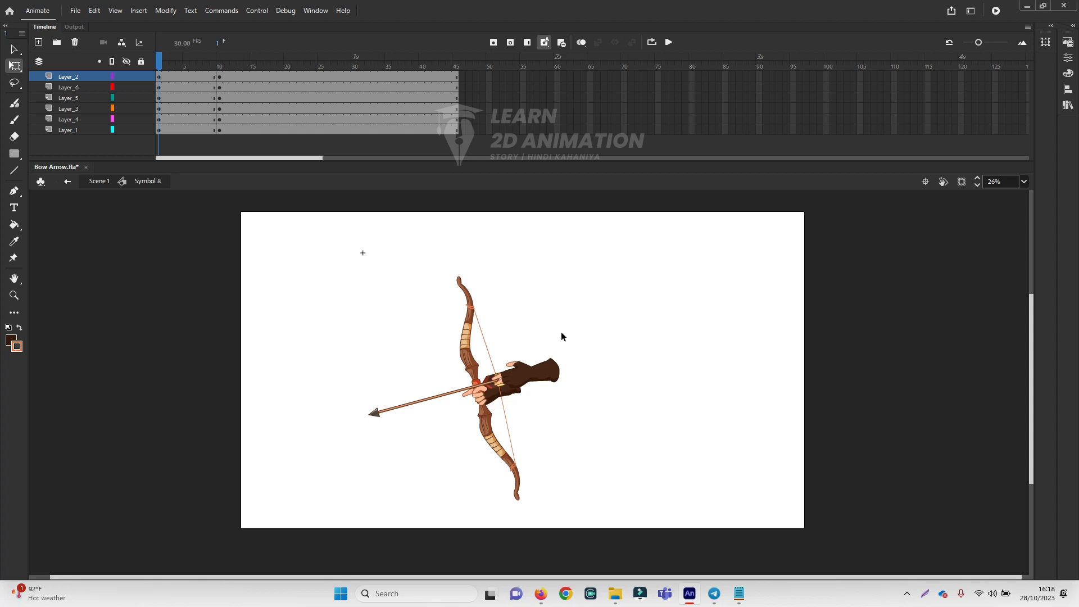
- Compare the tilted pose at frame 1 with the straight pose at frame 10
click(219, 68)
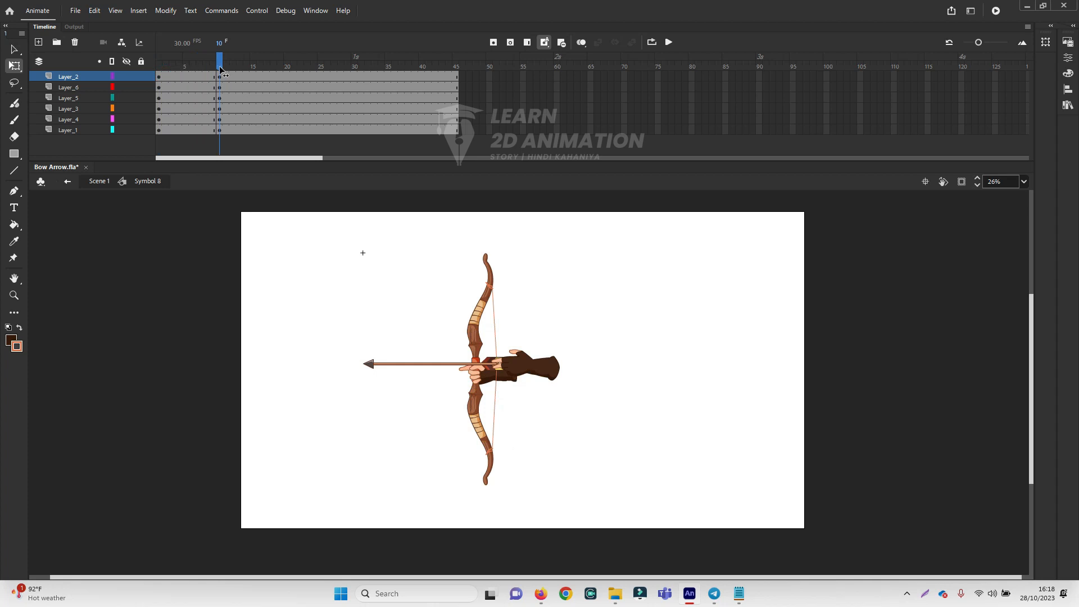
drag(412, 273, 686, 463)
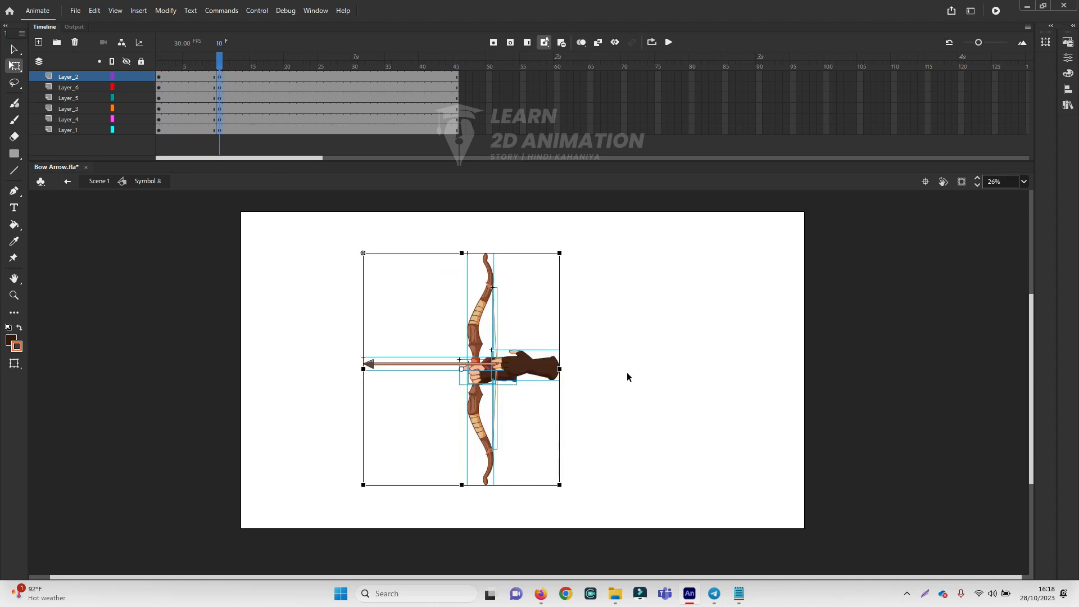
click(626, 327)
drag(211, 68, 159, 149)
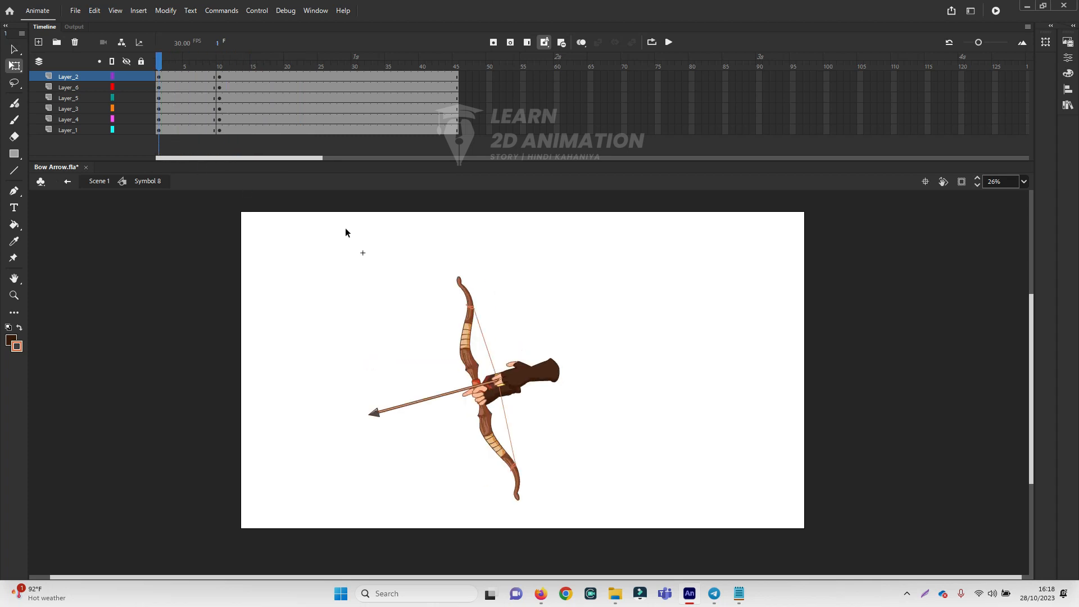
key(alt+period)
key(ctrl+a)
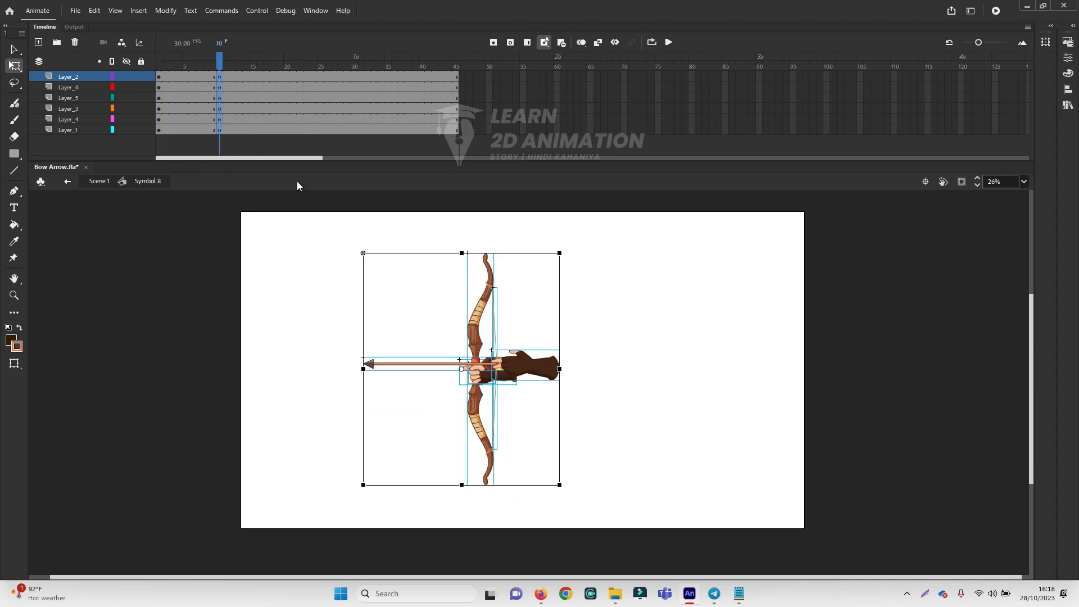
drag(218, 61, 157, 73)
click(218, 60)
key(alt+comma)
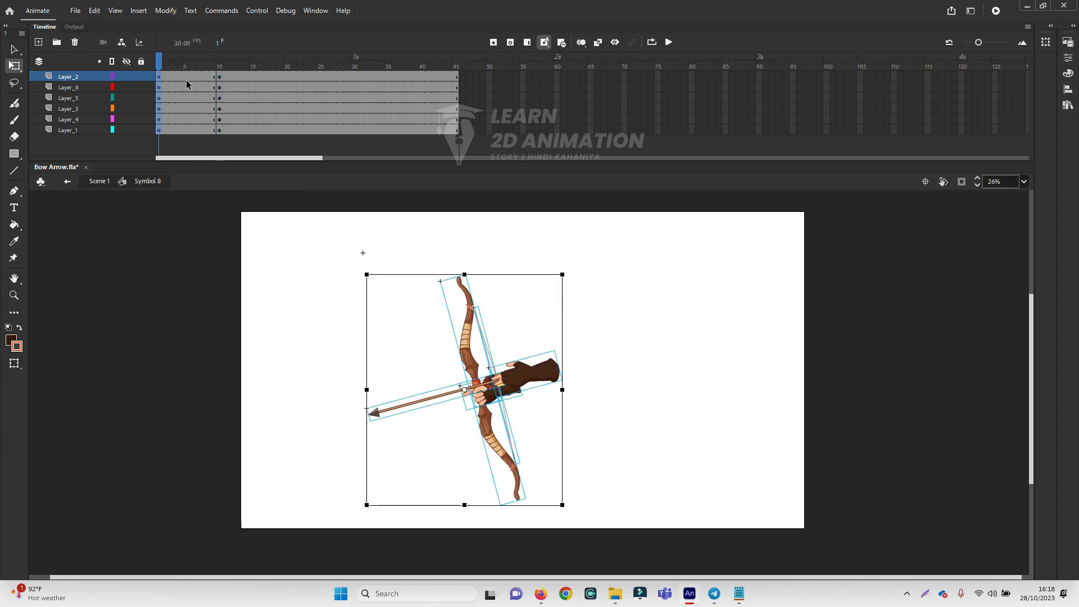
- Undo the rotation of the parts at frame 1 and return to frame 10
key(ctrl+z)
key(ctrl+z)
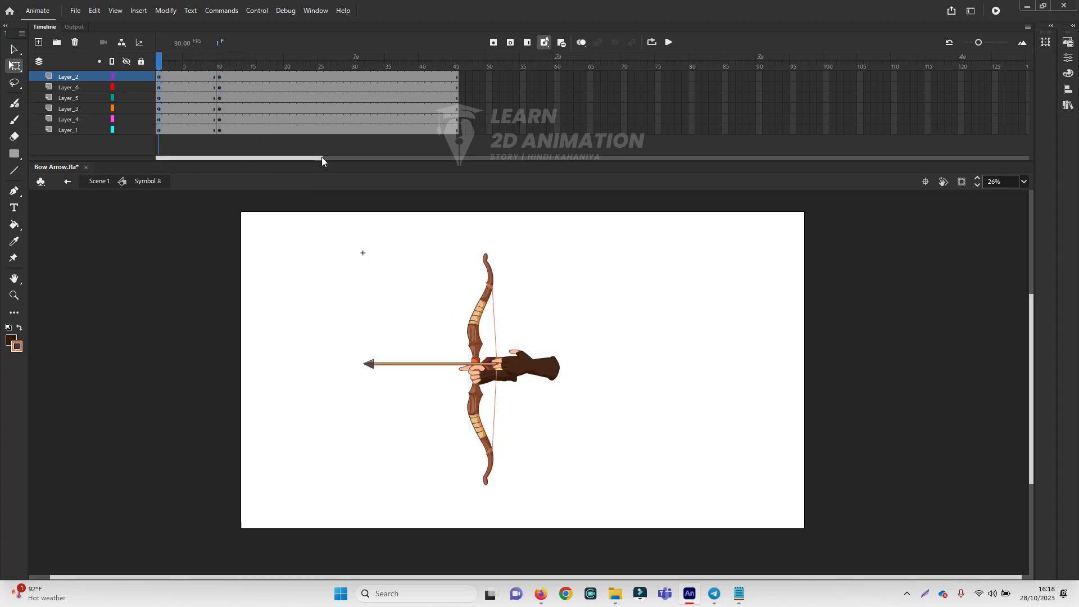
drag(159, 66, 221, 66)
click(556, 306)
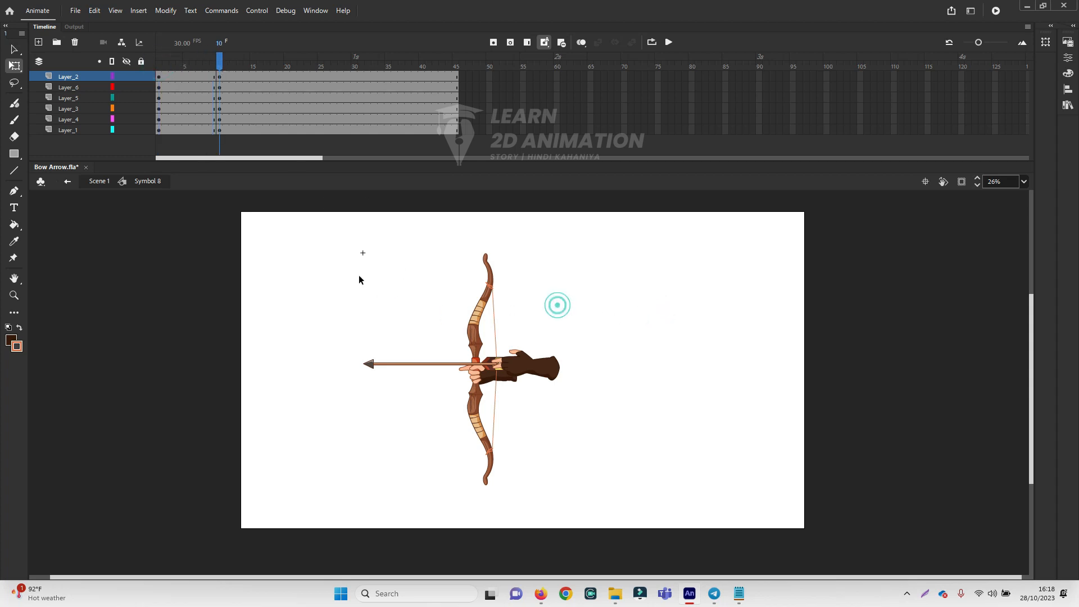
drag(359, 277, 653, 479)
click(666, 380)
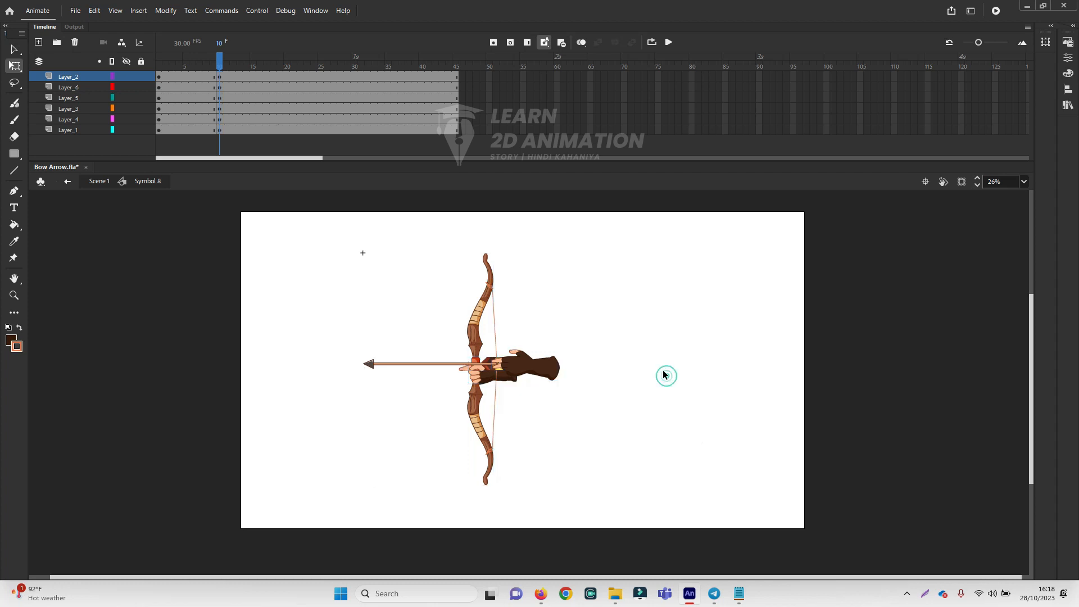
- Insert keyframes at frames 15 and 20 on all six layers
click(255, 77)
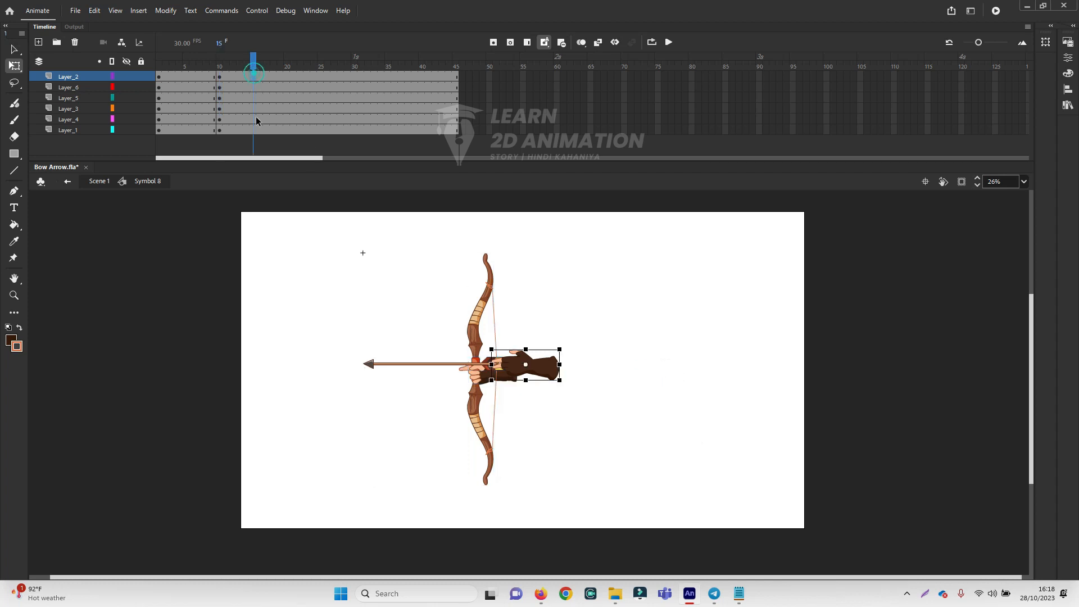
shift+click(251, 130)
key(F6)
click(285, 77)
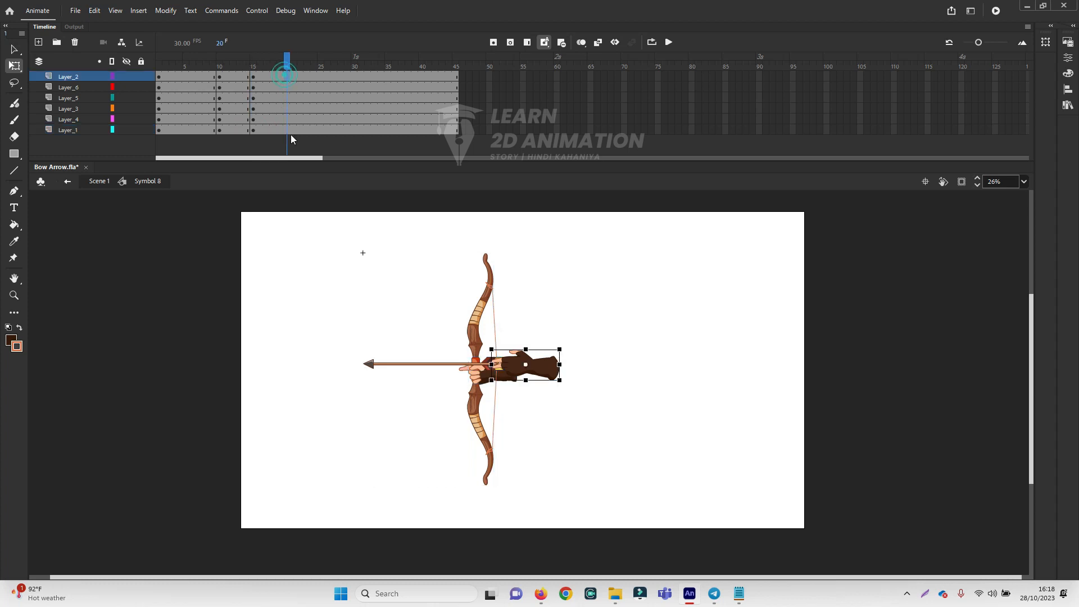
shift+click(288, 131)
key(F6)
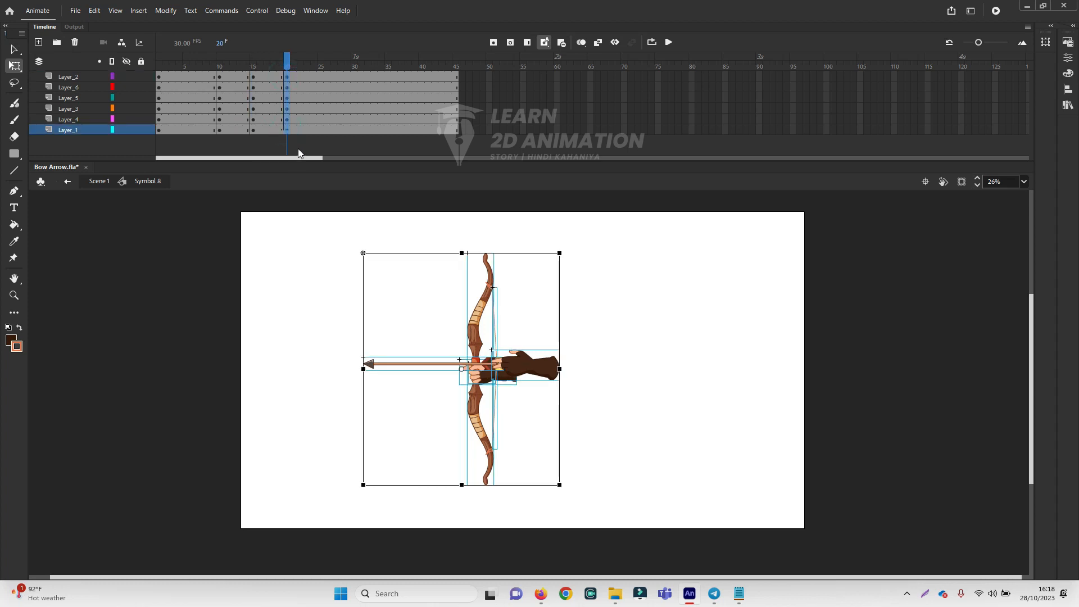
mouse_move(287, 70)
mouse_down()
mouse_move(234, 84)
mouse_move(279, 85)
mouse_up()
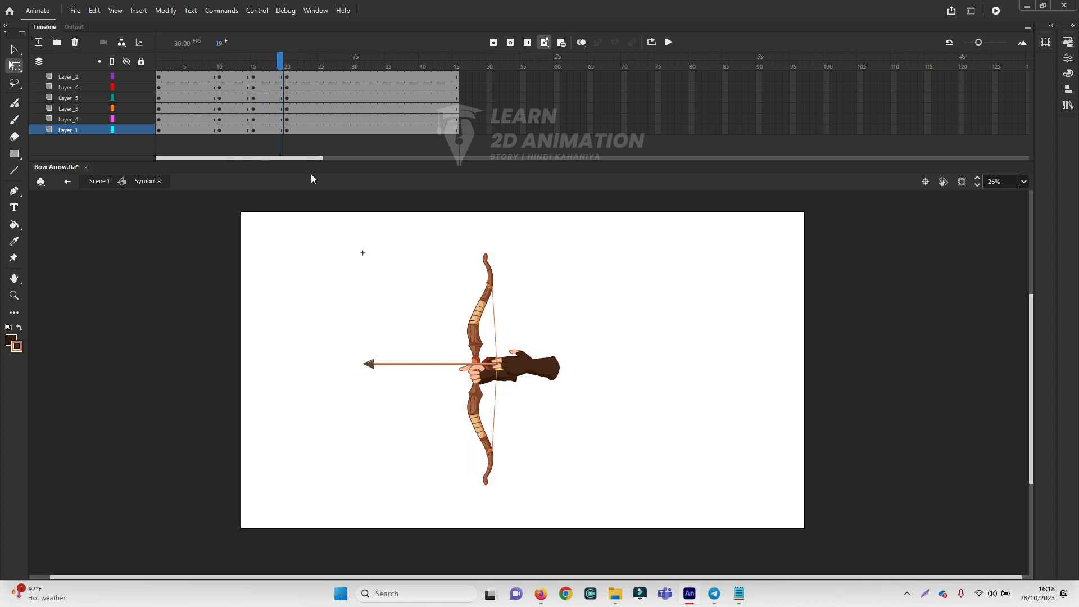
click(405, 291)
ctrl+click(487, 379)
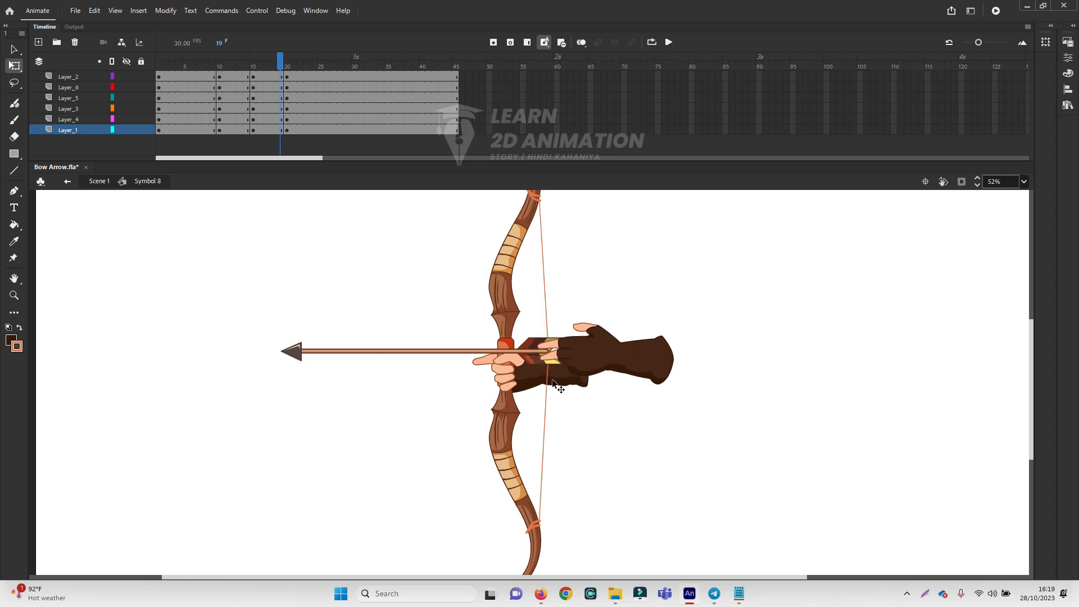
drag(280, 66, 254, 63)
key(ctrl+minus)
drag(547, 362, 479, 305)
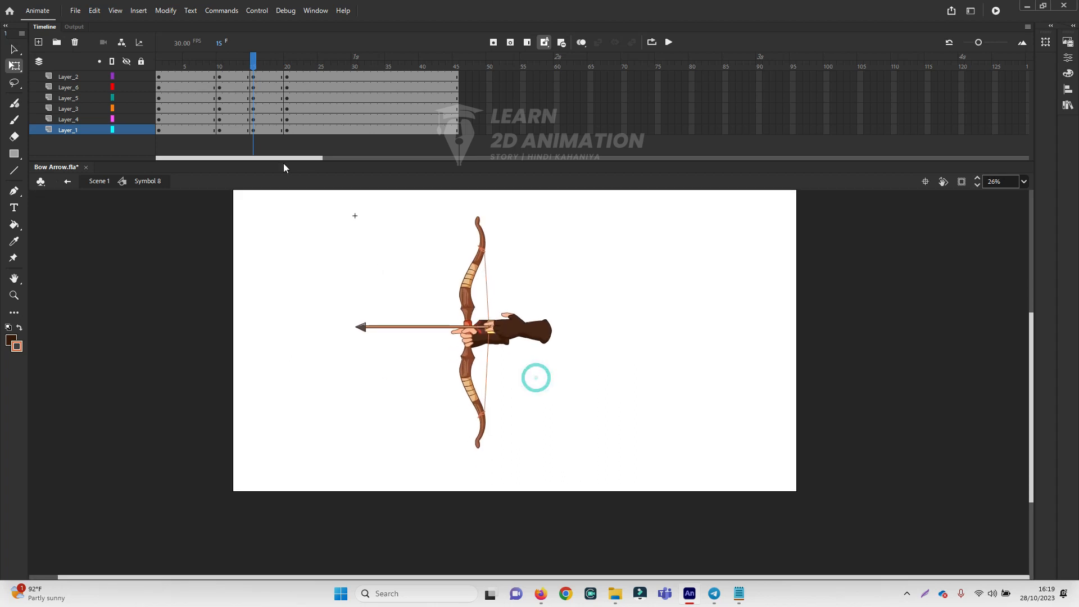
click(231, 84)
shift+click(237, 129)
click(578, 248)
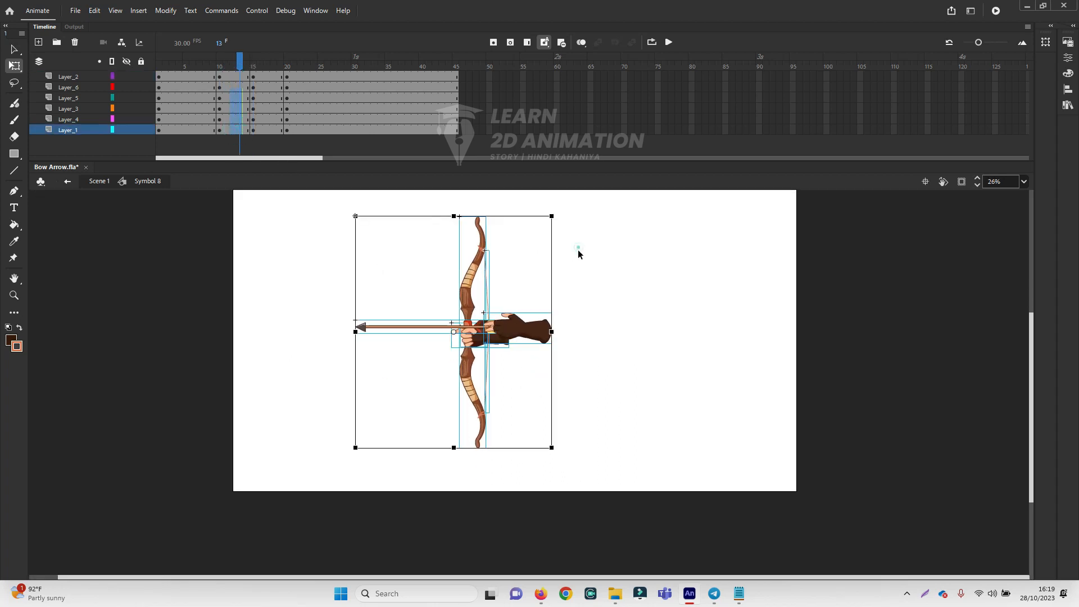
- At frame 15, move the gloved string hand back away from the bow and slide the arrow back toward it
click(514, 340)
drag(240, 69, 254, 82)
drag(528, 338, 448, 300)
click(485, 326)
ctrl+click(510, 339)
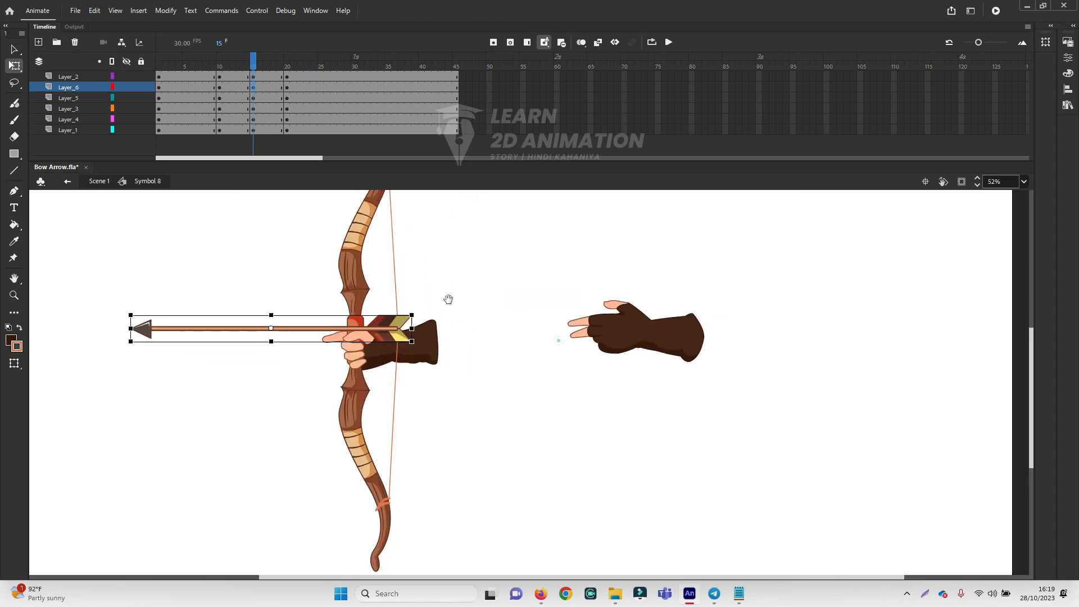
drag(360, 321, 500, 323)
click(472, 365)
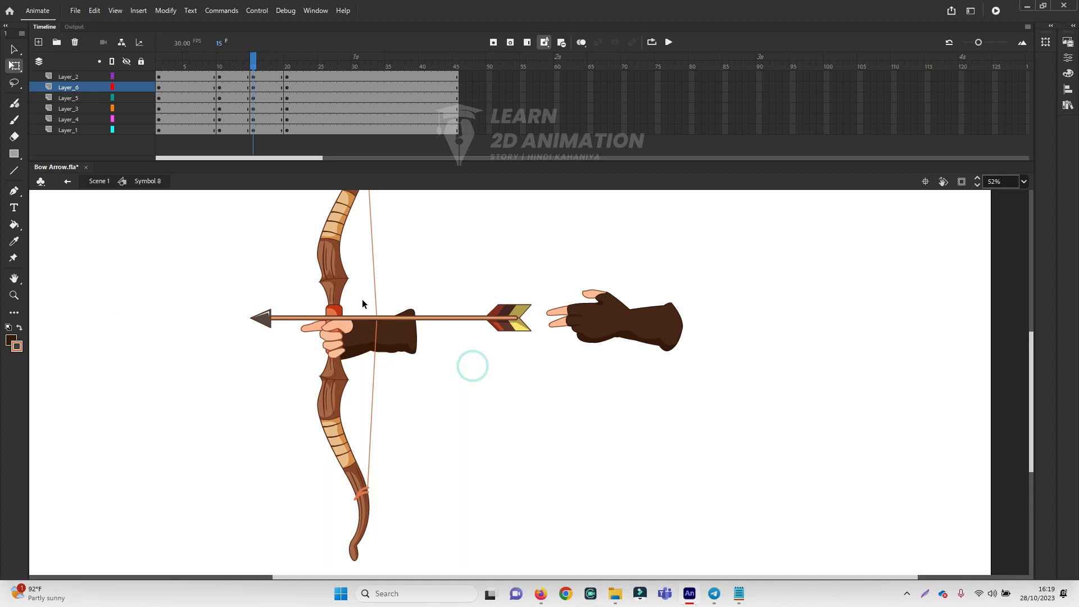
- Open the bowstring's symbol and stretch the string horizontally so its middle reaches the arrow's nock
double_click(377, 303)
click(377, 302)
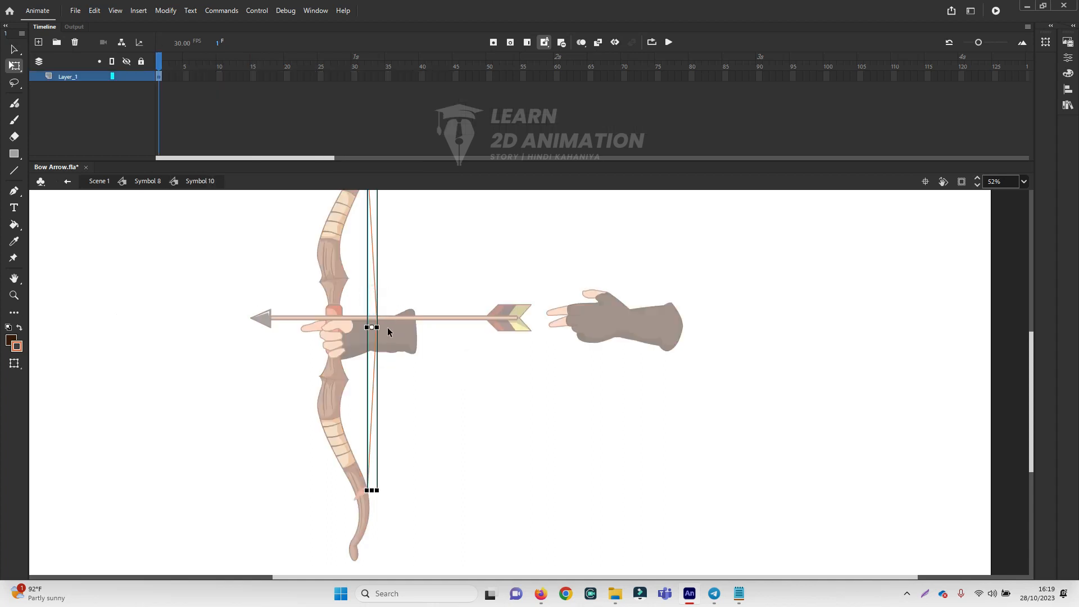
drag(376, 327, 525, 328)
drag(580, 287, 696, 352)
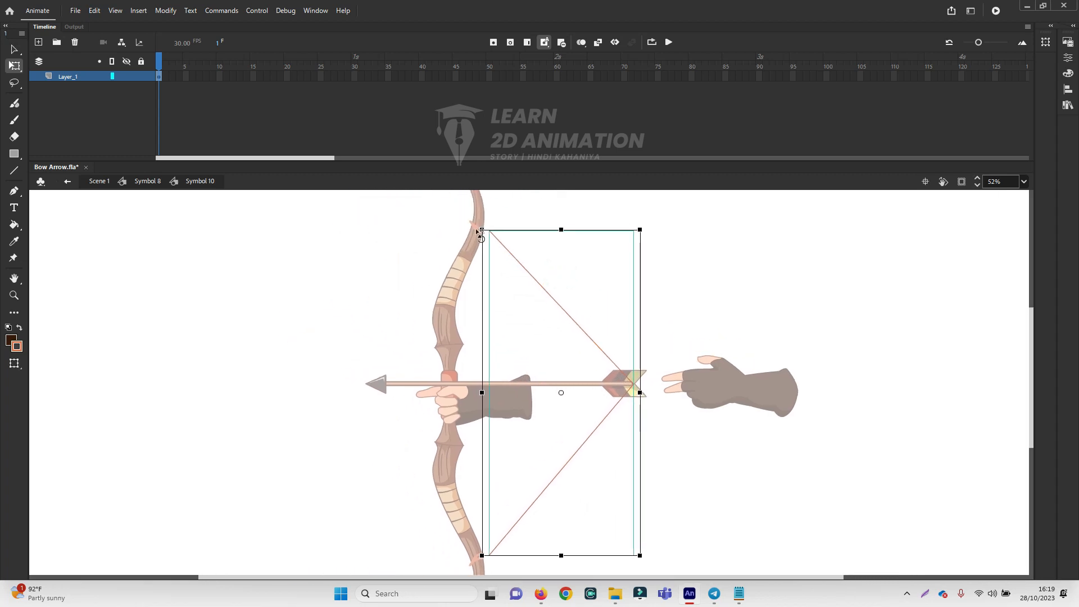
- Align the stretched string's ends with the bow's tie points and return to the parent symbol
drag(507, 377, 441, 298)
click(483, 425)
drag(543, 315, 544, 383)
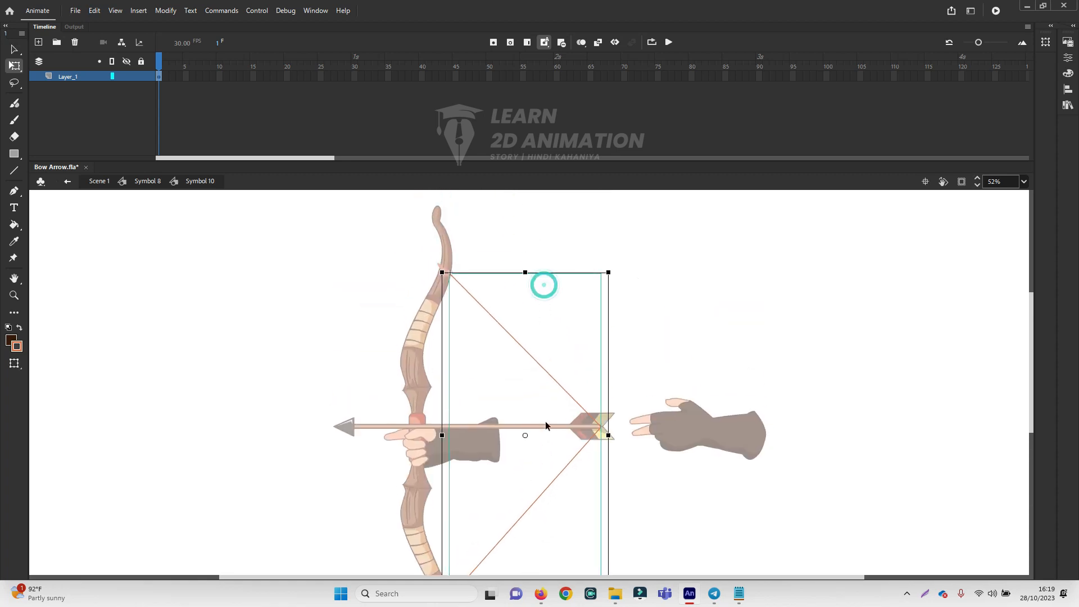
drag(672, 335, 604, 241)
drag(573, 279, 614, 366)
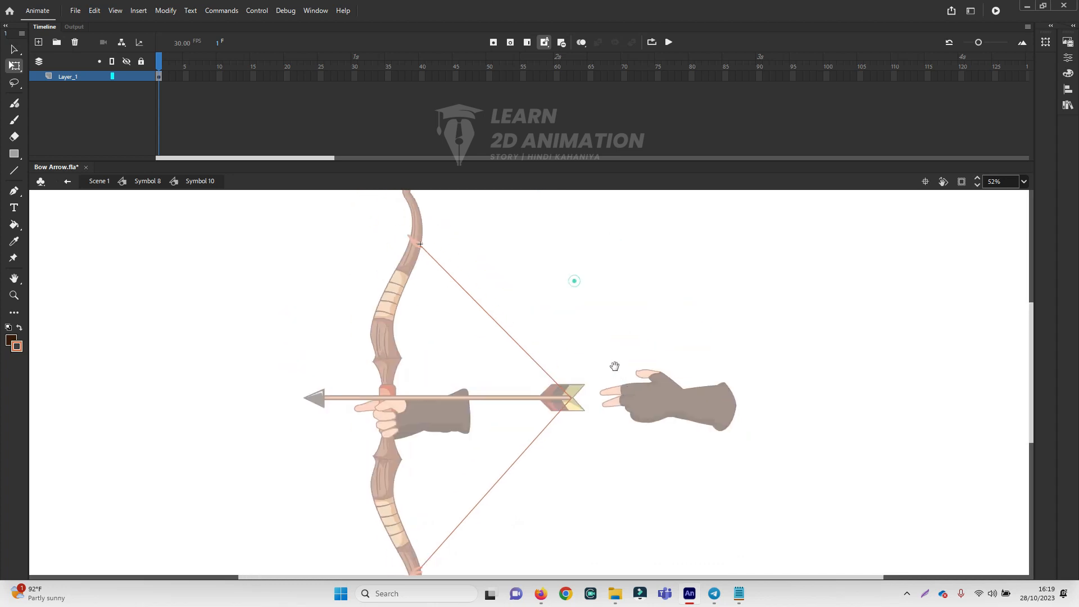
drag(458, 522, 427, 421)
double_click(550, 303)
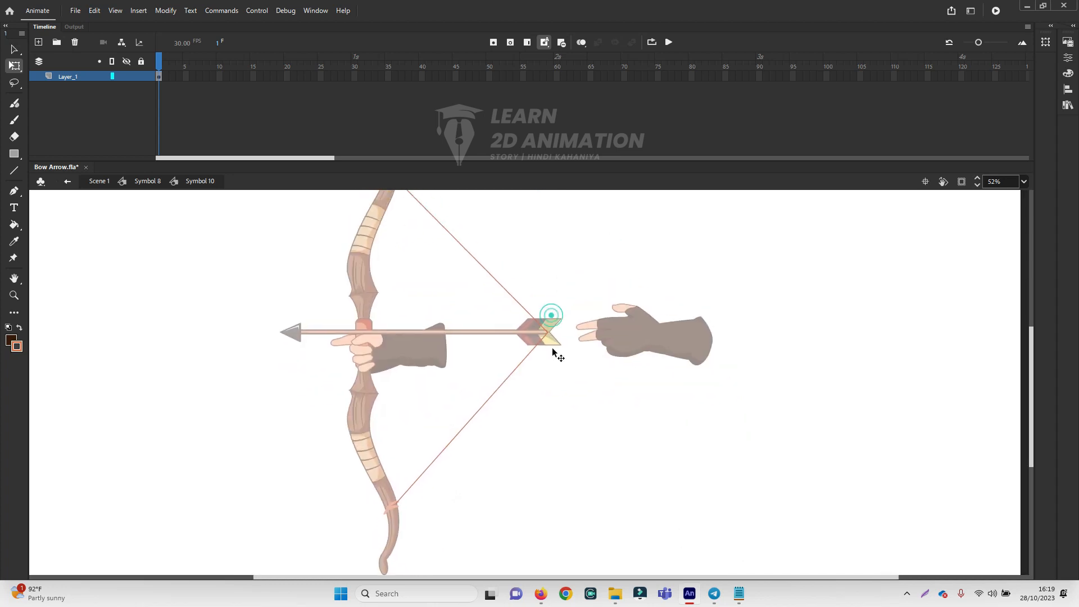
drag(563, 424, 582, 457)
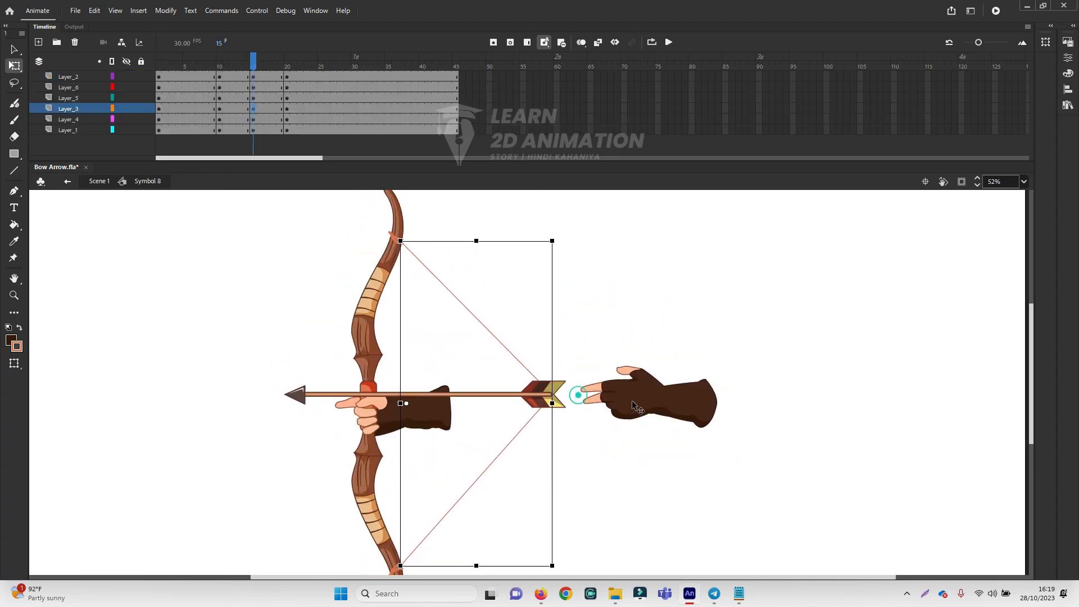
- At frame 15, move the string hand forward so its fingers grip the arrow's feathered end
click(659, 398)
drag(669, 399, 629, 396)
click(713, 332)
key(ctrl+minus)
drag(609, 327, 626, 258)
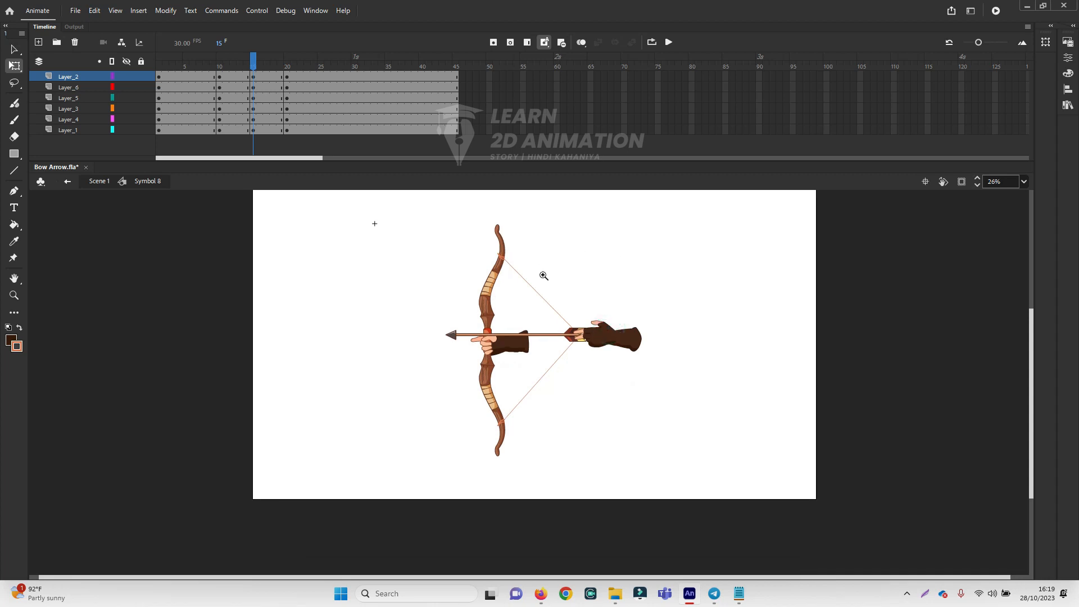
key(ctrl+Return)
- At frame 15, compress the bow vertically about its center and shorten the bowstring to match its tips
click(492, 312)
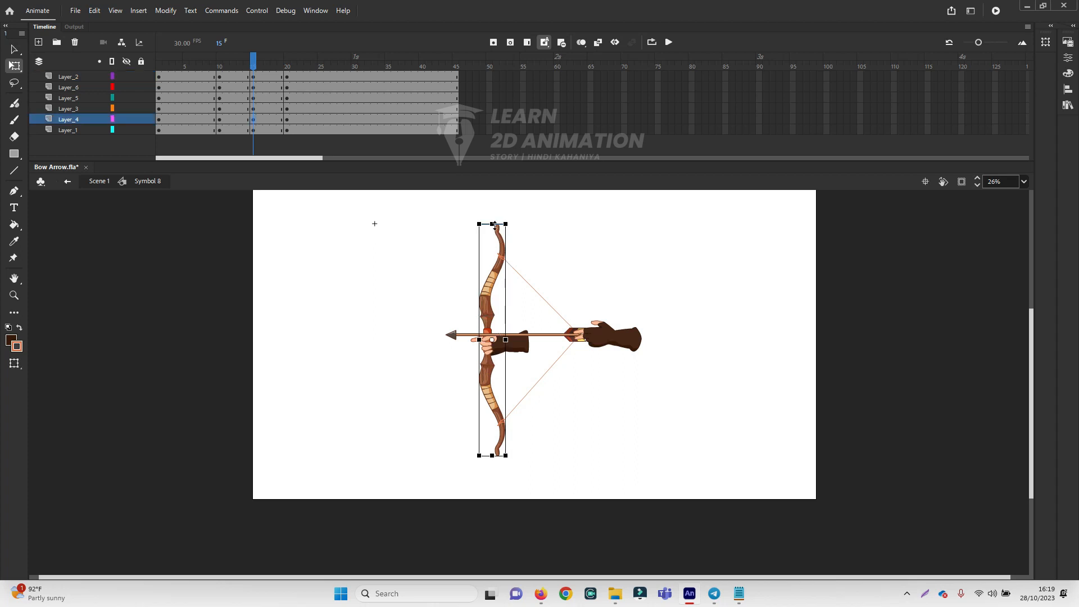
drag(492, 224, 493, 233)
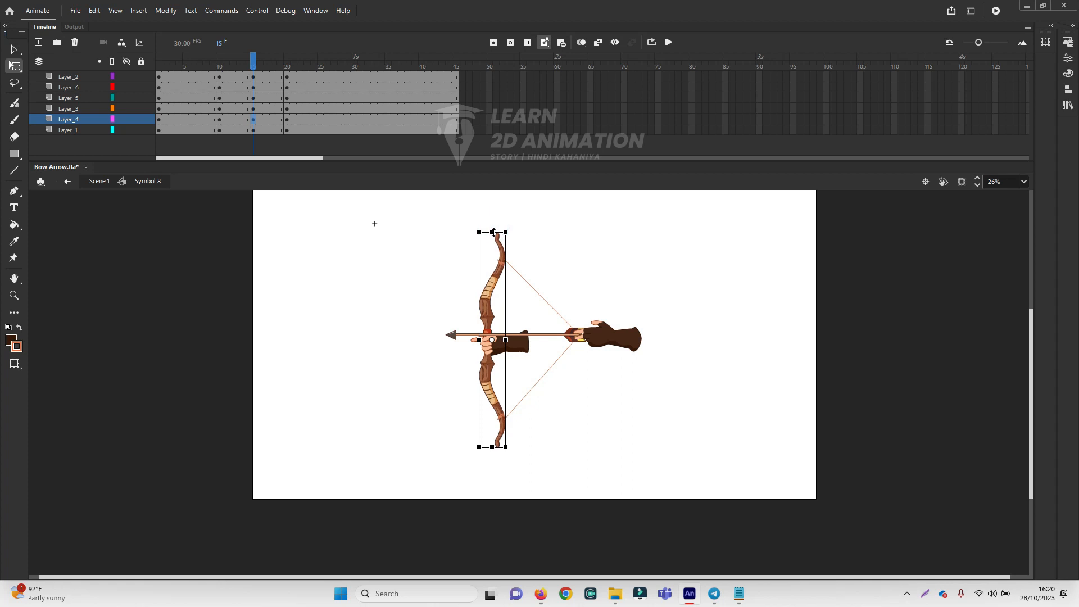
click(526, 281)
drag(541, 257, 542, 262)
click(623, 280)
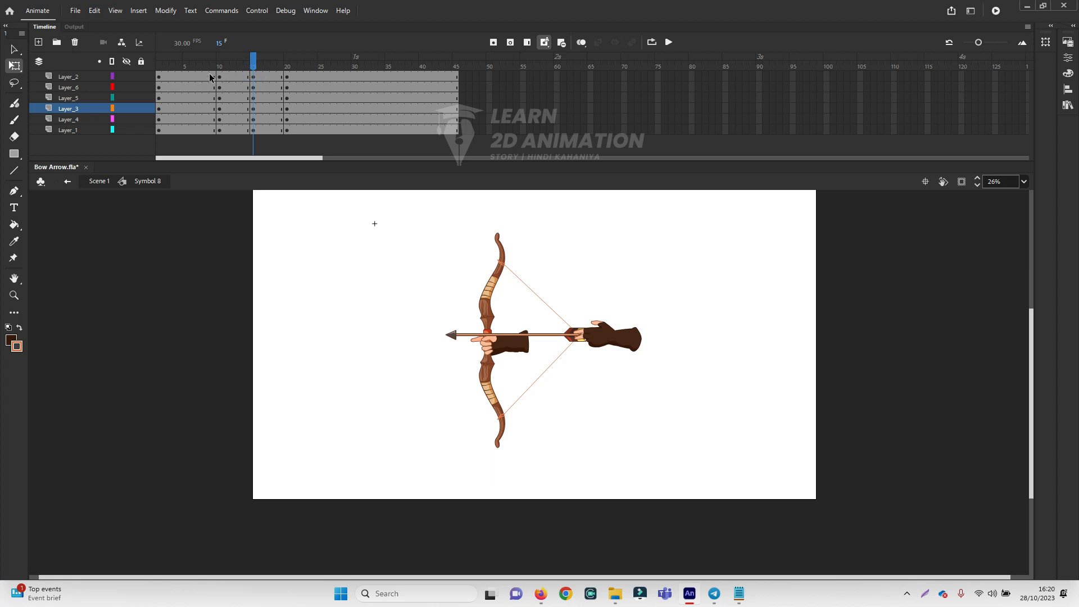
- At frame 10, narrow the bowstring horizontally so its middle meets the nock of the undrawn arrow
drag(257, 65, 221, 82)
click(535, 293)
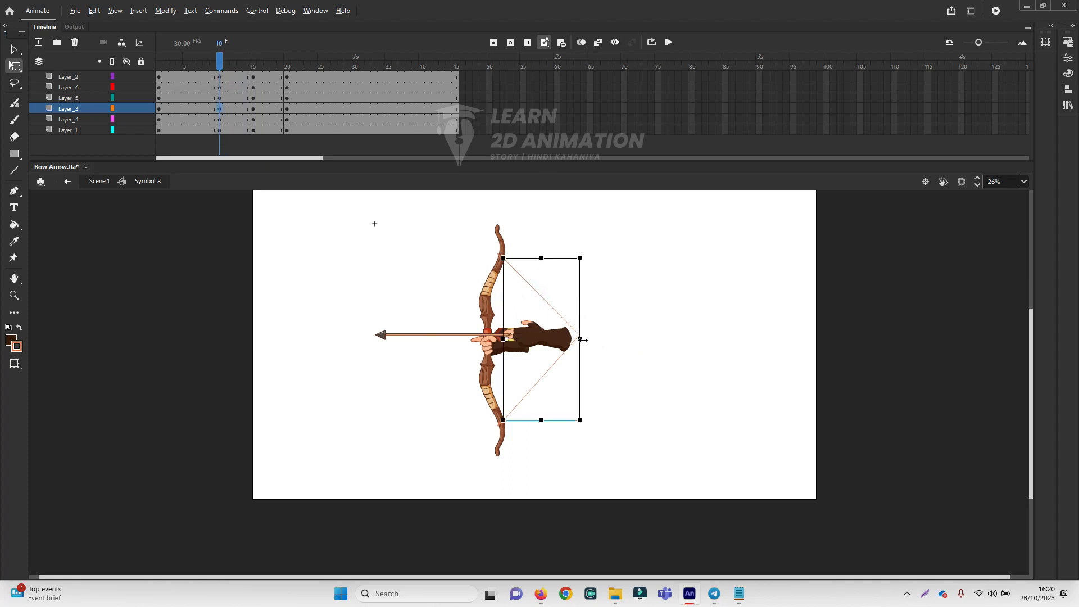
drag(581, 340, 509, 345)
scroll(532, 344, up, 6)
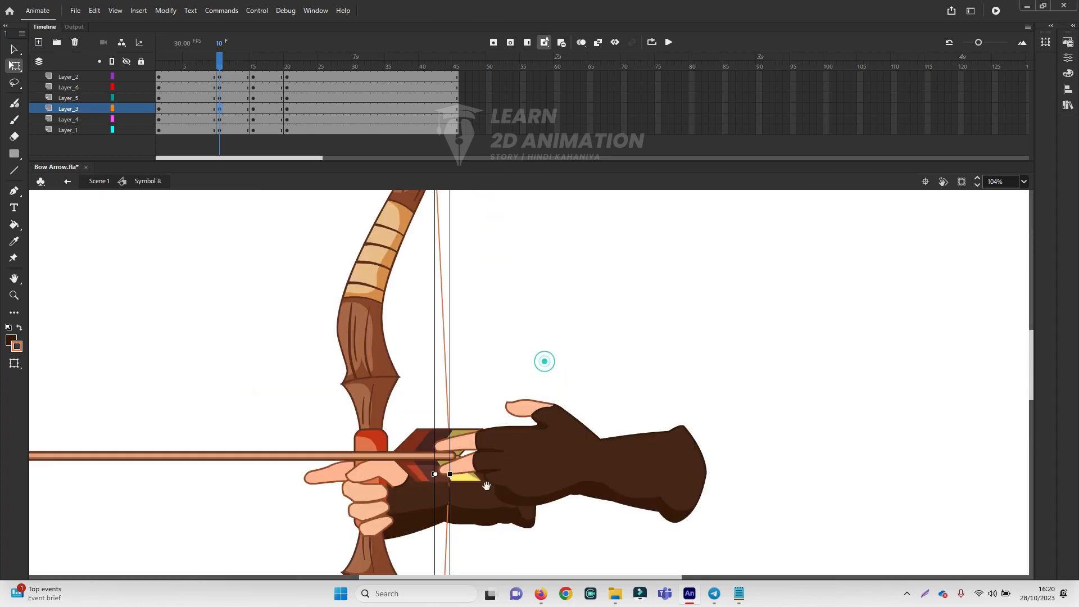
drag(473, 359, 480, 358)
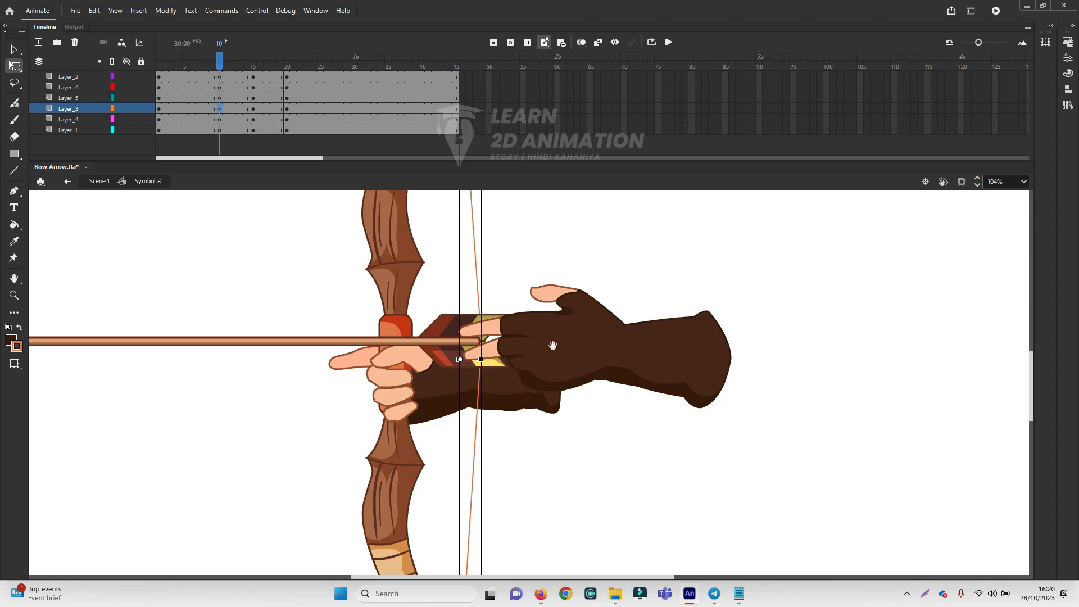
ctrl+shift+click(538, 323)
click(686, 310)
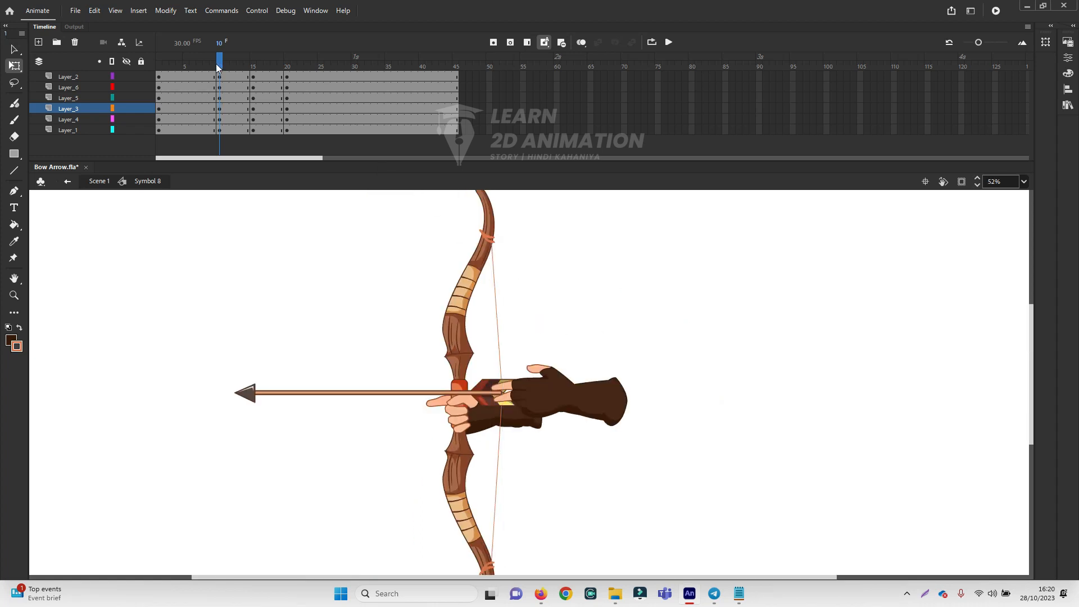
- Create a classic tween between frames 10 and 15 on all six layers
mouse_move(218, 66)
mouse_down()
mouse_move(273, 73)
mouse_move(233, 79)
mouse_move(257, 80)
mouse_move(240, 84)
mouse_up()
click(239, 79)
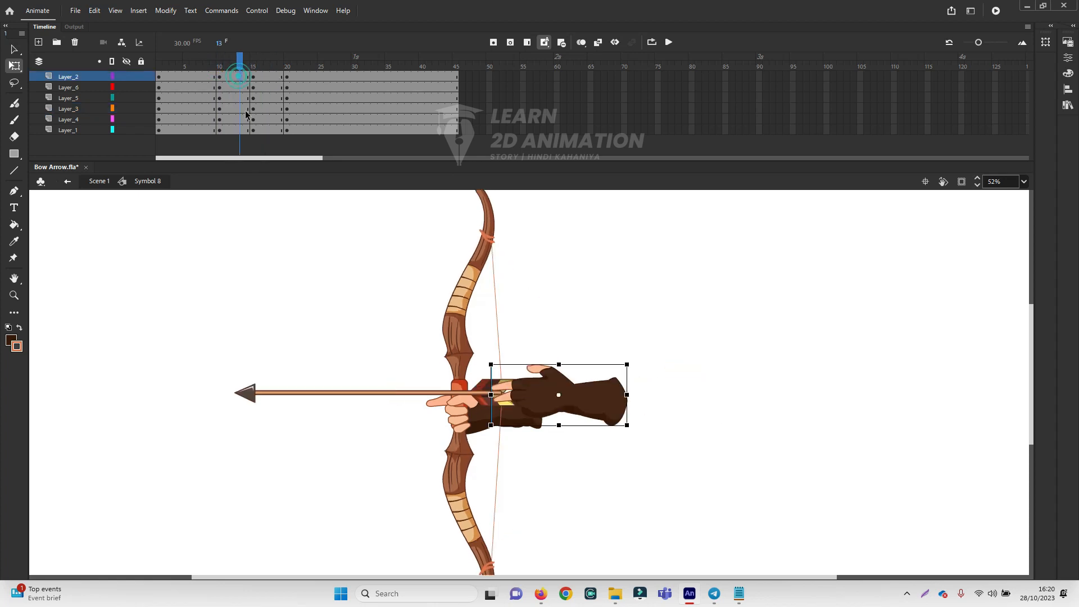
shift+click(239, 132)
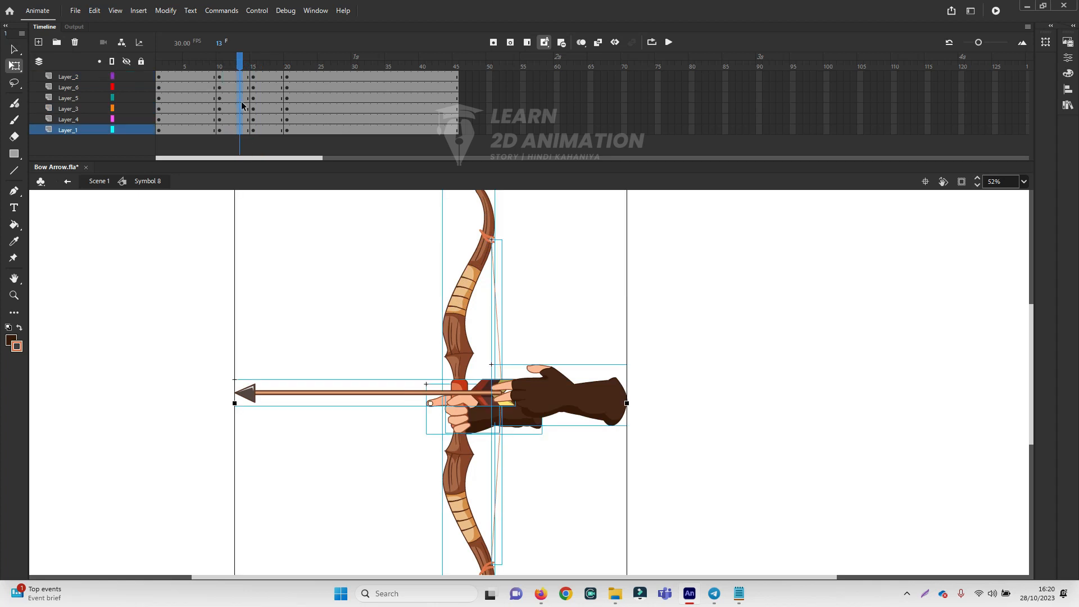
click(232, 75)
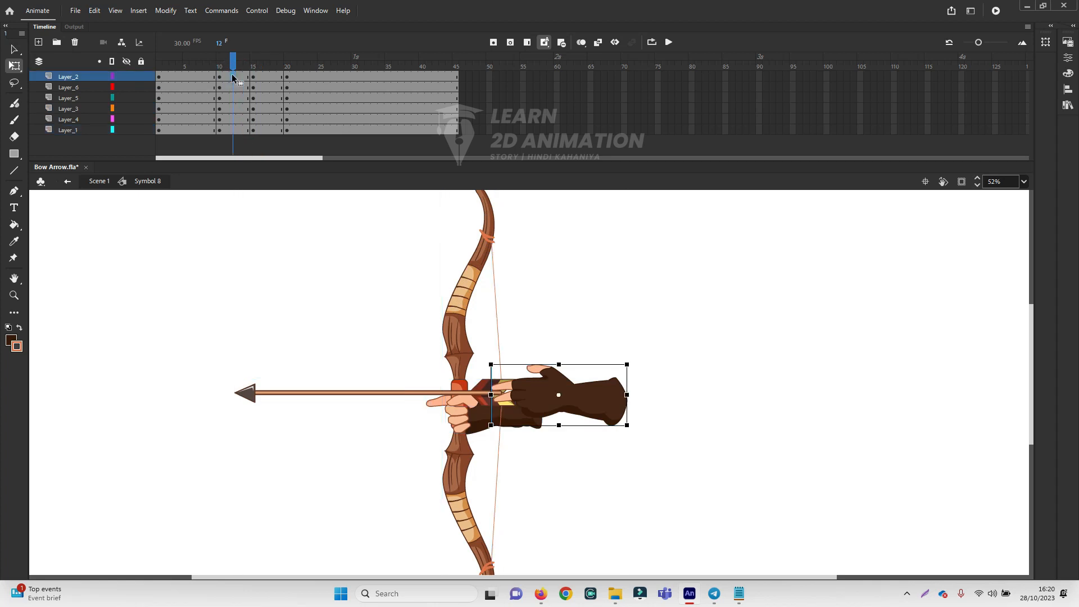
shift+click(237, 130)
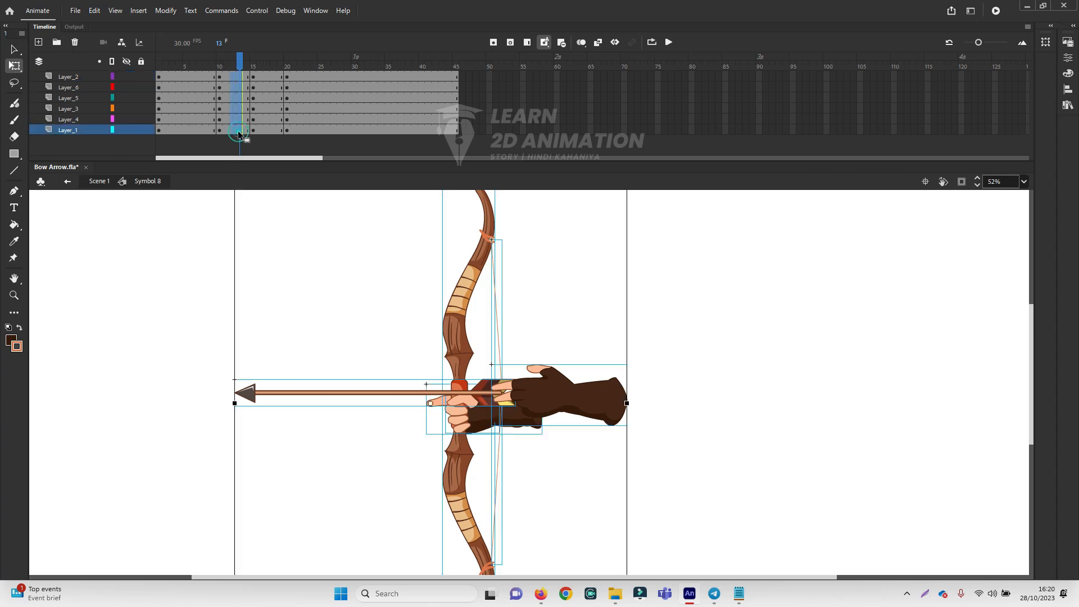
right_click(238, 132)
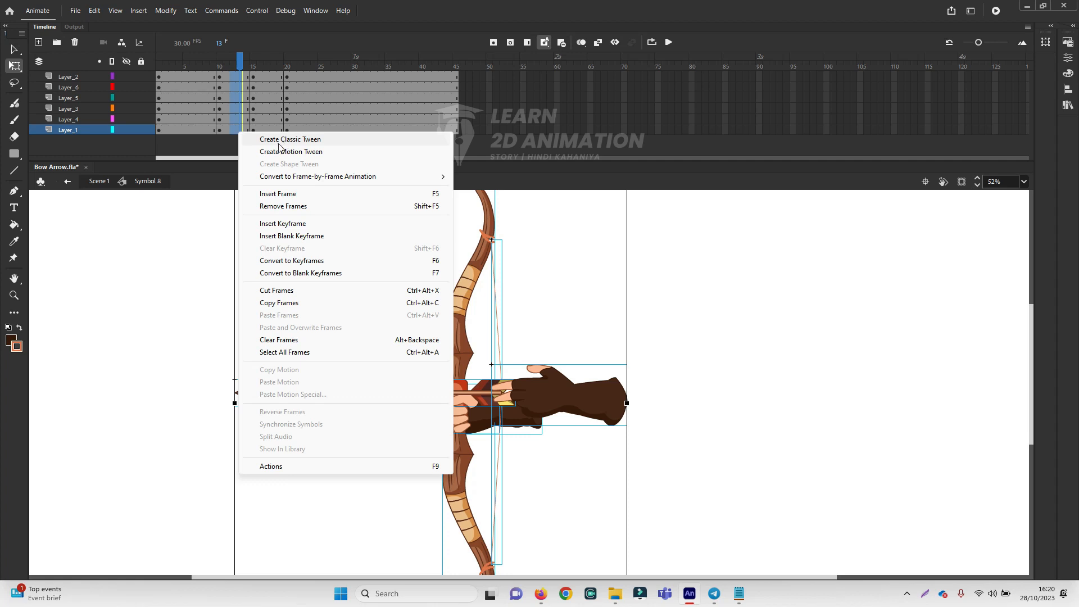
click(307, 143)
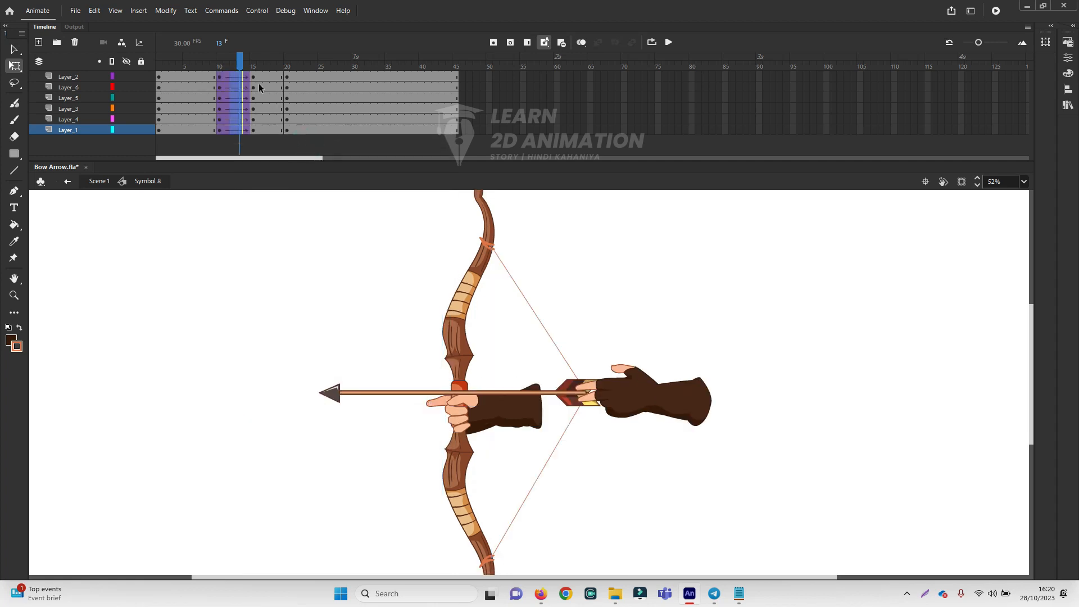
- Copy the narrowed bowstring from frame 10 on Layer_3, paste it in place at frame 1, and scrub through the opening frames
mouse_move(238, 66)
mouse_down()
mouse_move(200, 76)
mouse_move(253, 81)
mouse_move(206, 86)
mouse_move(255, 98)
mouse_move(205, 100)
mouse_up()
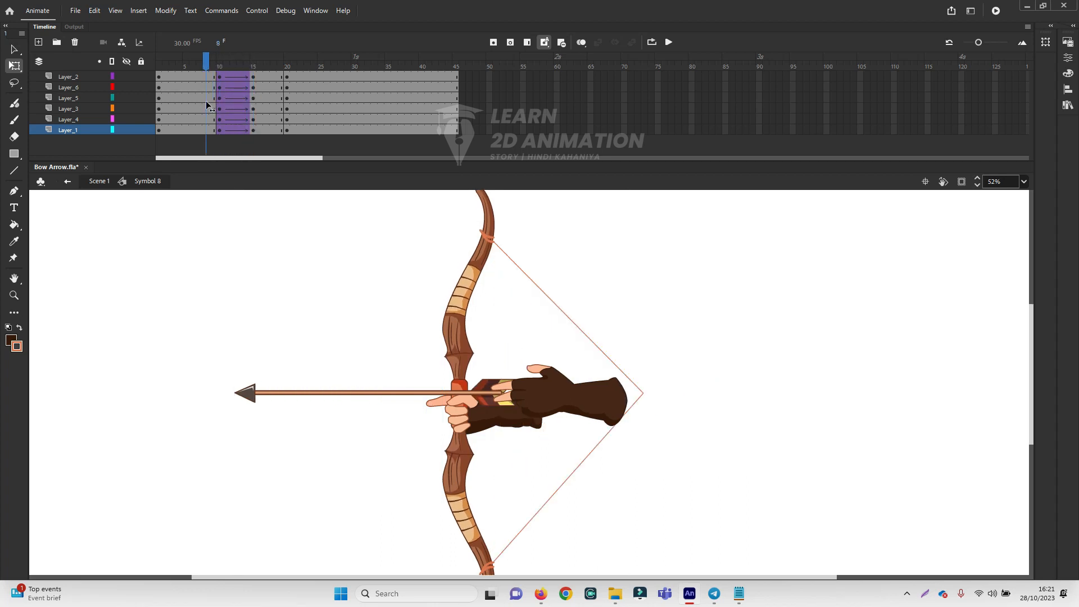
click(627, 385)
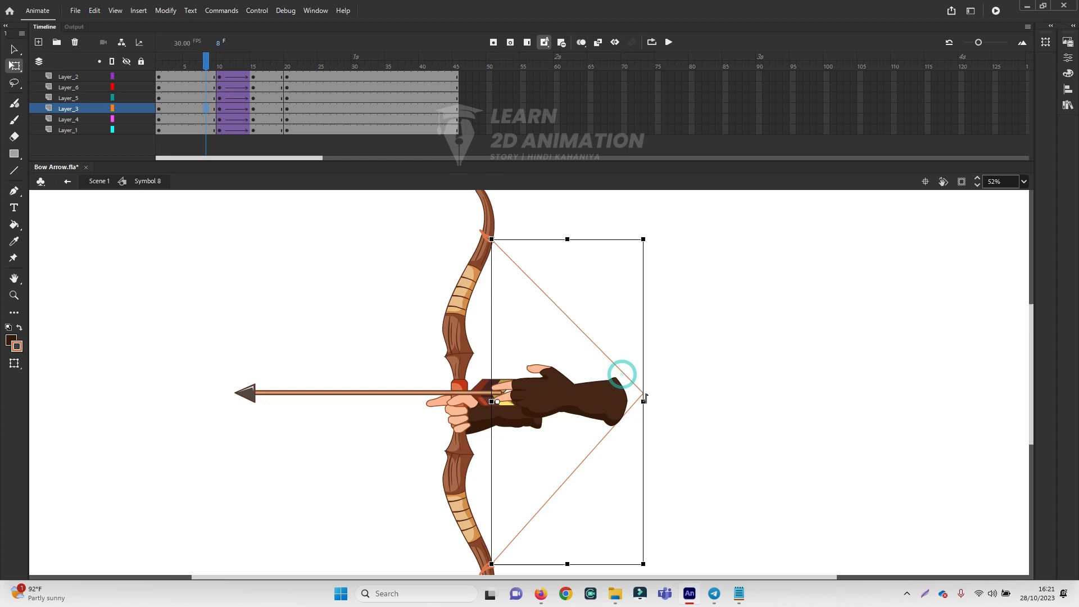
click(219, 109)
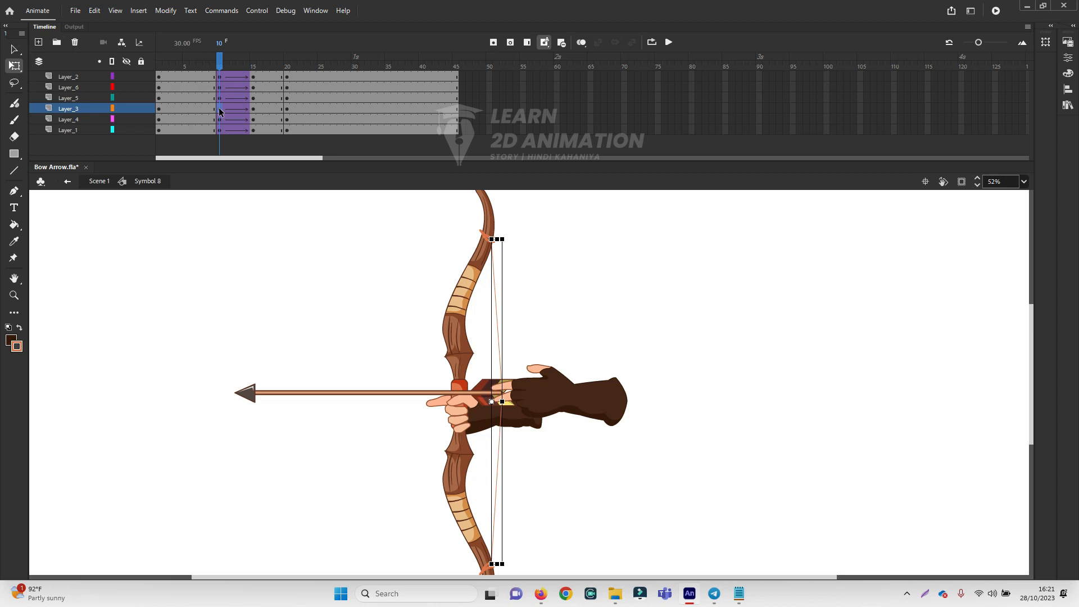
click(159, 109)
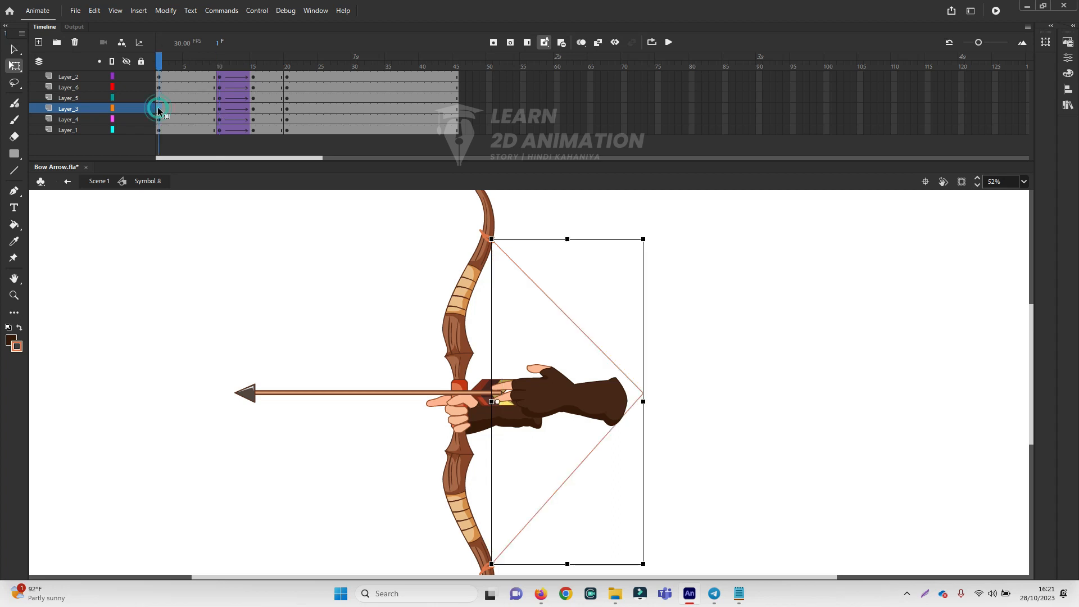
key(ctrl+shift+v)
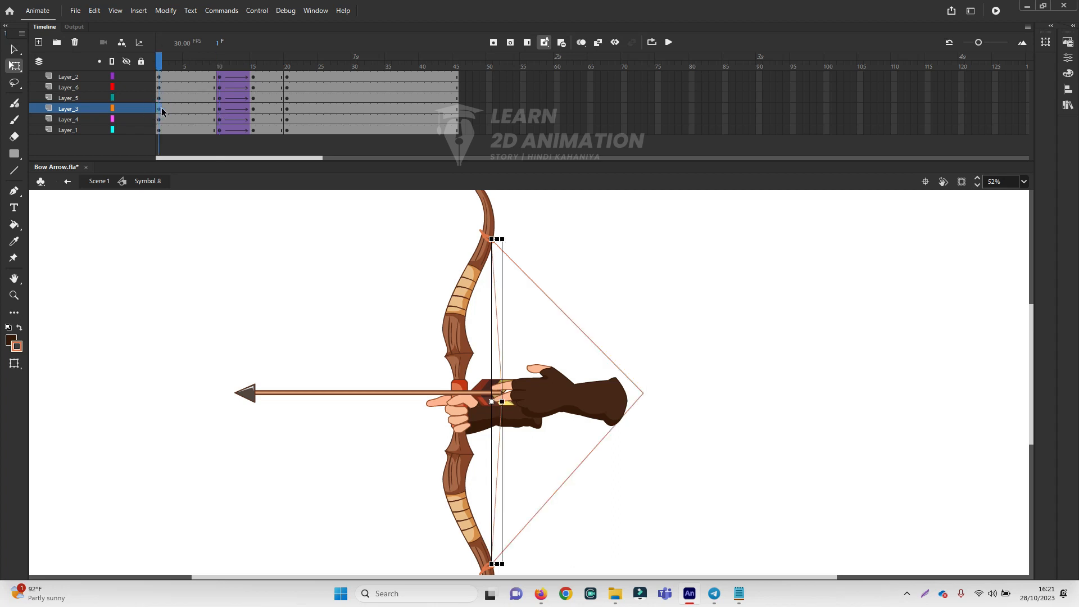
mouse_move(158, 68)
mouse_down()
mouse_move(208, 71)
mouse_move(148, 79)
mouse_move(214, 71)
mouse_move(225, 73)
mouse_move(197, 82)
mouse_move(260, 88)
mouse_move(212, 91)
mouse_up()
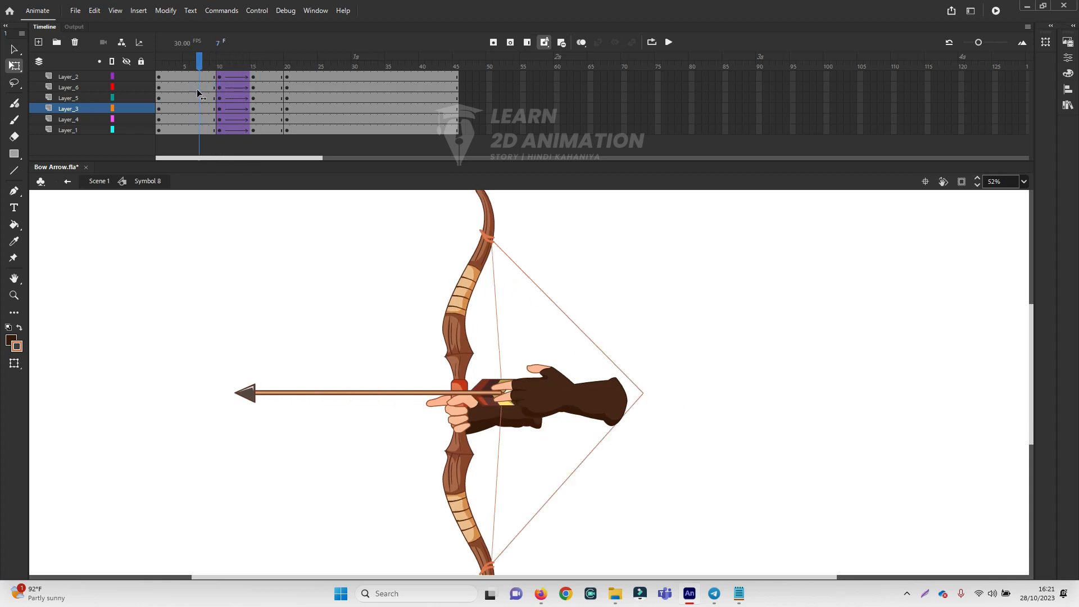
- Delete the leftover wide bowstring from frame 1 and review the drawing motion up to frame 15
click(532, 280)
key(Delete)
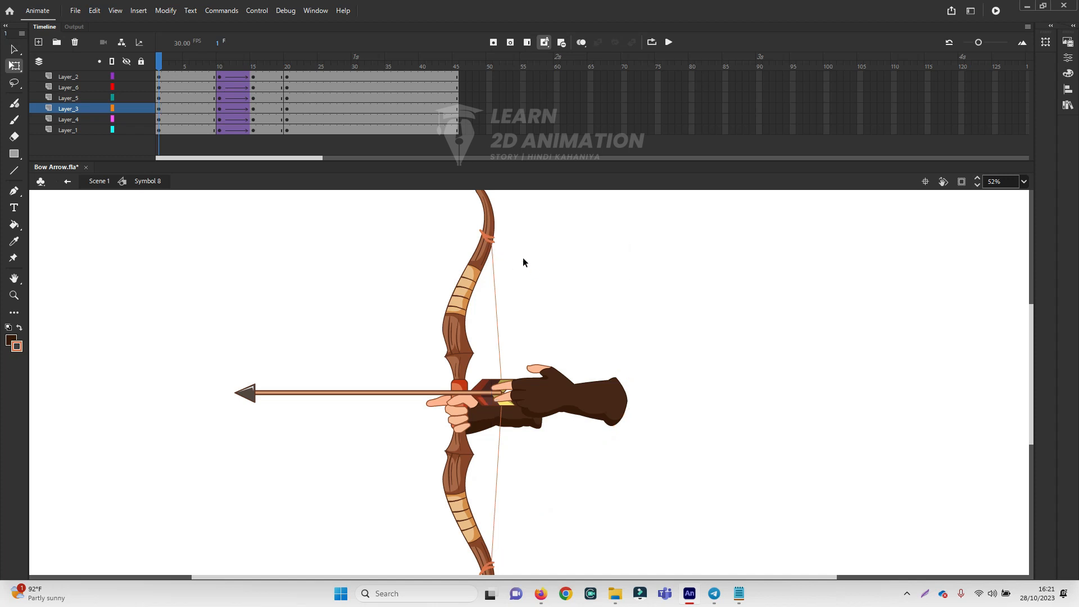
mouse_move(159, 67)
mouse_down()
mouse_move(291, 85)
mouse_move(159, 106)
mouse_move(260, 108)
mouse_move(229, 115)
mouse_up()
click(493, 343)
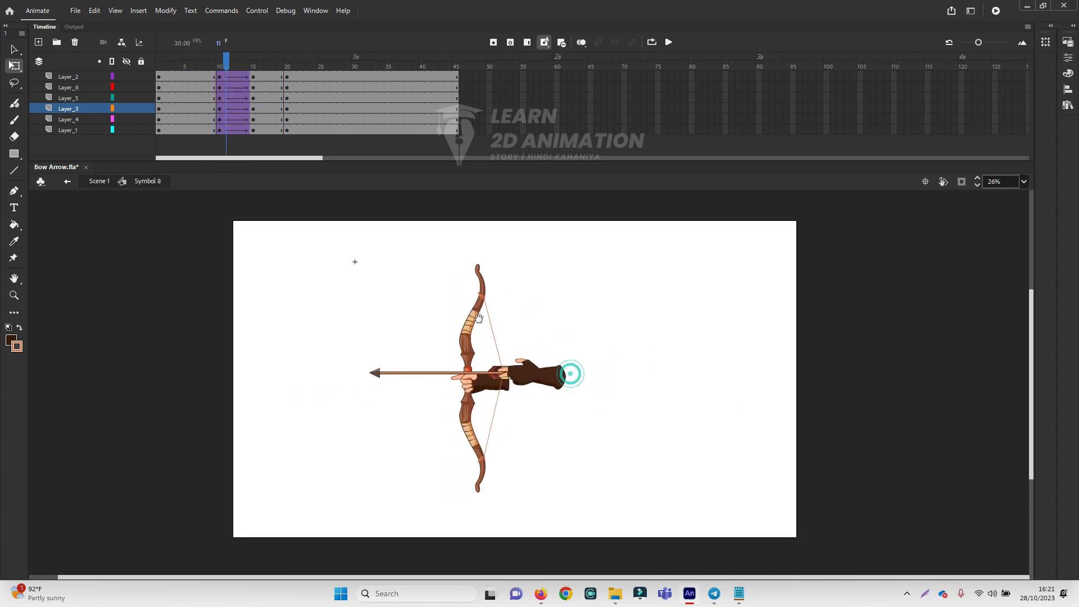
drag(229, 72, 254, 109)
click(545, 347)
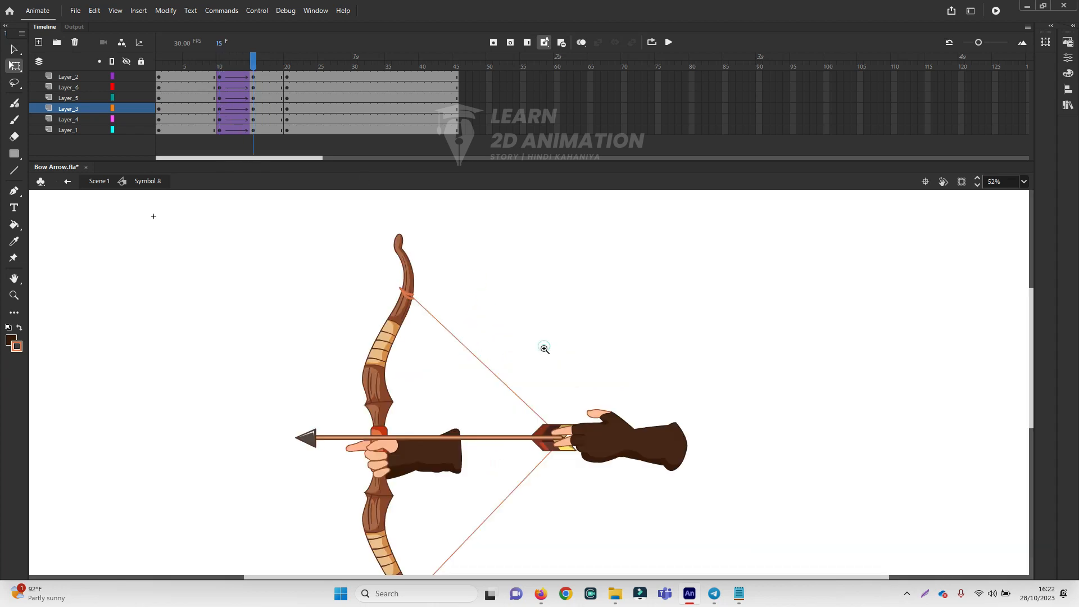
- On Layer_2, move the hand's keyframe from frame 20 to frame 31 and go back to frame 20
drag(252, 68, 280, 70)
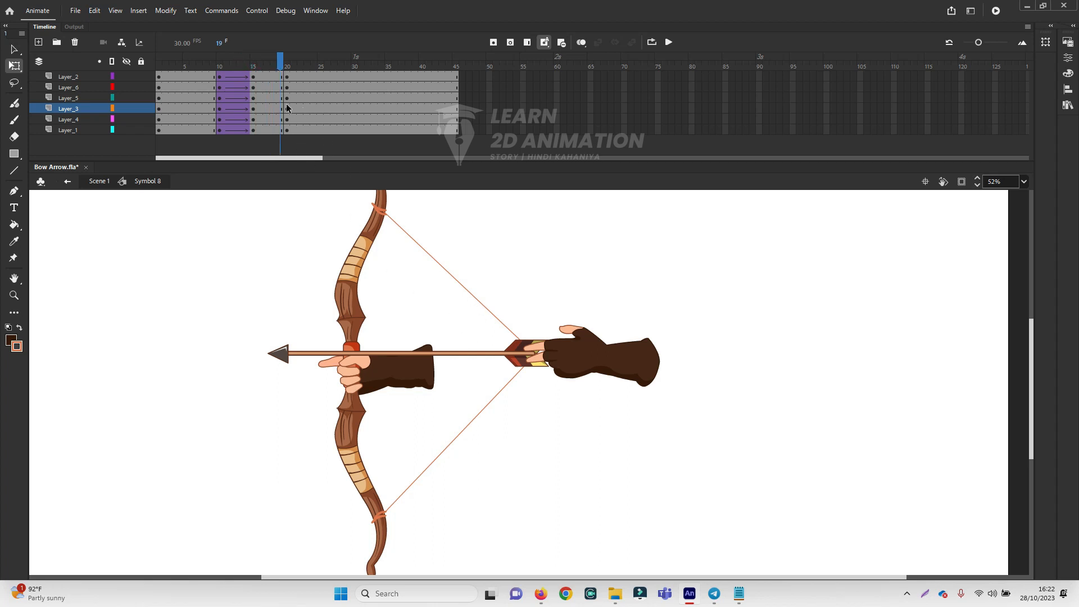
click(559, 349)
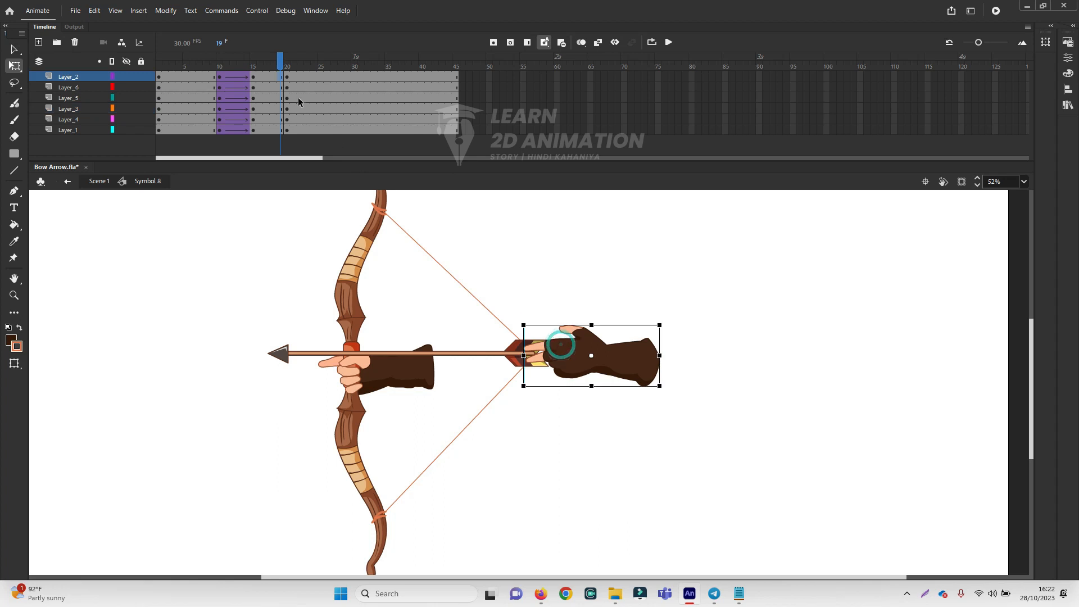
drag(282, 71, 282, 69)
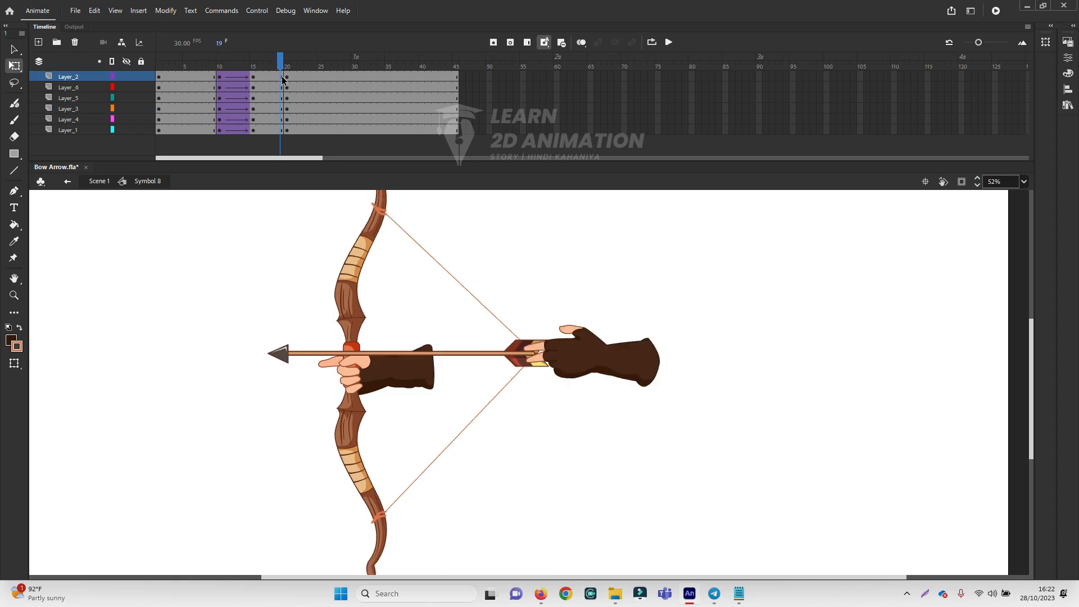
click(288, 79)
drag(288, 78, 361, 78)
click(286, 75)
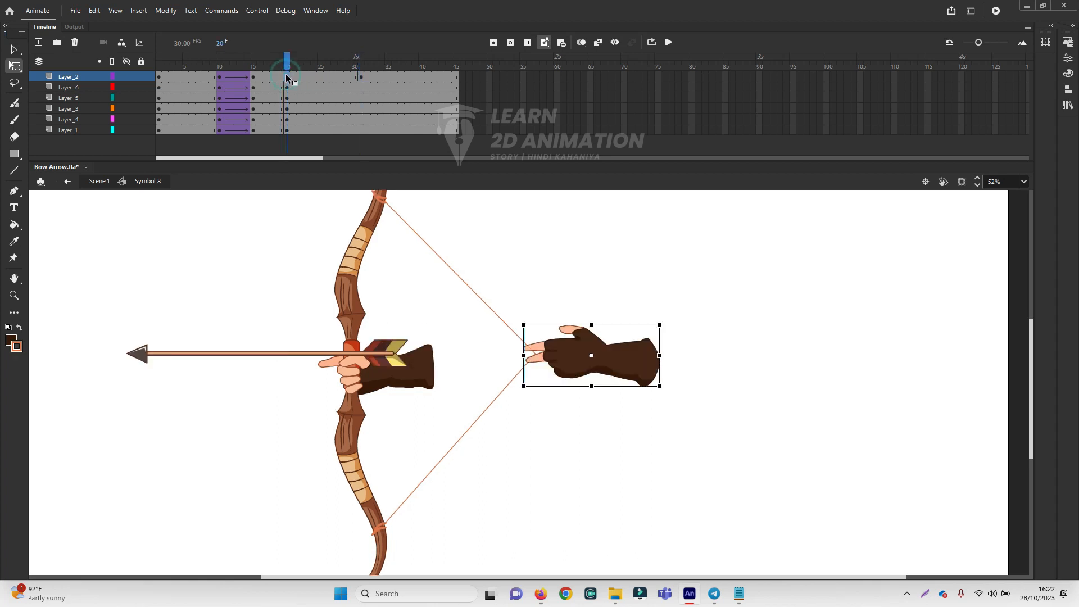
- Key the releasing hand at frame 20 on Layer_2, shift its pivot to the sleeve end, and rotate the fingers upward
click(283, 75)
click(287, 78)
drag(645, 358, 662, 355)
drag(530, 320, 567, 259)
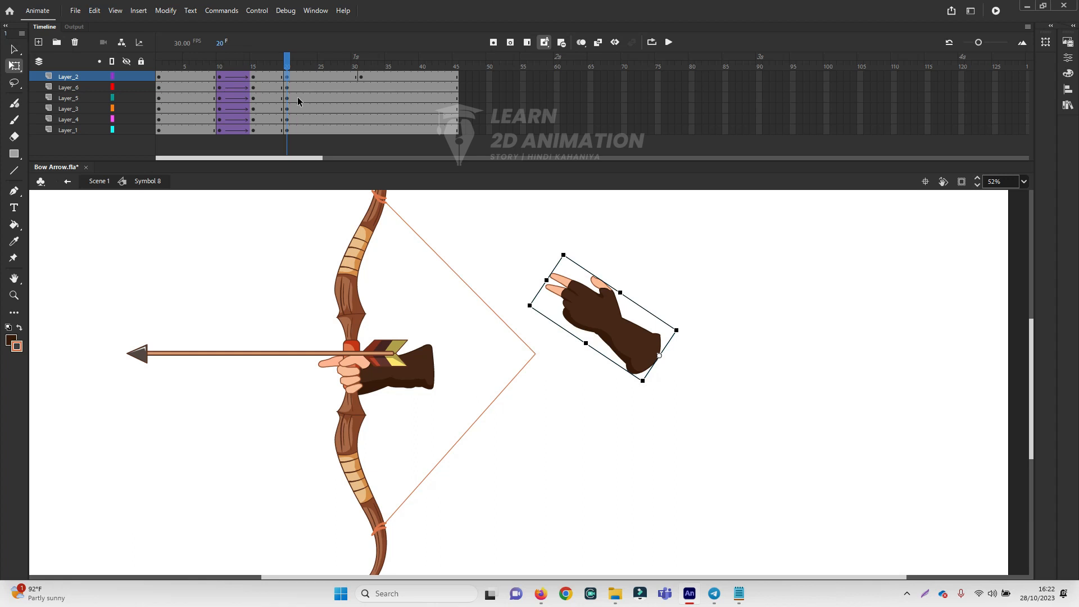
- Copy the narrow bowstring from the opening frames, paste it in place at frame 20 on Layer_3, and delete the wide bowstring there
mouse_move(286, 68)
mouse_down()
mouse_move(262, 72)
mouse_move(313, 73)
mouse_move(249, 100)
mouse_move(337, 94)
mouse_move(211, 117)
mouse_up()
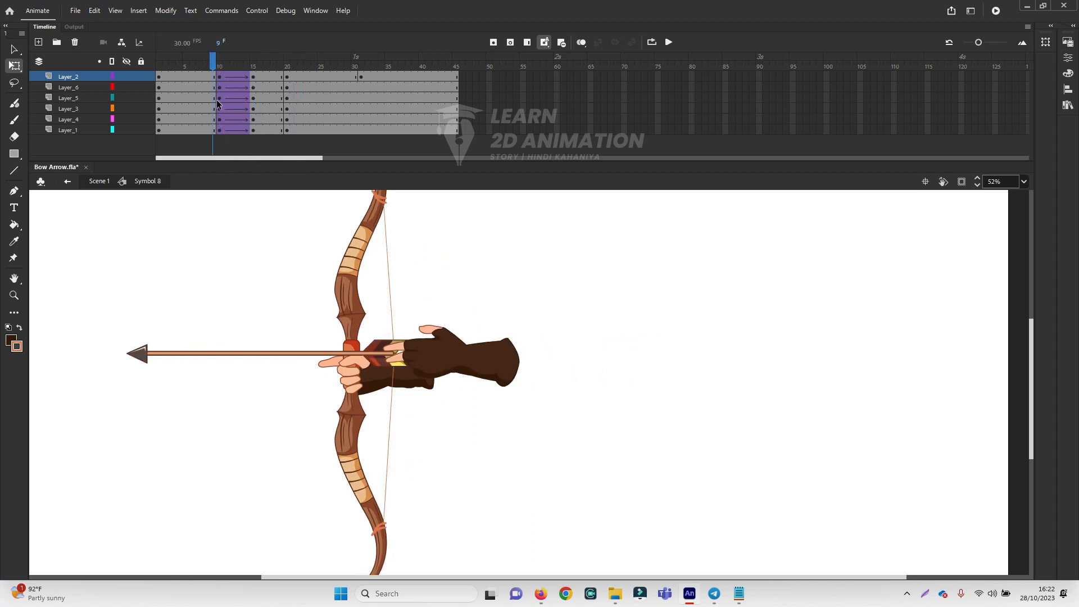
click(392, 281)
click(158, 109)
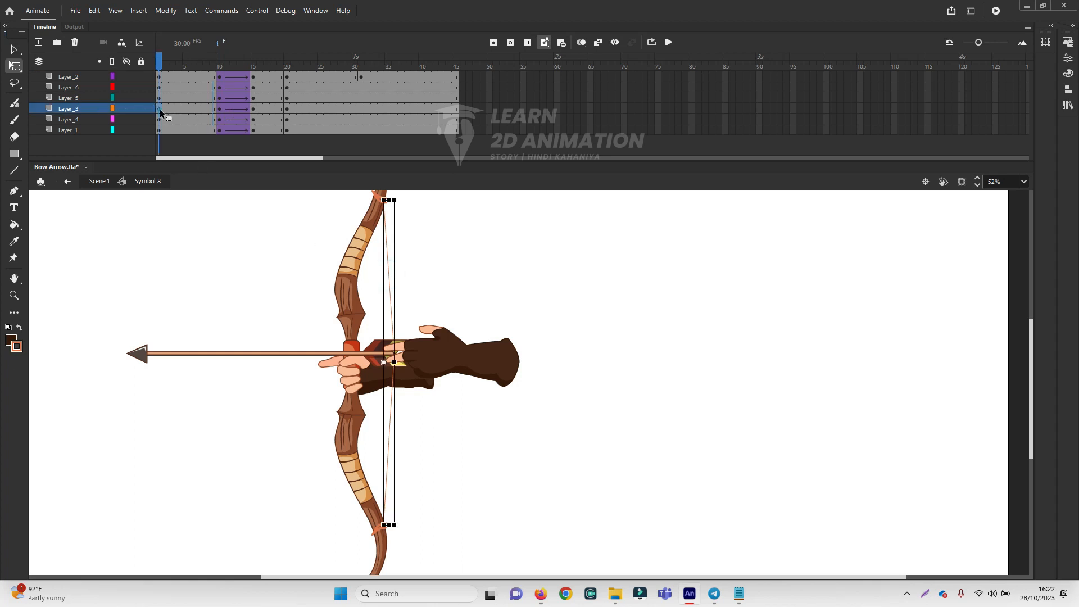
click(287, 109)
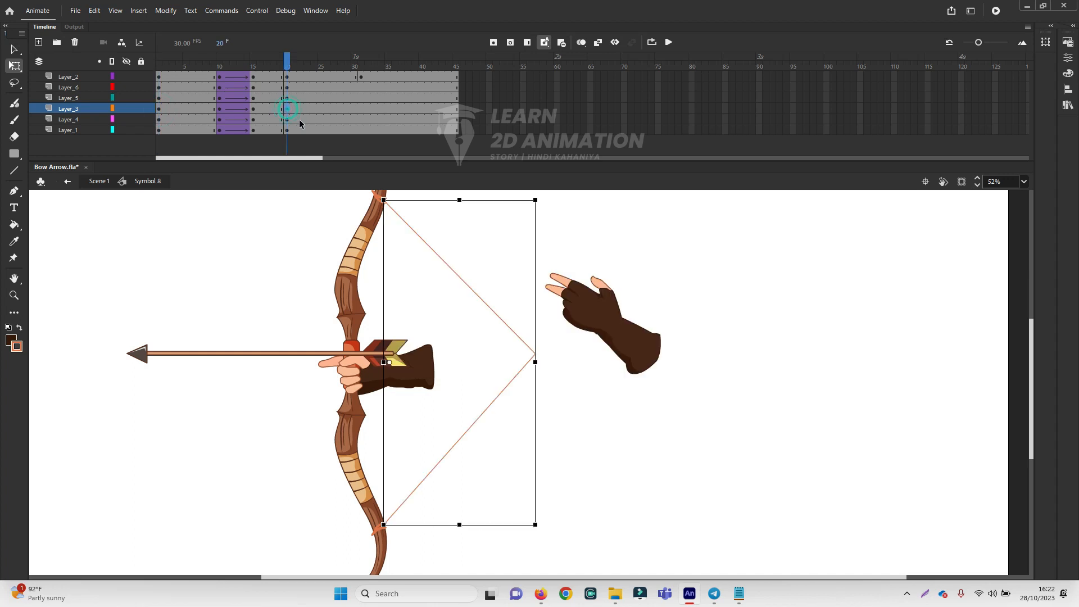
key(ctrl+v)
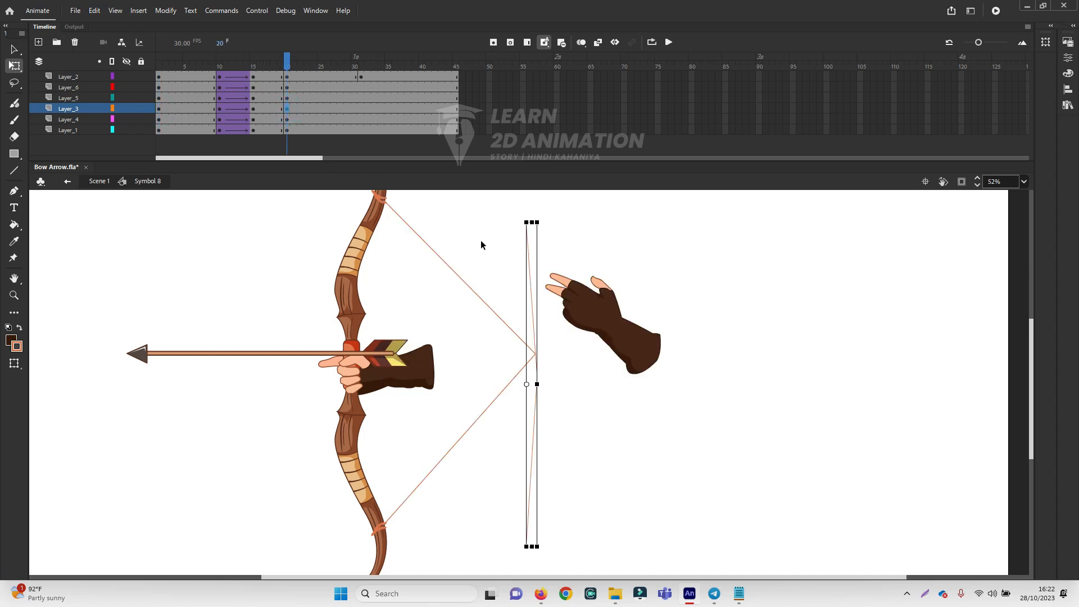
key(Delete)
key(ctrl+shift+v)
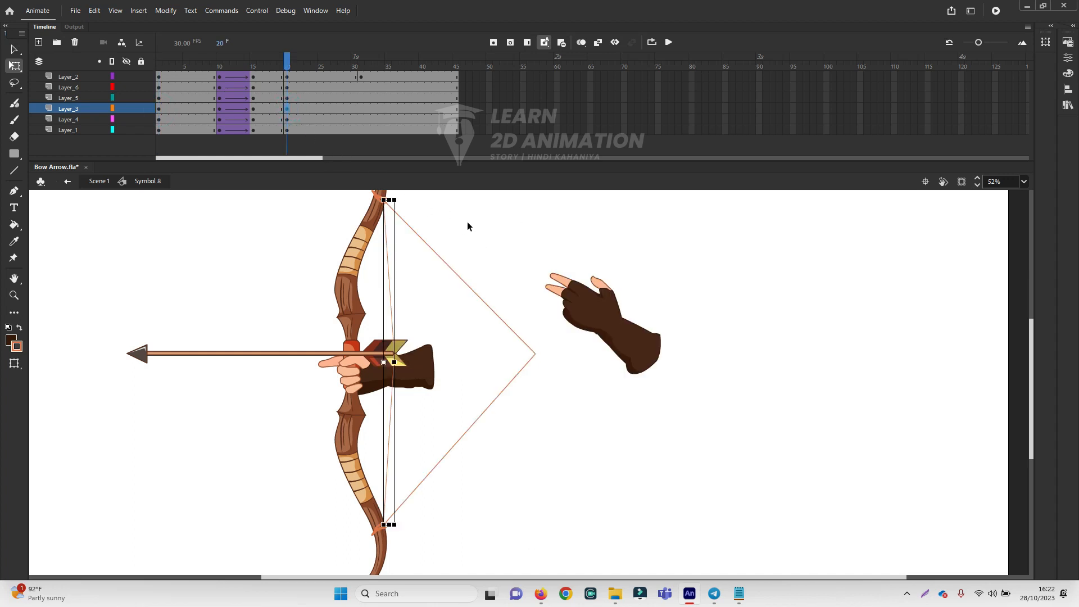
click(462, 282)
key(Delete)
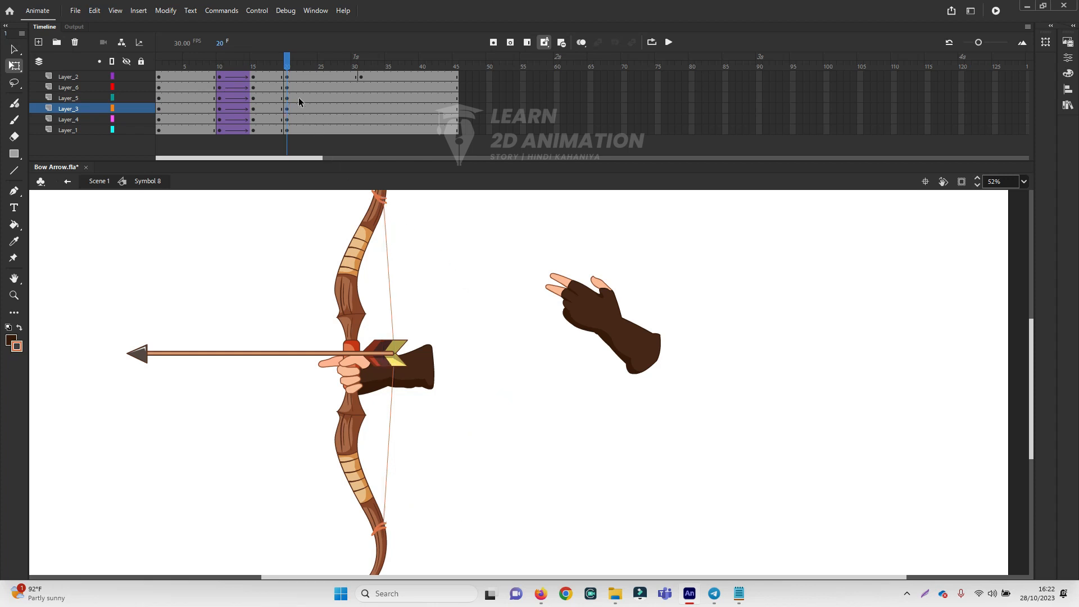
- Compare the bowstring on Layer_3 at frames 1 and 20 and review the motion between them
mouse_move(287, 65)
mouse_down()
mouse_move(209, 65)
mouse_move(288, 83)
mouse_move(257, 91)
mouse_move(297, 91)
mouse_move(260, 92)
mouse_move(293, 94)
mouse_move(267, 105)
mouse_move(306, 118)
mouse_move(236, 126)
mouse_up()
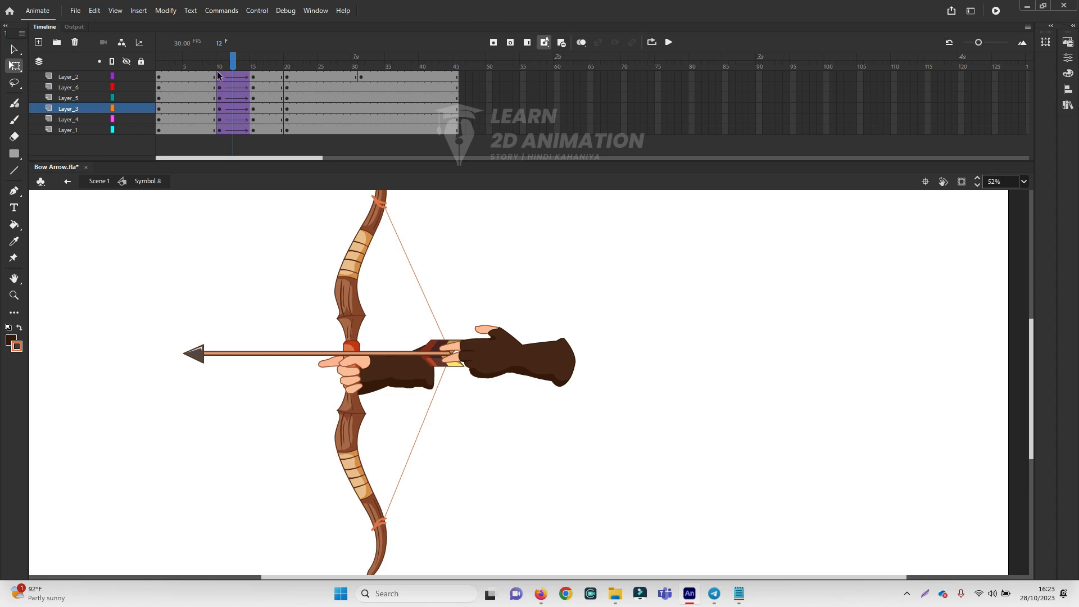
drag(228, 65, 192, 64)
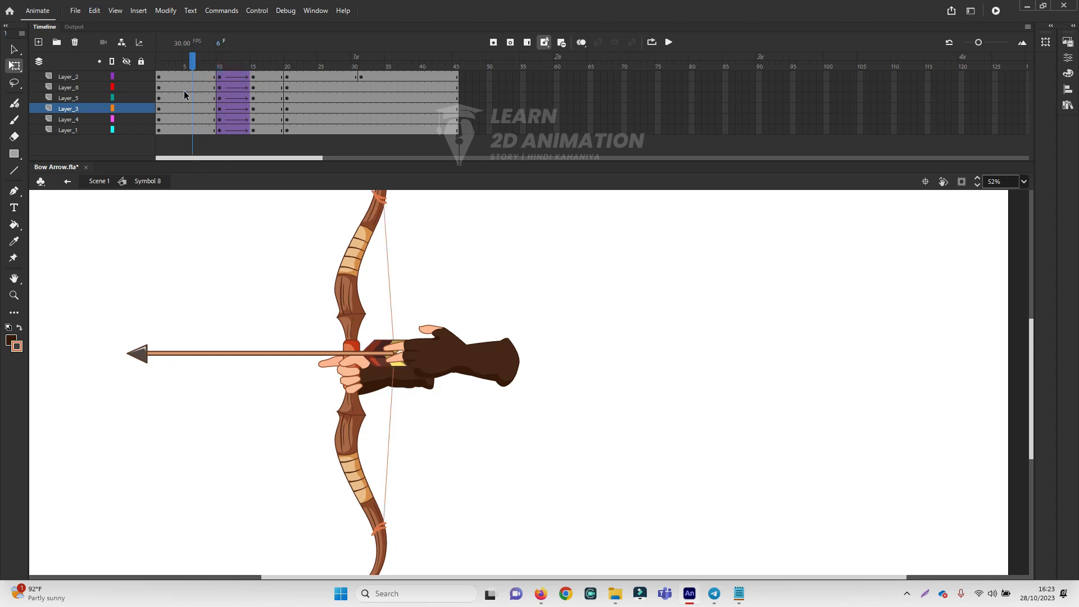
click(389, 283)
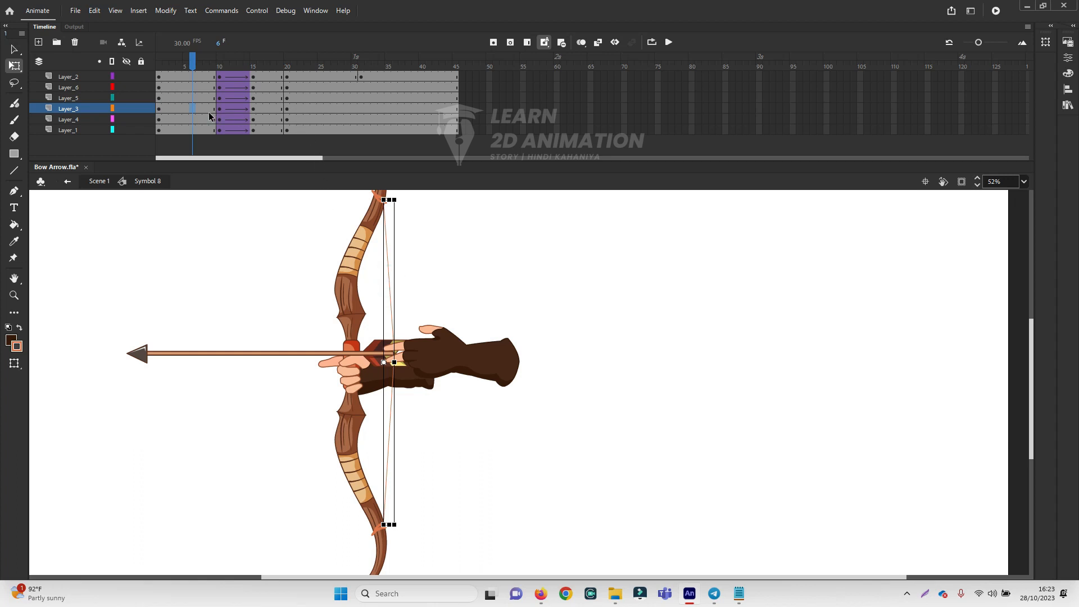
click(161, 110)
click(286, 111)
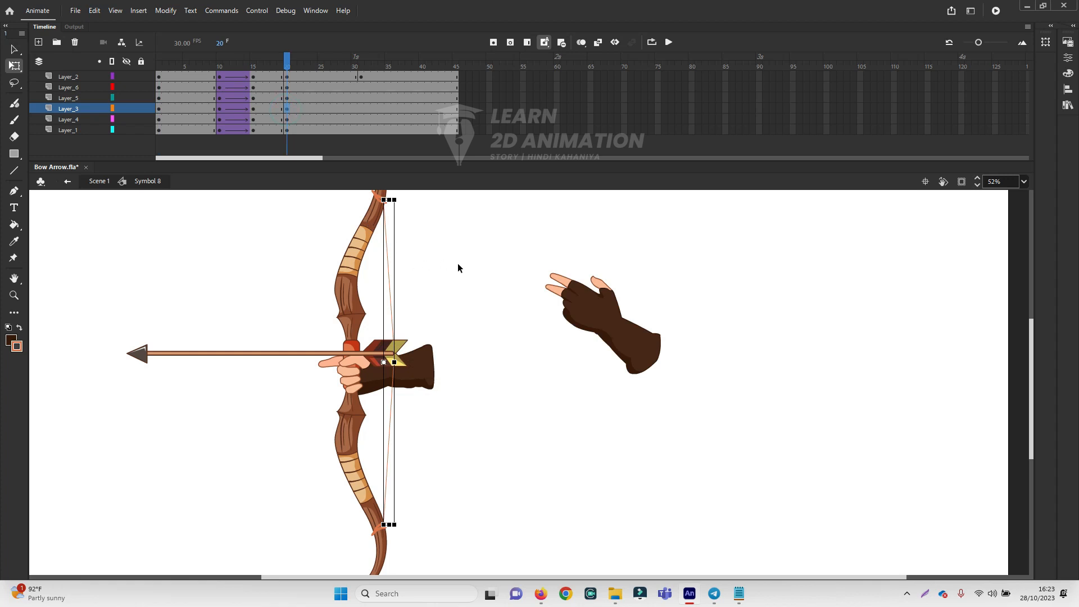
click(159, 110)
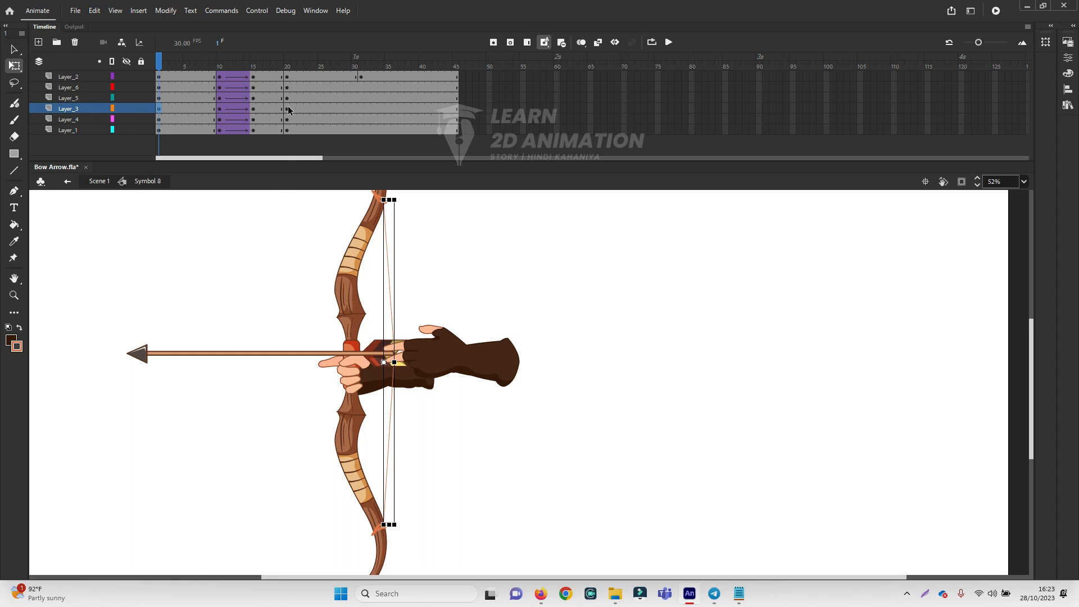
mouse_move(162, 69)
mouse_down()
mouse_move(288, 71)
mouse_move(165, 97)
mouse_move(236, 70)
mouse_move(286, 80)
mouse_up()
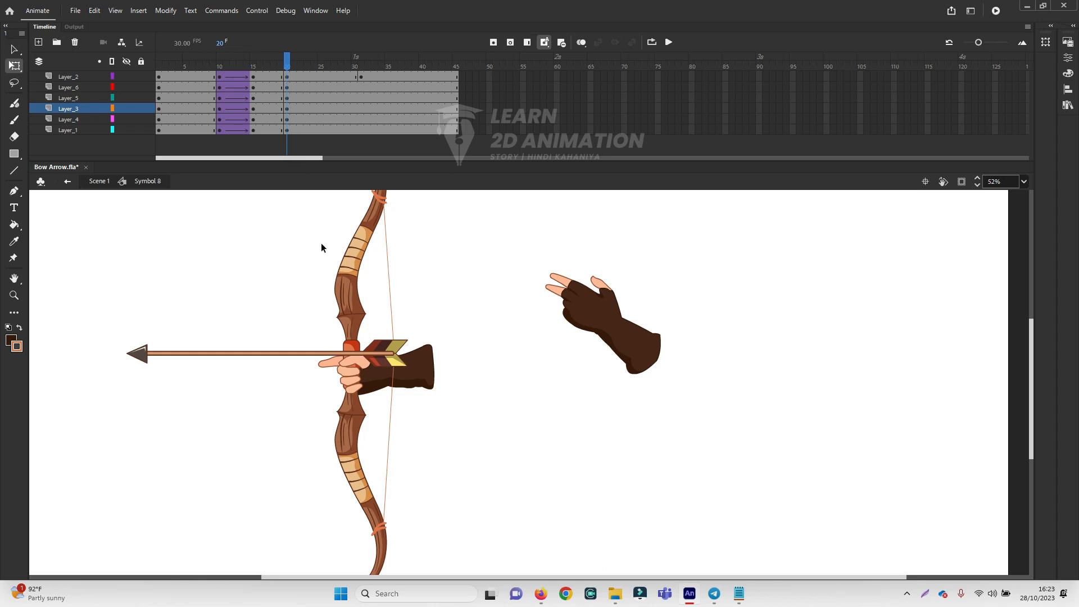
- Create a classic tween between frames 15 and 20 on all six layers
click(266, 66)
click(267, 77)
click(270, 130)
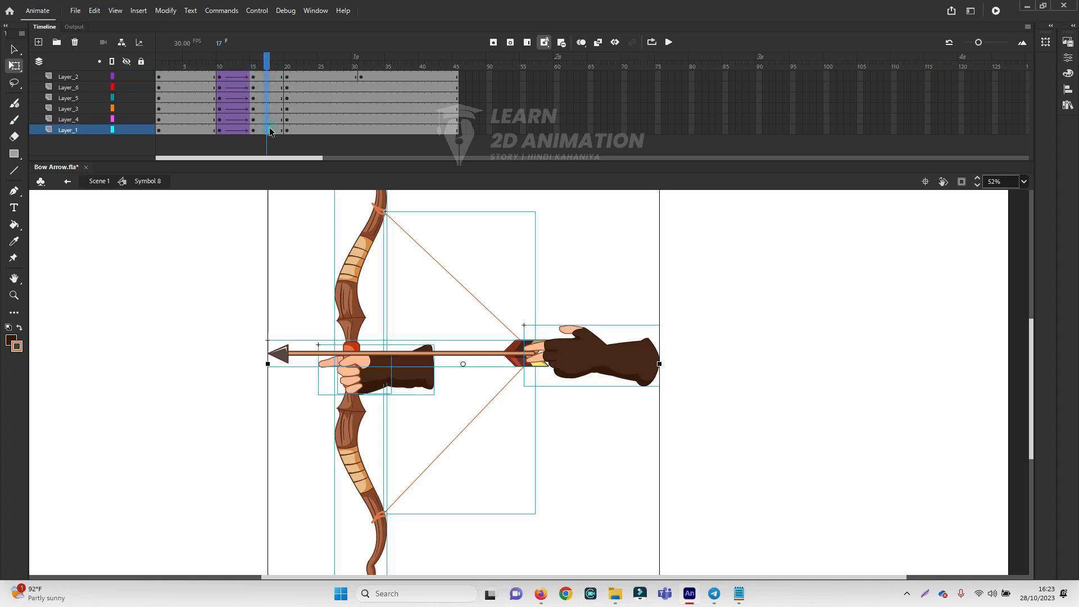
right_click(270, 130)
click(271, 76)
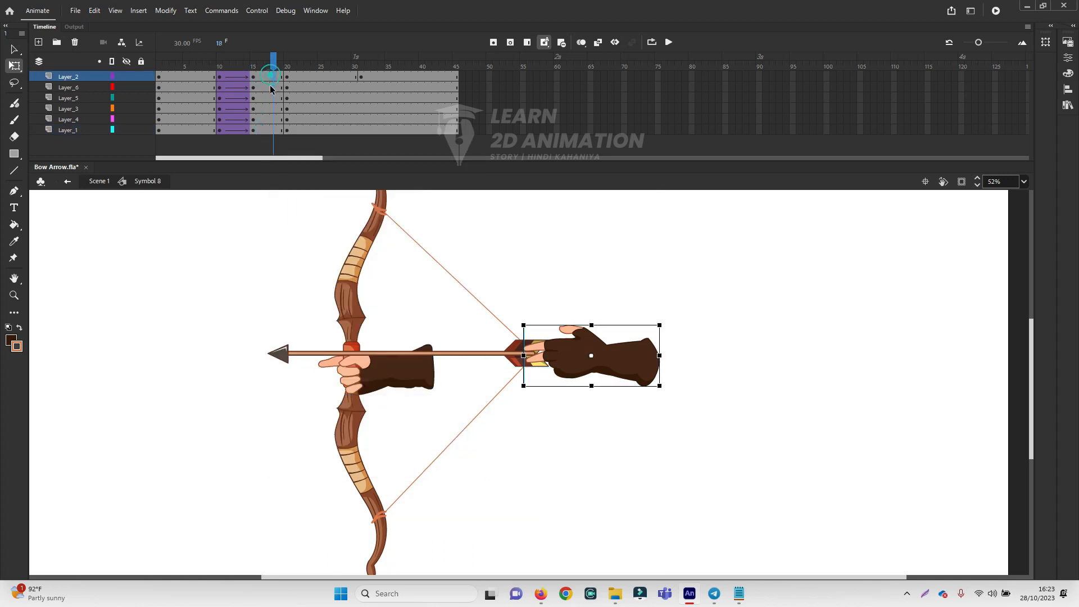
shift+click(269, 130)
right_click(269, 130)
click(335, 138)
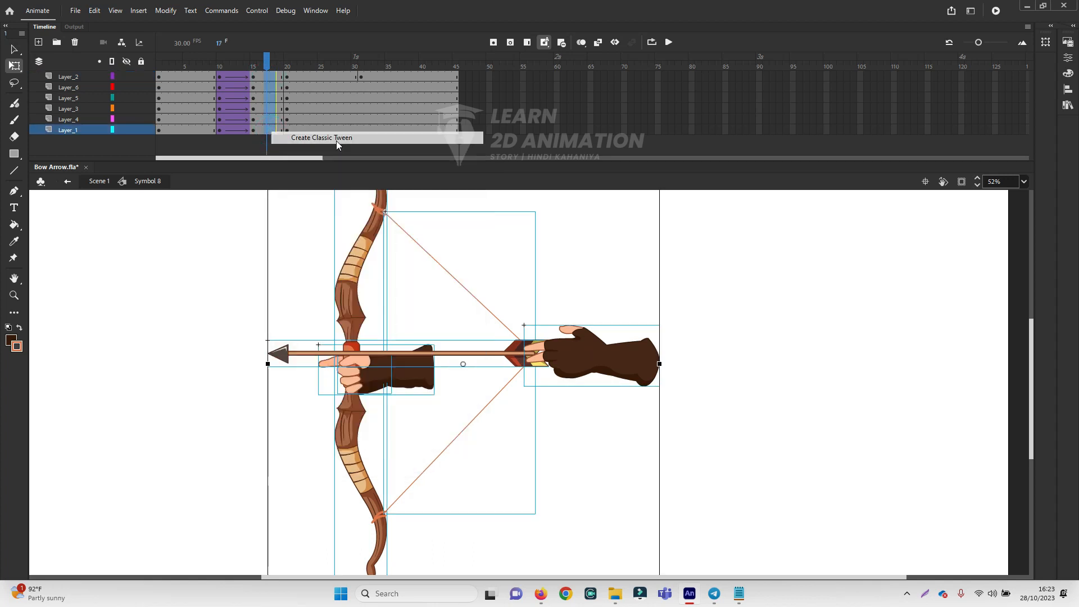
- Set the classic ease to 100 for the tweens between frames 10 and 15 on all six layers
drag(268, 65, 233, 65)
click(232, 72)
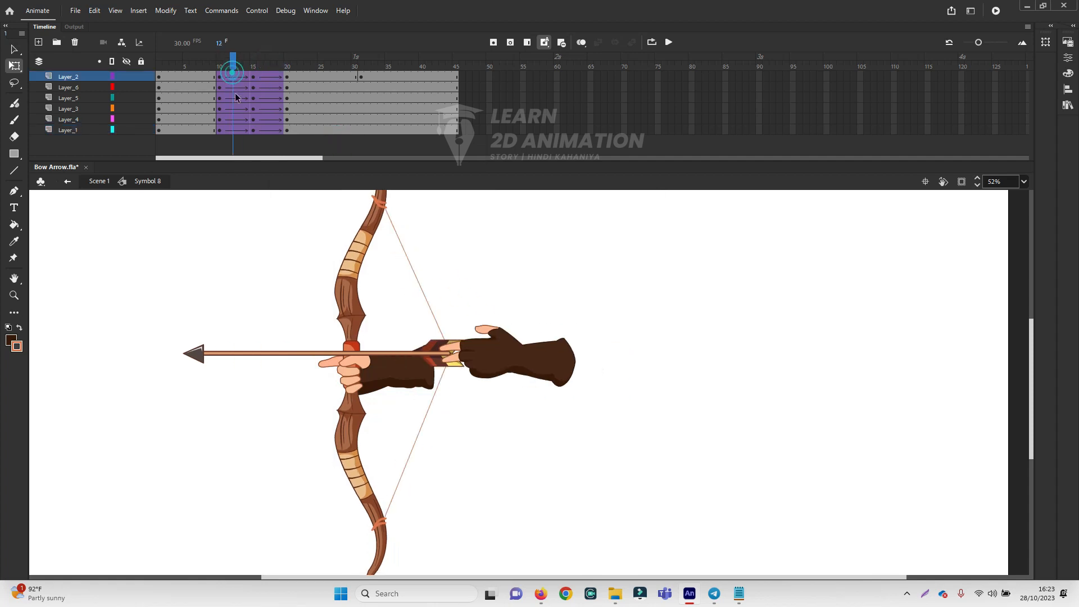
shift+click(238, 131)
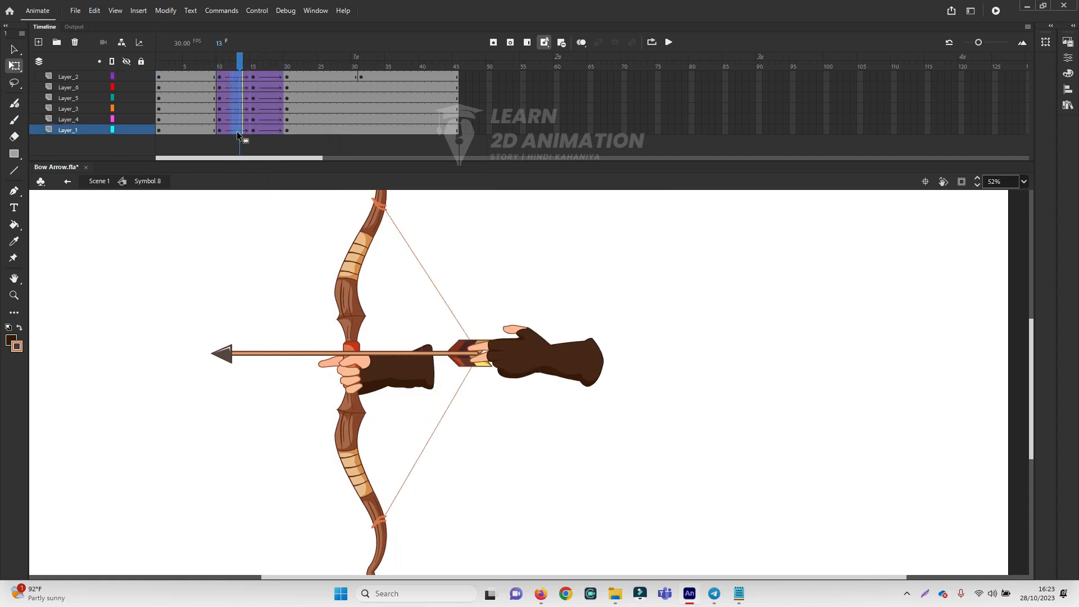
click(1066, 59)
click(1026, 182)
text(100)
key(Return)
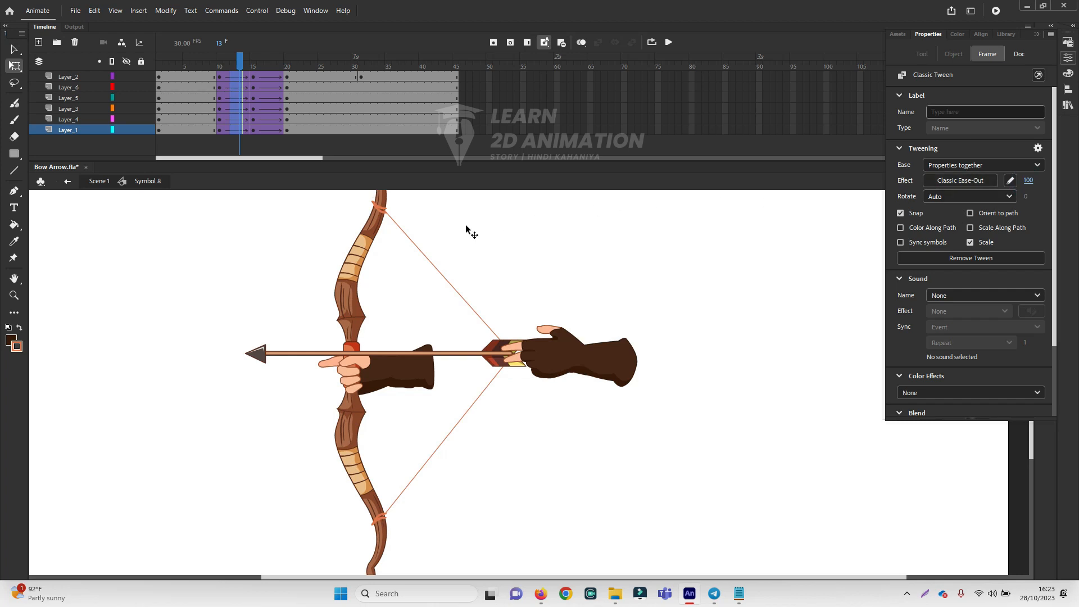
- Set the classic ease to -100 for the tweens between frames 15 and 20 on all six layers
click(241, 67)
drag(241, 67, 267, 71)
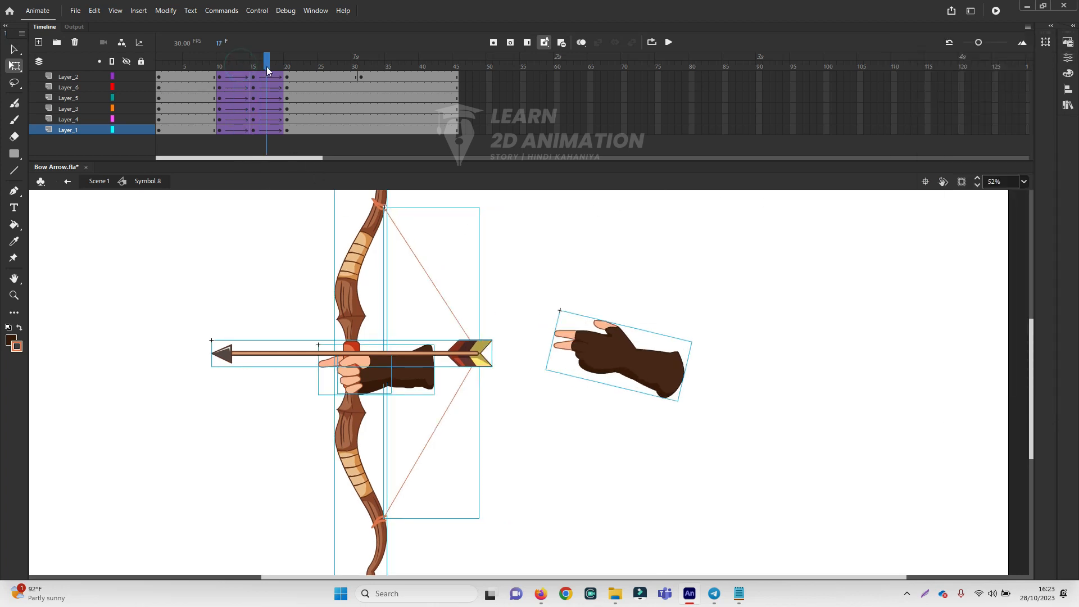
click(270, 80)
click(274, 131)
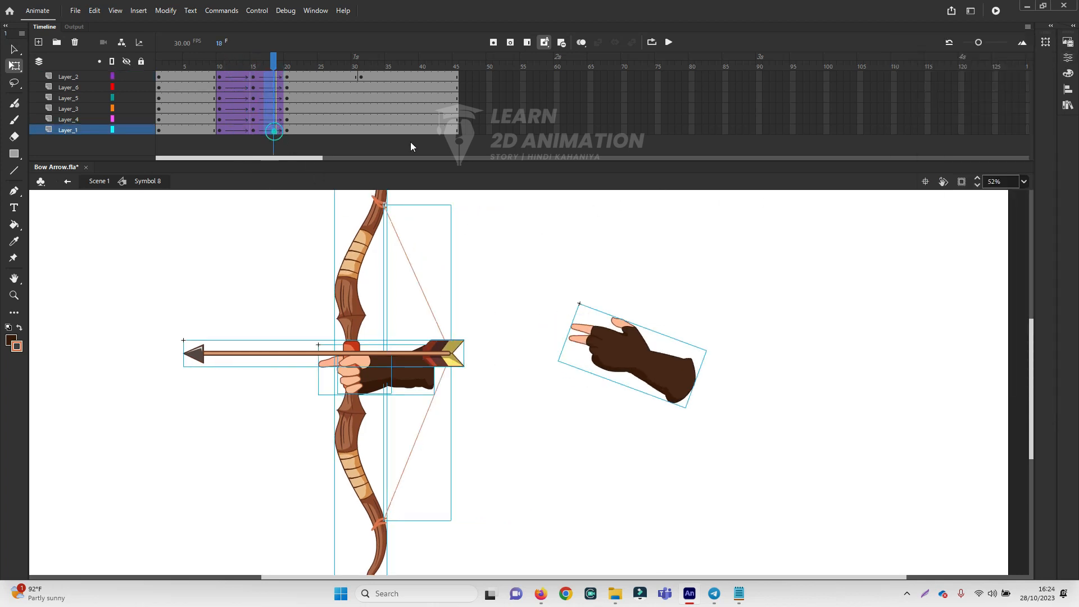
click(1067, 58)
click(1029, 180)
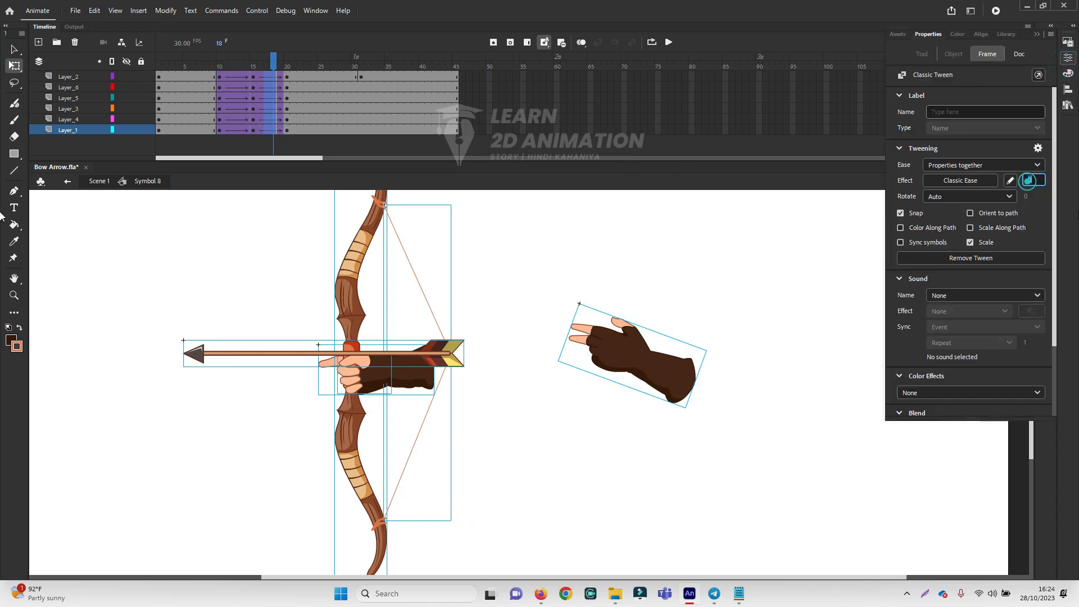
text(-100)
key(Return)
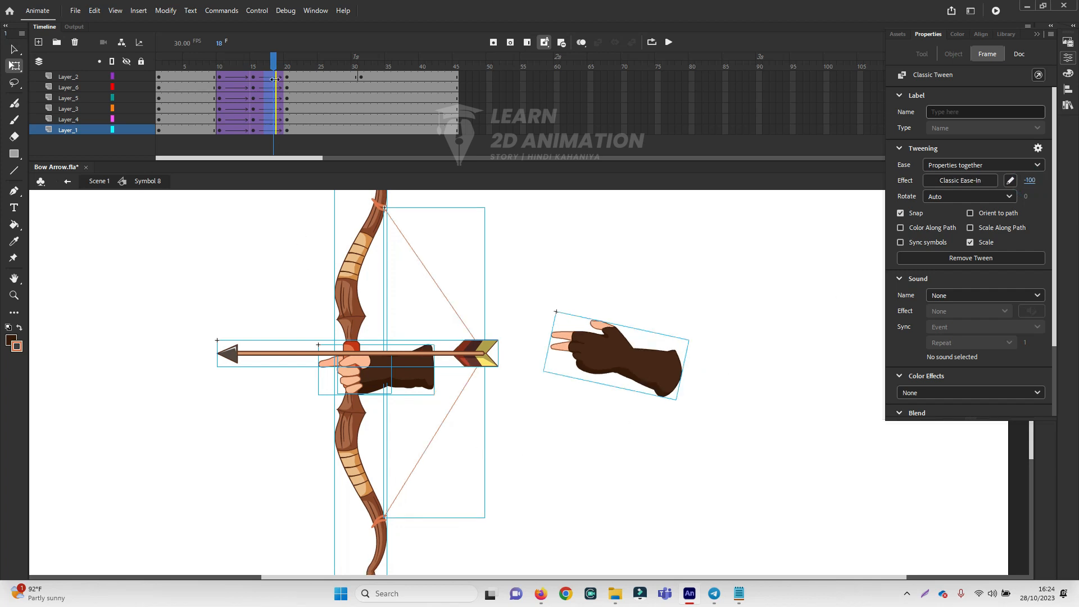
- Review the eased release motion between frames 15 and 20
mouse_move(273, 63)
mouse_down()
mouse_move(228, 76)
mouse_move(267, 77)
mouse_move(207, 90)
mouse_move(251, 97)
mouse_up()
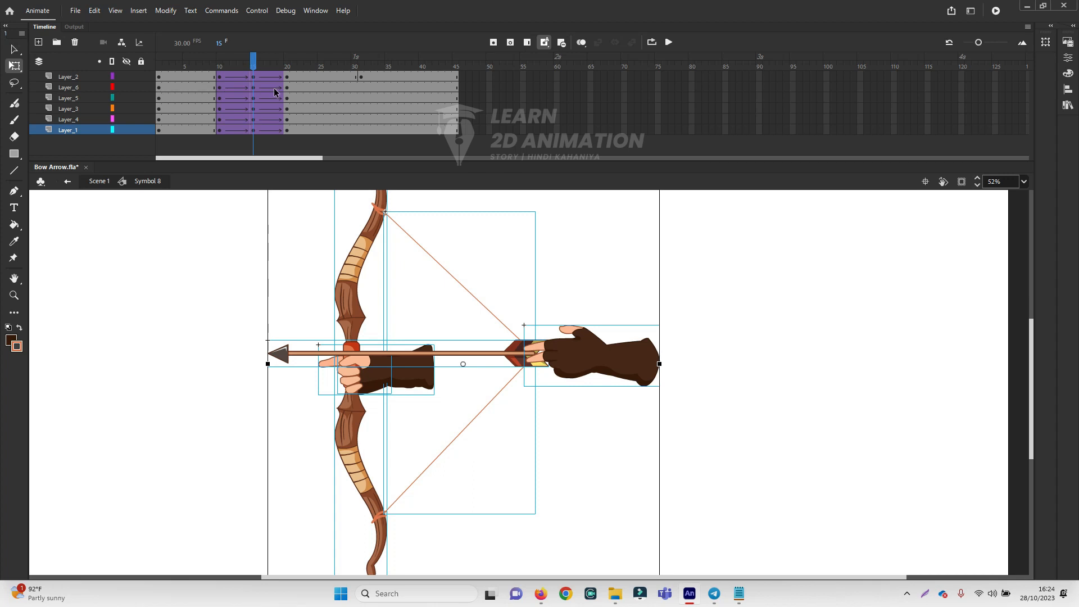
mouse_move(253, 59)
mouse_down()
mouse_move(222, 72)
mouse_move(252, 73)
mouse_move(206, 76)
mouse_move(288, 84)
mouse_up()
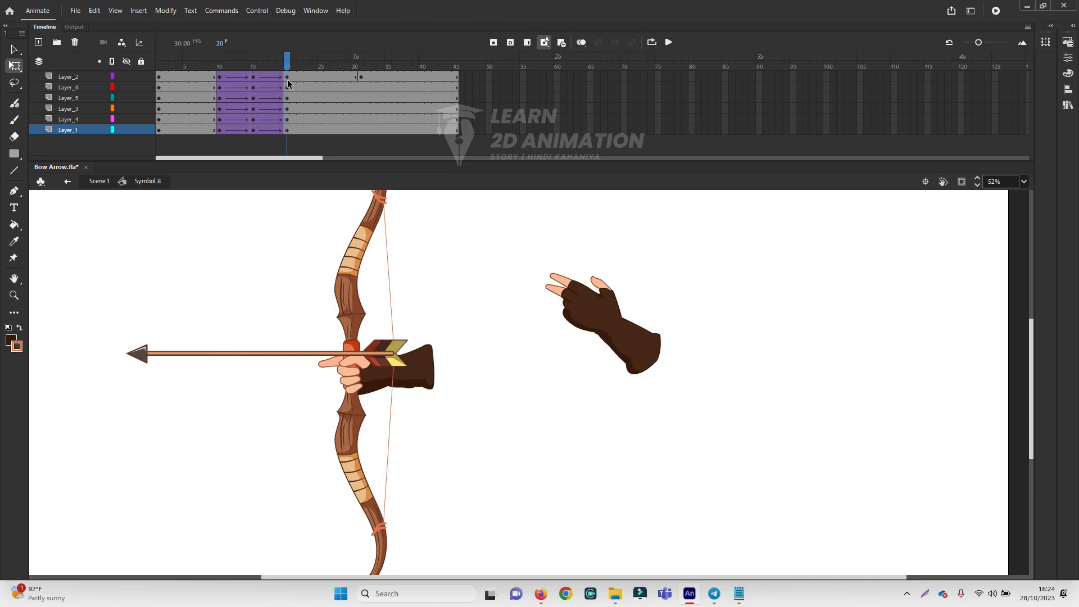
mouse_move(288, 73)
mouse_down()
mouse_move(235, 83)
mouse_move(290, 82)
mouse_move(228, 84)
mouse_move(286, 87)
mouse_up()
- Insert keyframes at frame 22 on all six layers
ctrl+alt+click(419, 286)
drag(540, 305, 450, 241)
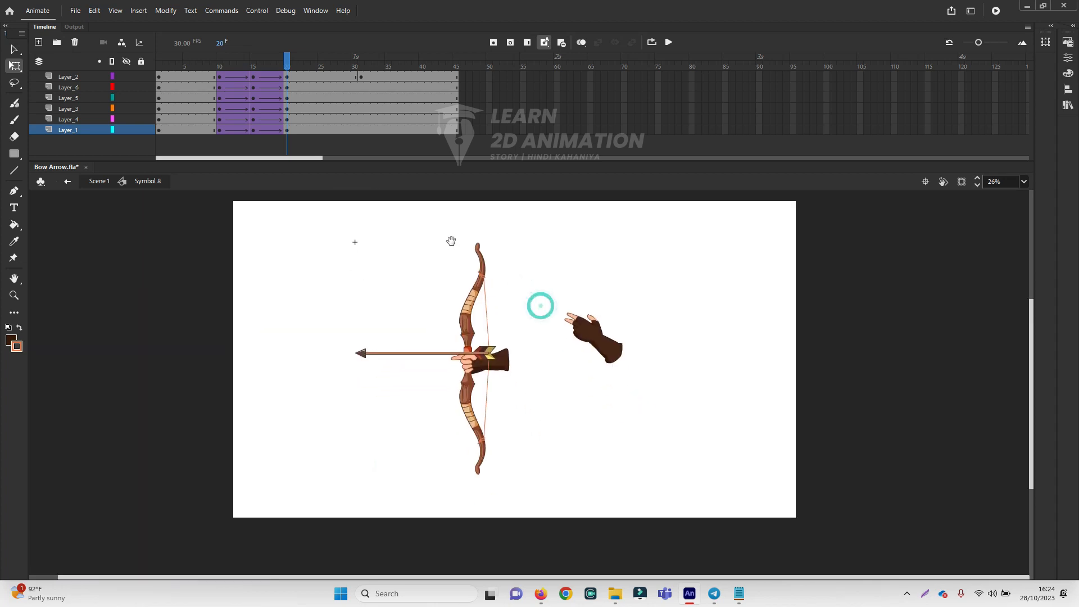
click(493, 370)
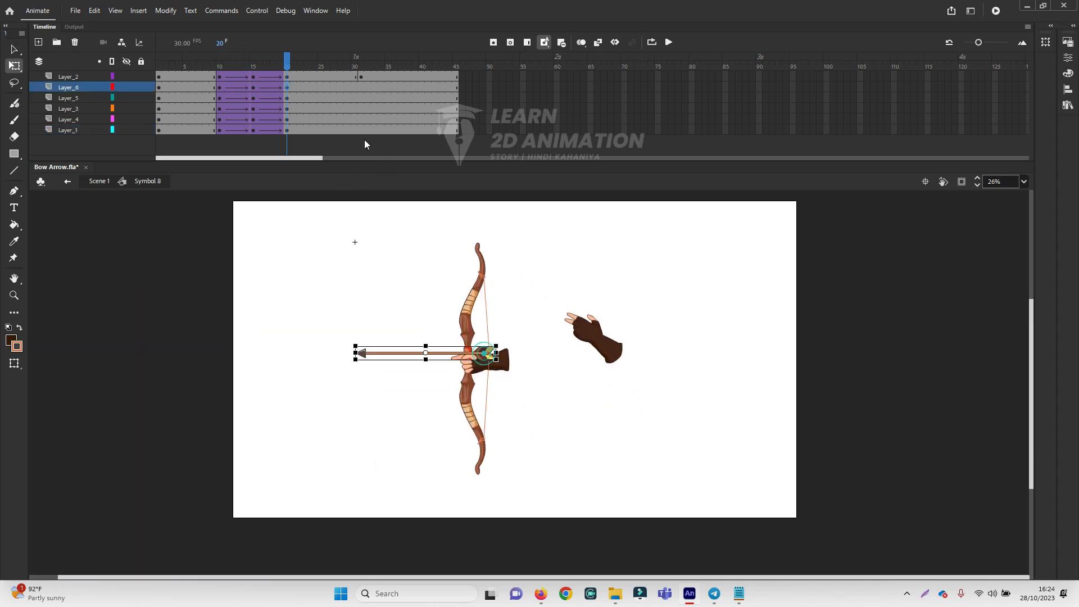
click(293, 70)
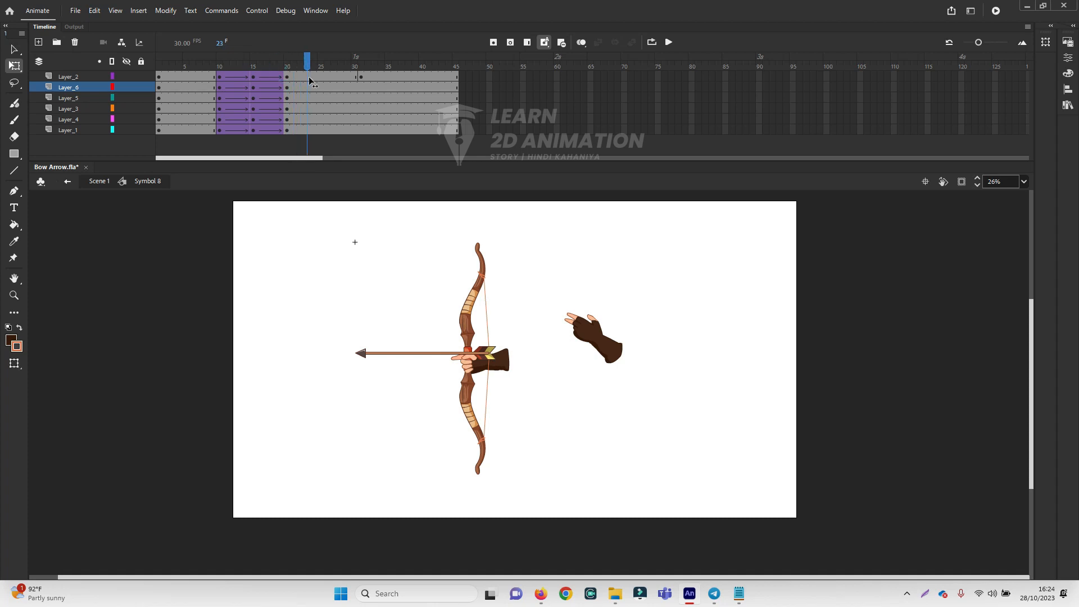
drag(307, 68, 300, 130)
key(F6)
- Create a classic tween between frames 20 and 22 on all six layers
drag(295, 81, 293, 130)
right_click(293, 130)
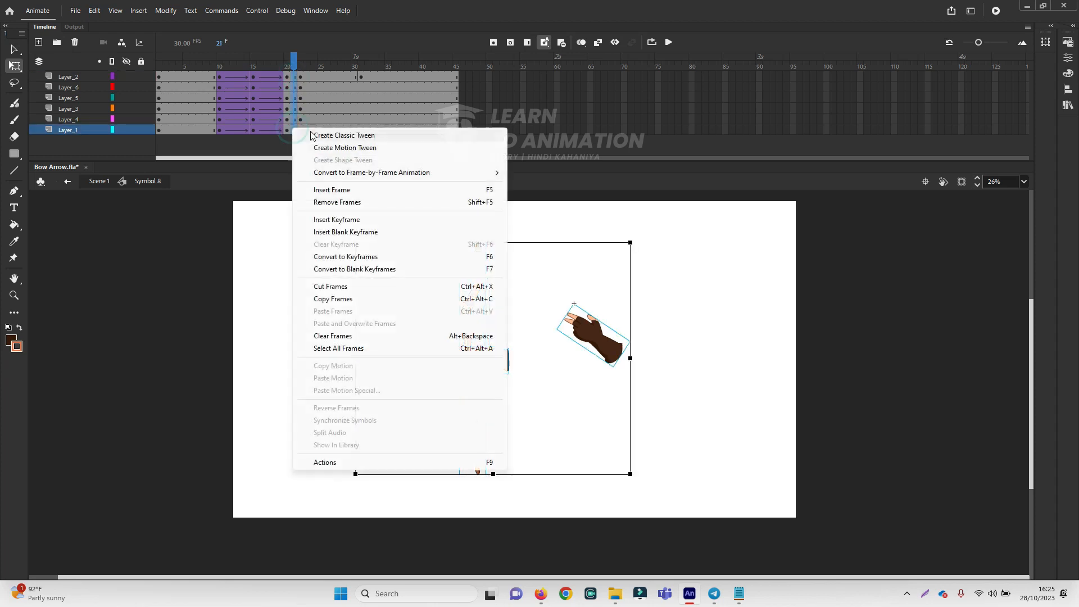
click(339, 135)
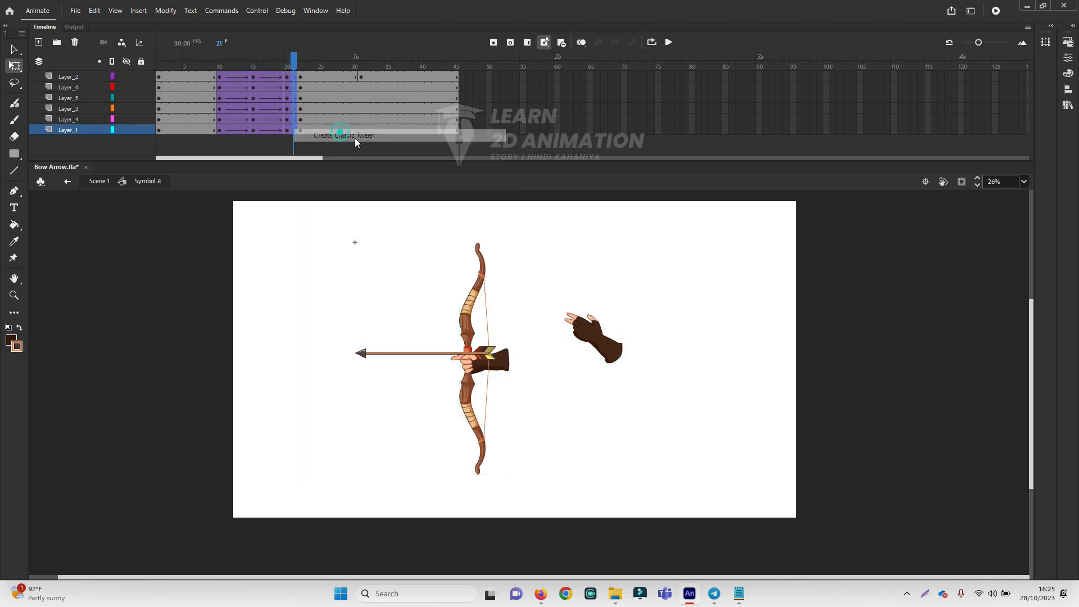
click(357, 217)
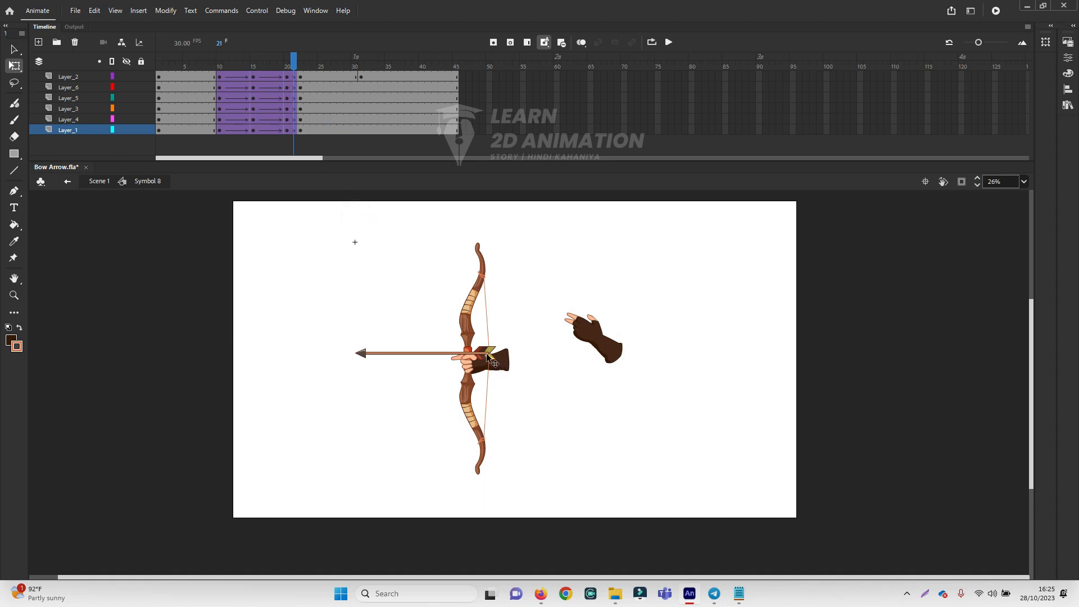
- Move the arrow straight ahead at frame 22 so its feathered end clears the front of the bow
click(300, 66)
click(485, 357)
click(484, 357)
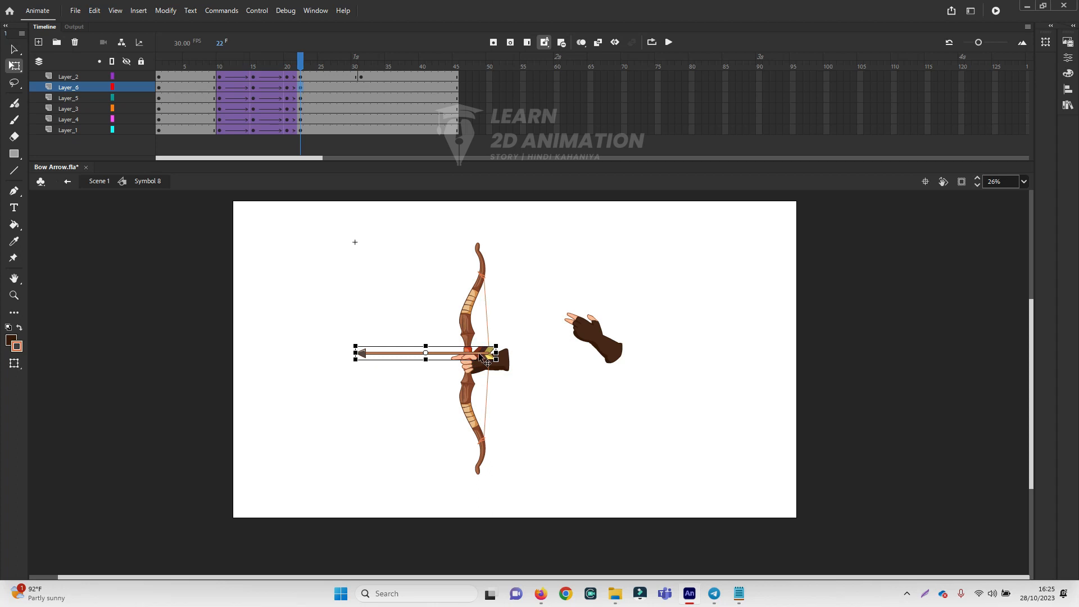
drag(478, 352, 360, 357)
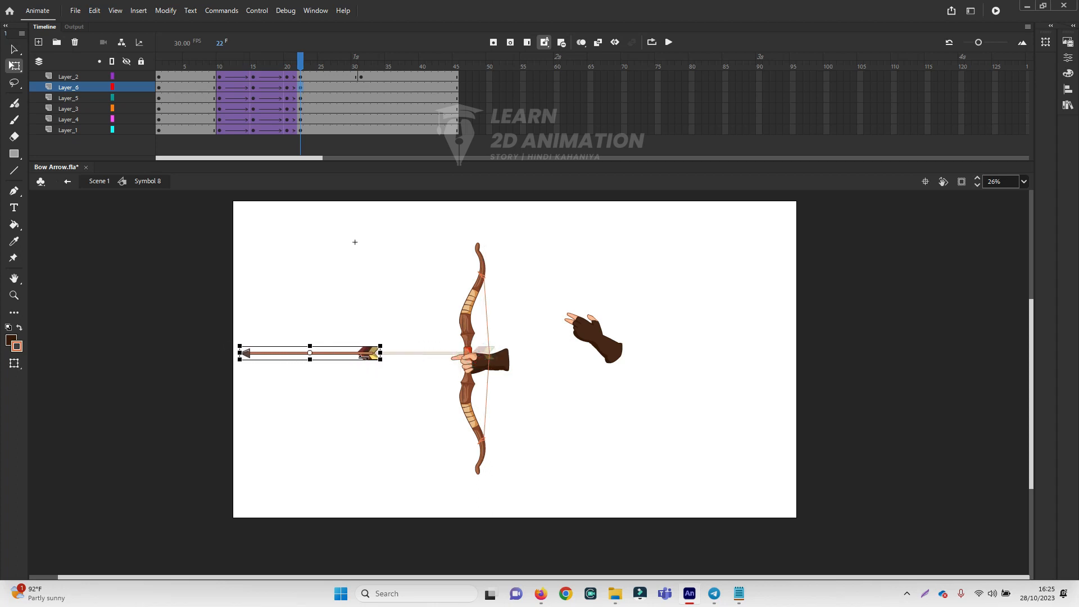
mouse_move(303, 63)
mouse_down()
mouse_move(198, 79)
mouse_move(318, 97)
mouse_move(244, 104)
mouse_move(314, 120)
mouse_move(250, 129)
mouse_move(321, 136)
mouse_move(248, 137)
mouse_move(300, 140)
mouse_up()
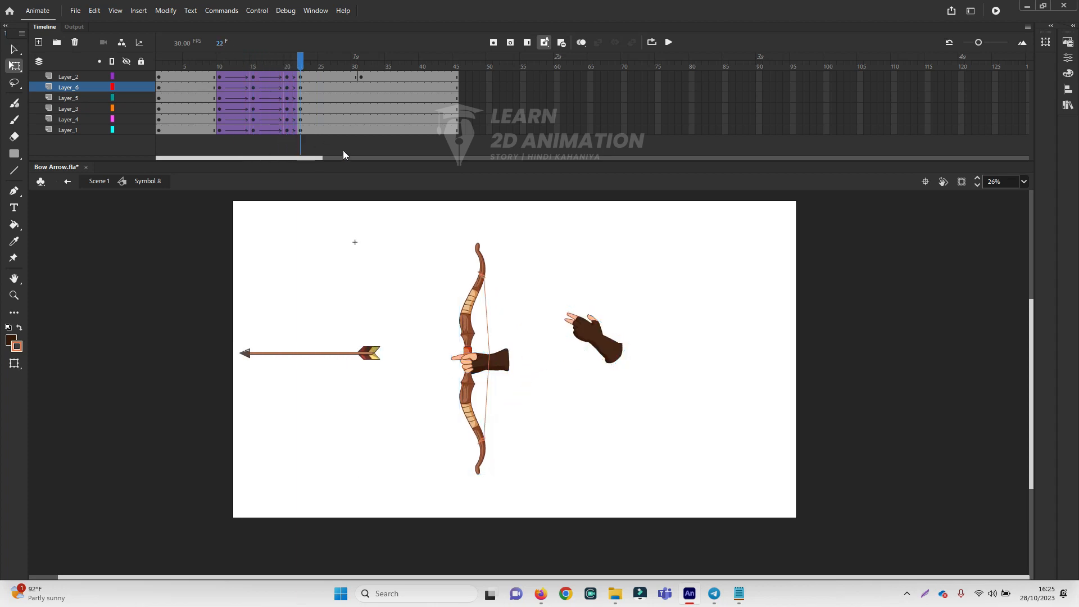
- Lock every layer except Layer_3, which holds the bowstring
click(487, 320)
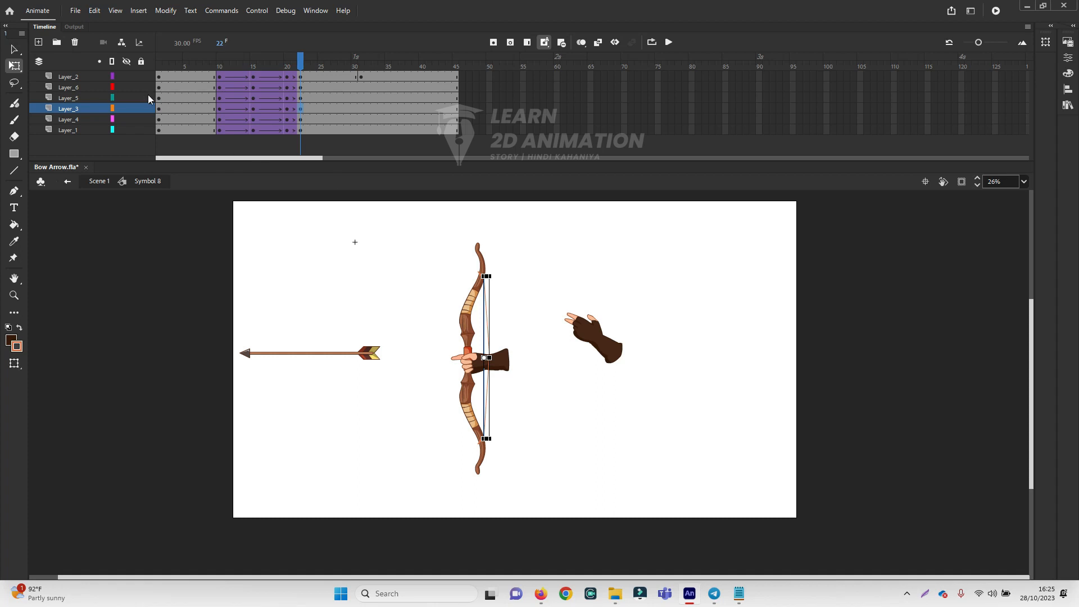
click(141, 119)
click(141, 97)
click(141, 86)
click(141, 76)
click(562, 284)
drag(436, 261, 481, 403)
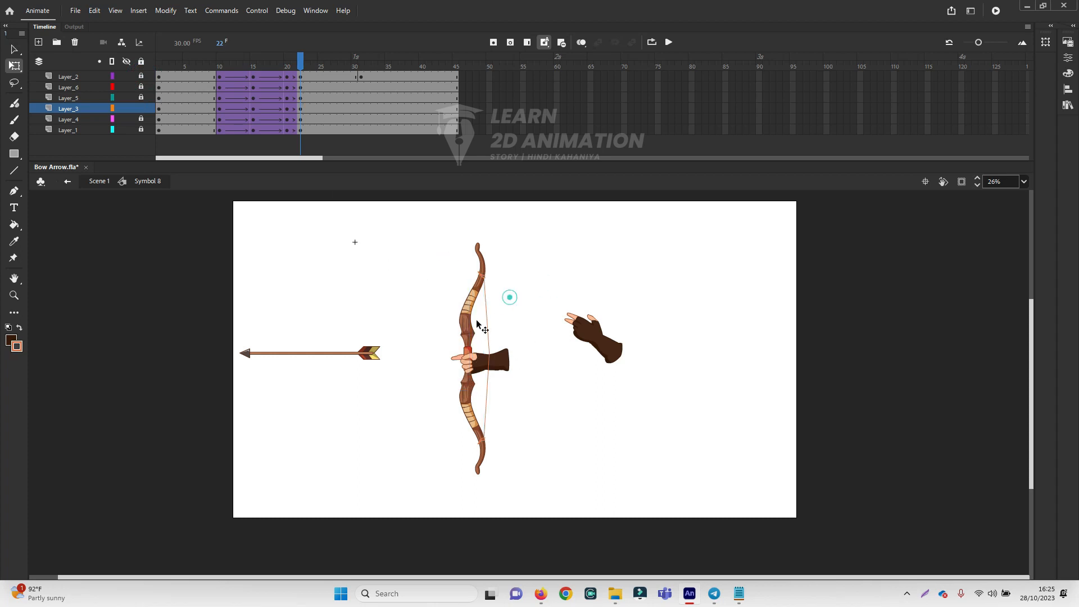
click(462, 312)
drag(530, 275, 721, 420)
drag(599, 253, 591, 444)
drag(429, 253, 479, 449)
click(488, 334)
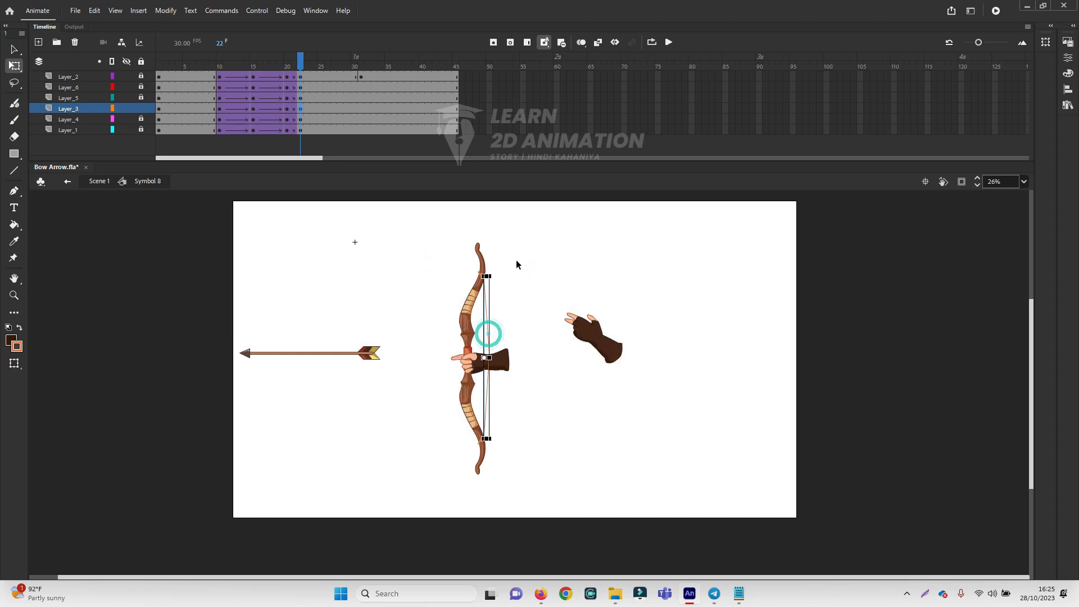
scroll(537, 304, up, 1)
drag(513, 306, 498, 277)
click(497, 277)
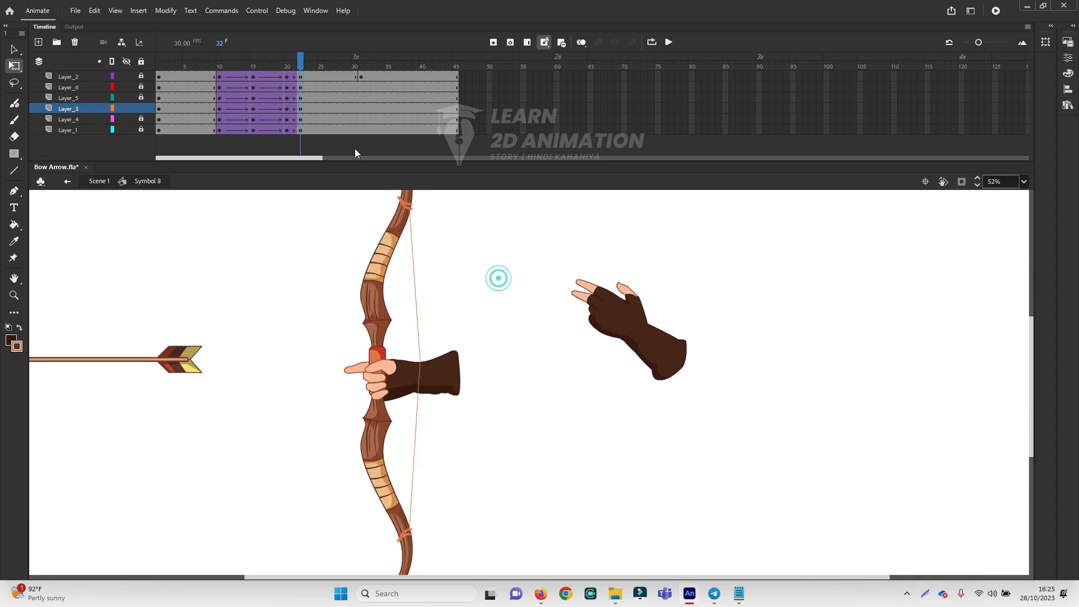
click(313, 110)
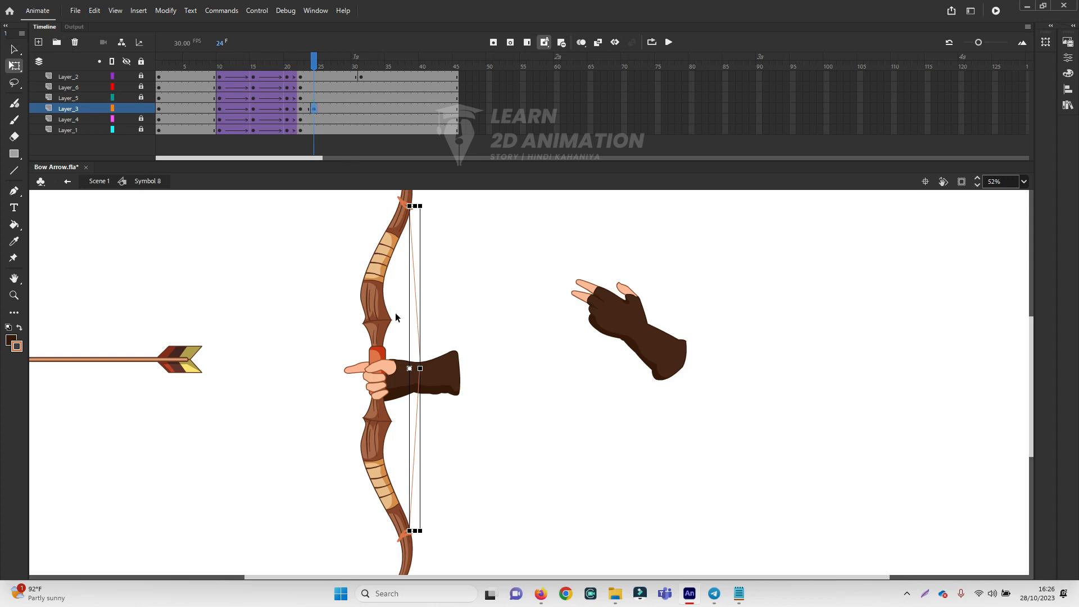
ctrl+click(419, 340)
drag(504, 374, 432, 363)
drag(314, 58, 300, 68)
click(304, 109)
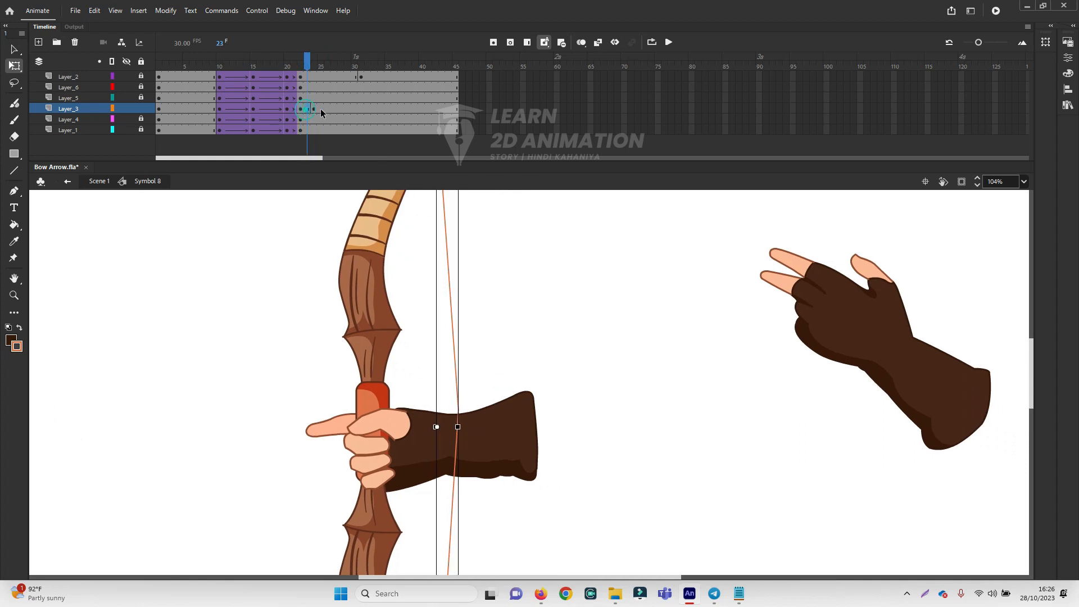
click(314, 109)
drag(314, 66, 305, 74)
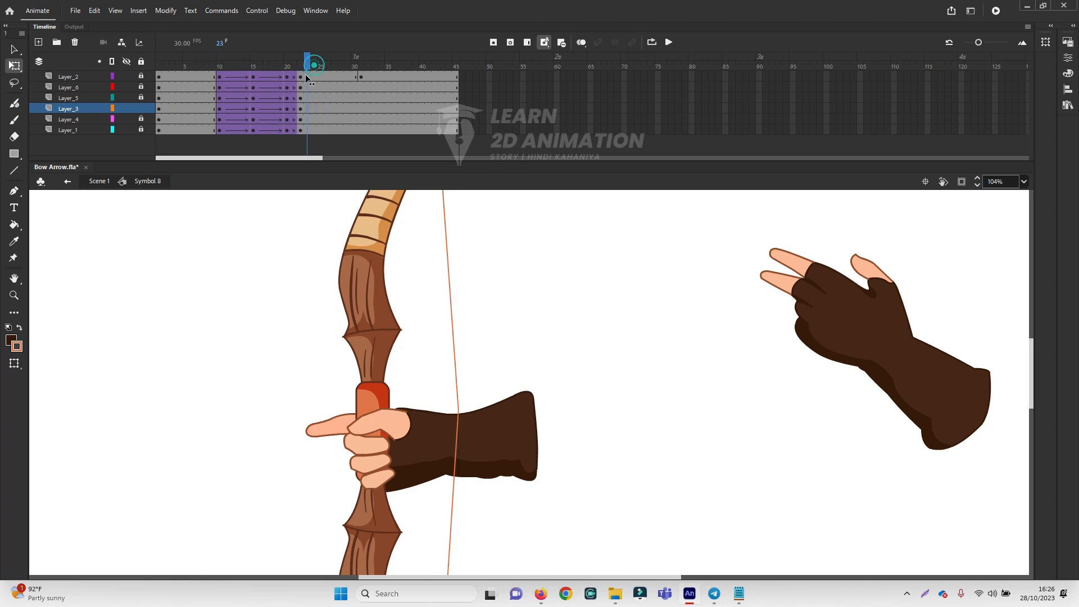
- Insert a keyframe at frame 23 on Layer_3 and break apart the bowstring into an editable shape
click(304, 107)
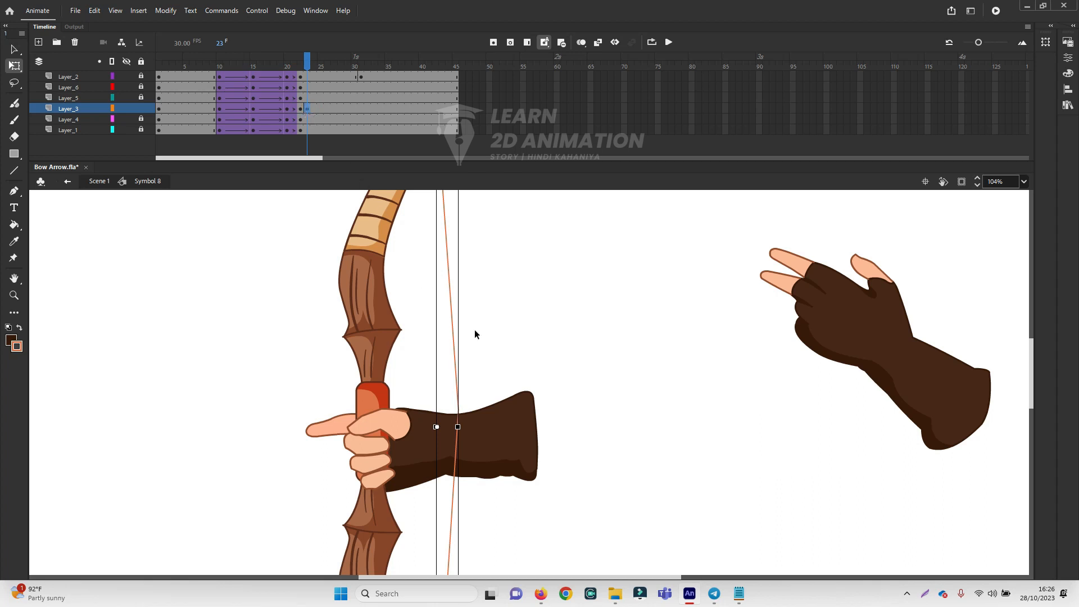
key(ctrl+b)
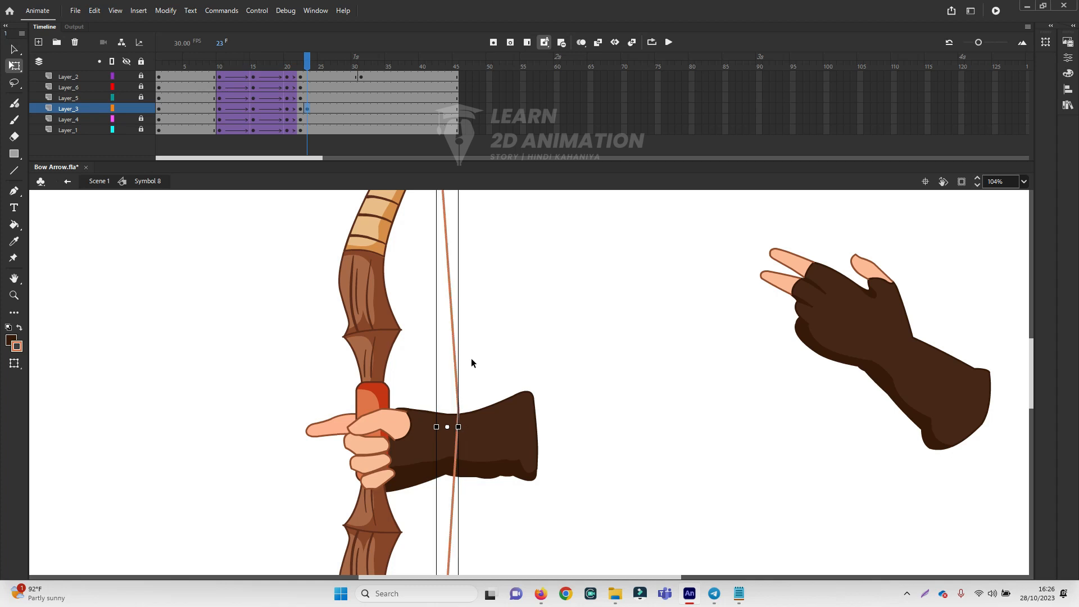
click(477, 330)
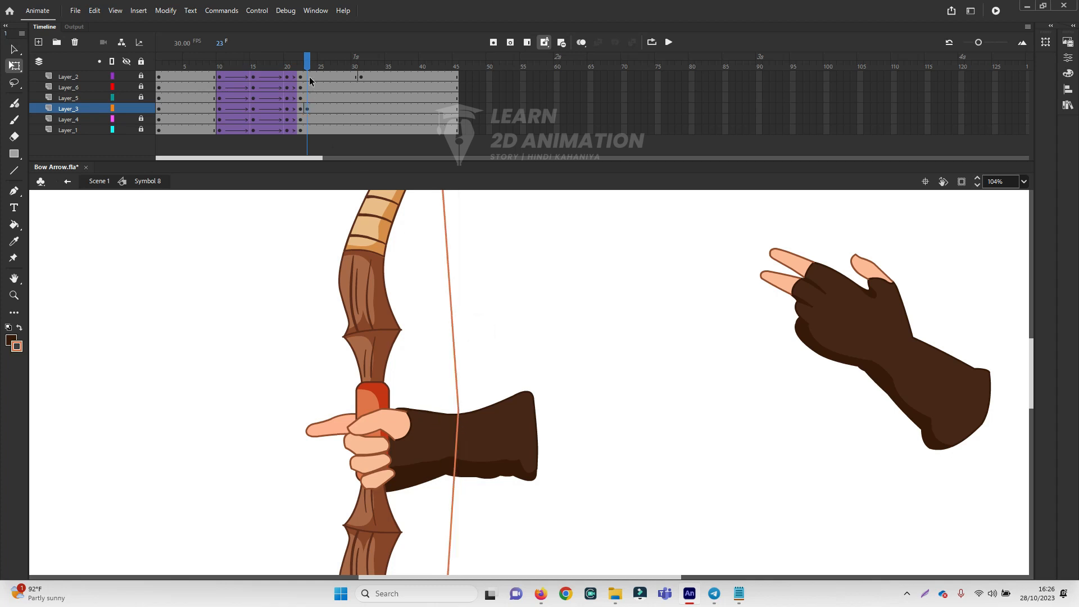
- Delete the lower half of the string at frame 23 and stretch the upper half to the bow's lower tie as one line
mouse_move(308, 67)
mouse_down()
mouse_move(284, 67)
mouse_move(320, 67)
mouse_move(294, 78)
mouse_move(307, 79)
mouse_up()
click(465, 317)
drag(458, 411, 458, 410)
click(458, 416)
key(Delete)
drag(460, 448, 487, 337)
ctrl+shift+click(499, 392)
drag(503, 419, 429, 257)
drag(482, 292, 473, 457)
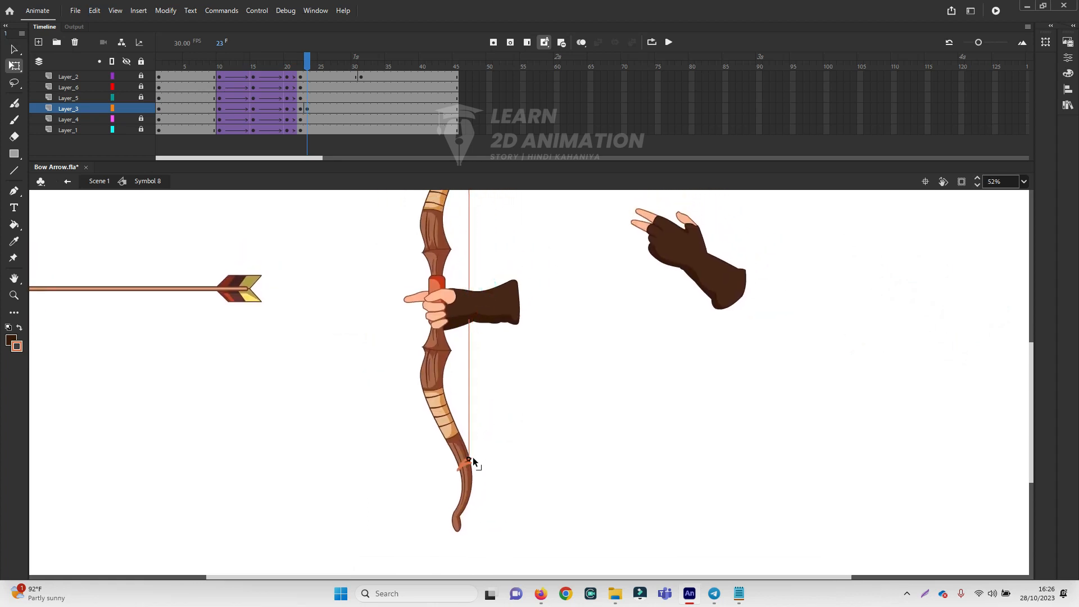
drag(488, 308, 472, 342)
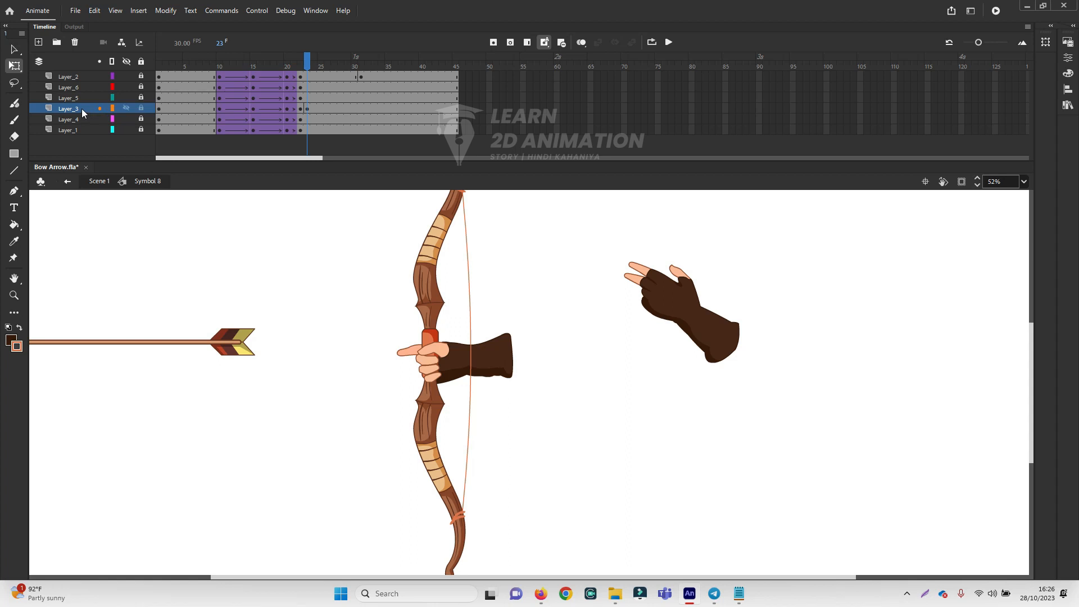
- Move Layer_3 directly below Layer_2 and bend the bowstring slightly toward the bow at frame 23
drag(89, 114, 86, 88)
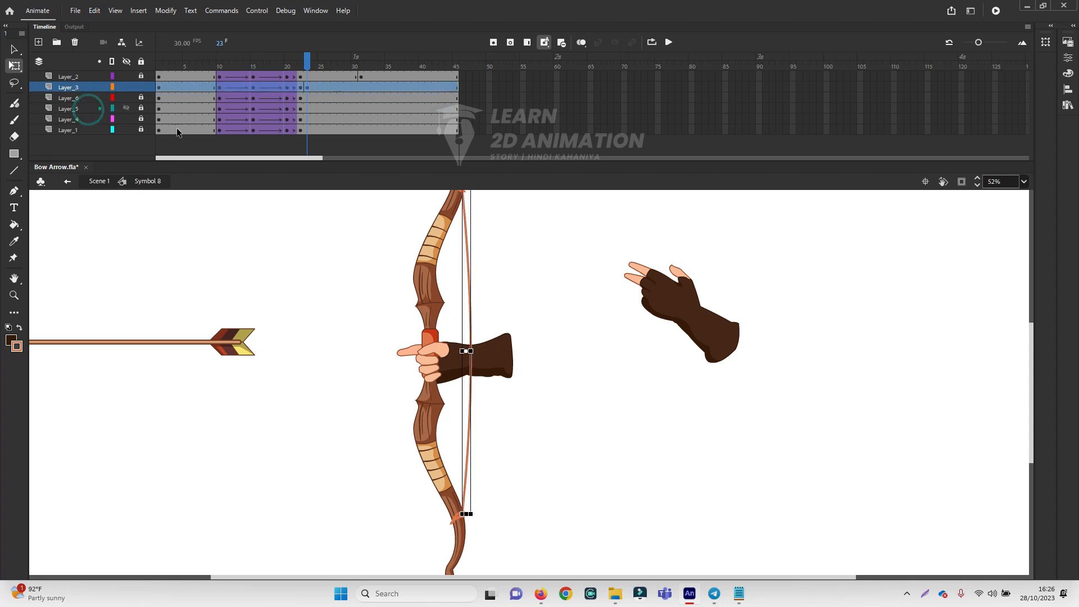
click(520, 429)
mouse_move(306, 76)
mouse_down()
mouse_move(287, 76)
mouse_move(308, 81)
mouse_up()
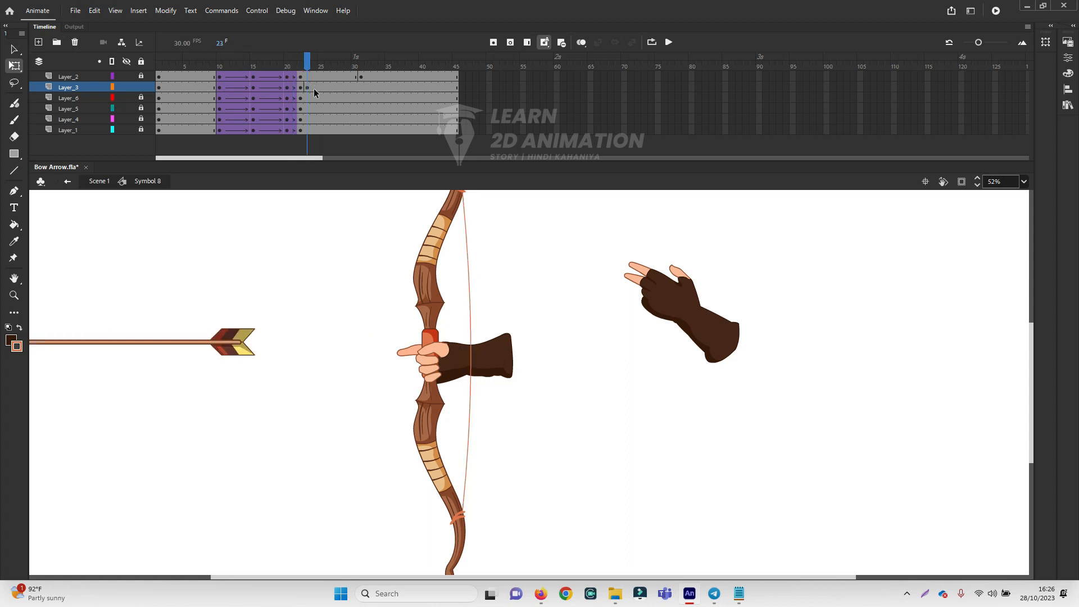
mouse_move(308, 73)
mouse_down()
mouse_move(321, 78)
mouse_move(307, 71)
mouse_up()
drag(471, 338, 460, 337)
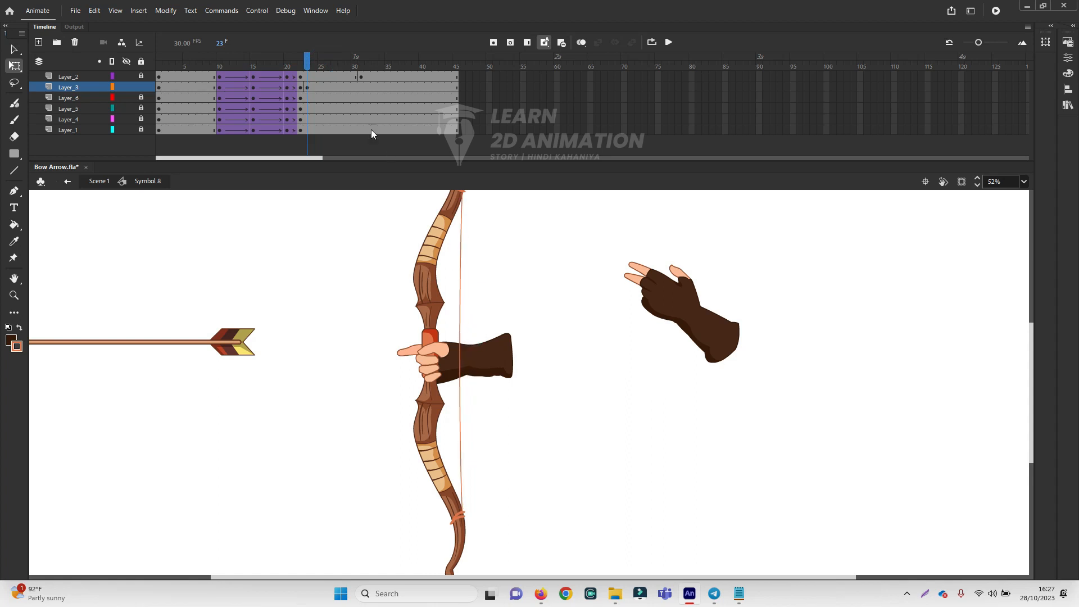
- Insert a keyframe at frame 25 on Layer_3 and bend the bowstring slightly away from the bow
mouse_move(307, 69)
mouse_down()
mouse_move(294, 67)
mouse_move(317, 86)
mouse_move(308, 67)
mouse_move(318, 68)
mouse_up()
click(321, 89)
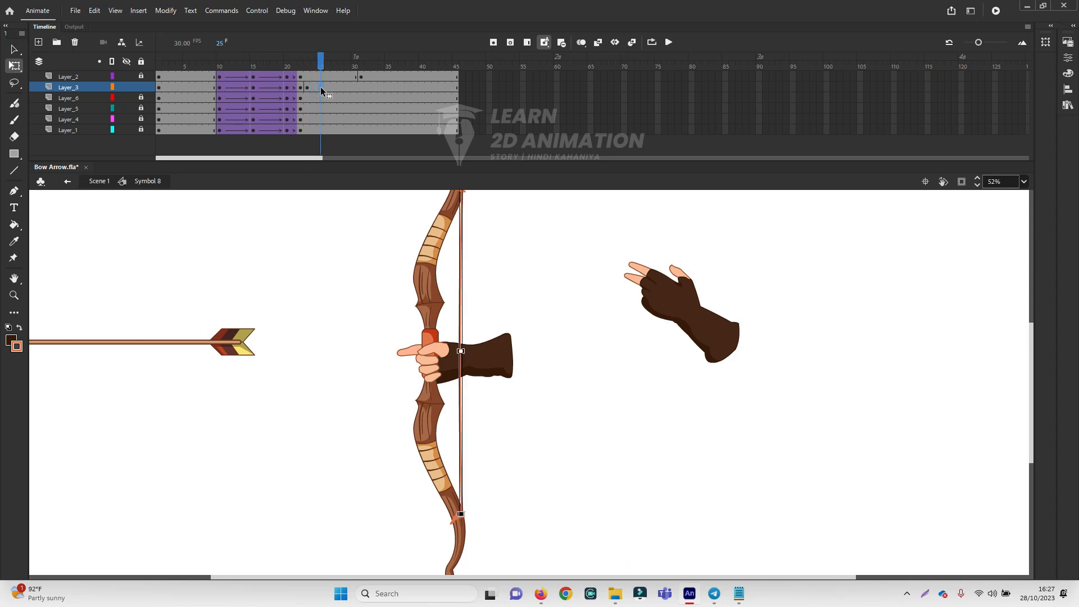
key(F6)
click(498, 405)
ctrl+click(473, 361)
drag(529, 369, 436, 362)
mouse_move(322, 67)
mouse_down()
mouse_move(313, 79)
mouse_move(331, 80)
mouse_up()
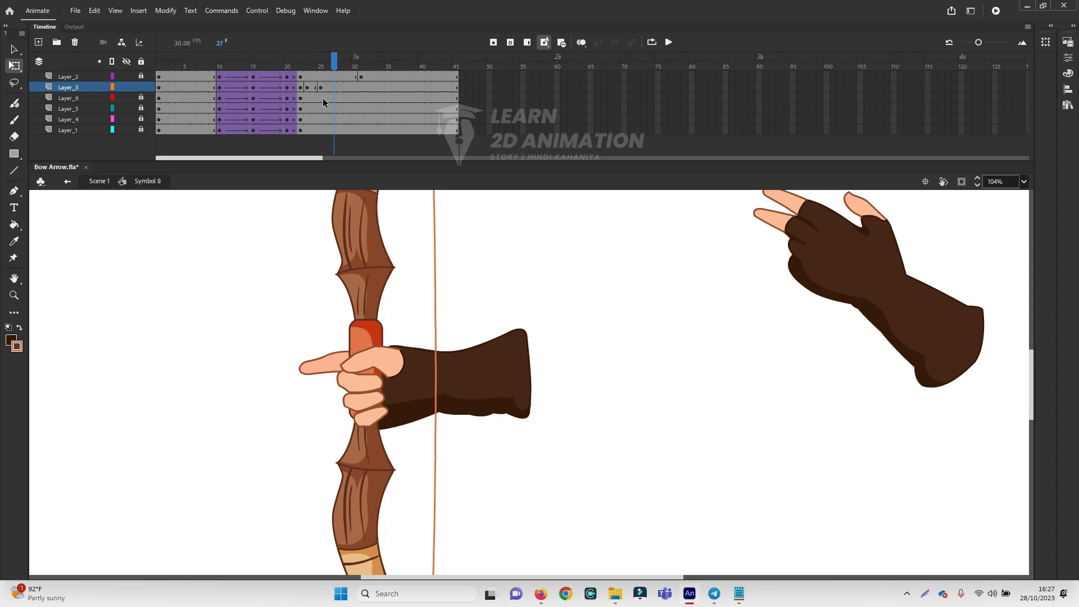
- Copy Layer_3's frame 23 keyframe to frame 27 and reduce the string's bend toward the bow
click(307, 88)
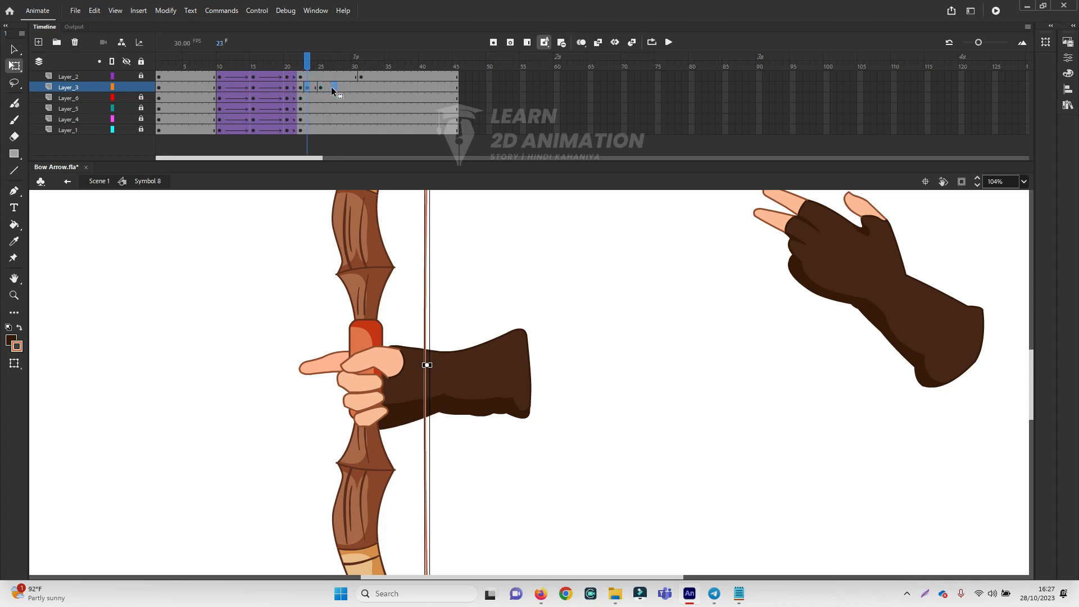
drag(333, 87, 334, 87)
click(465, 286)
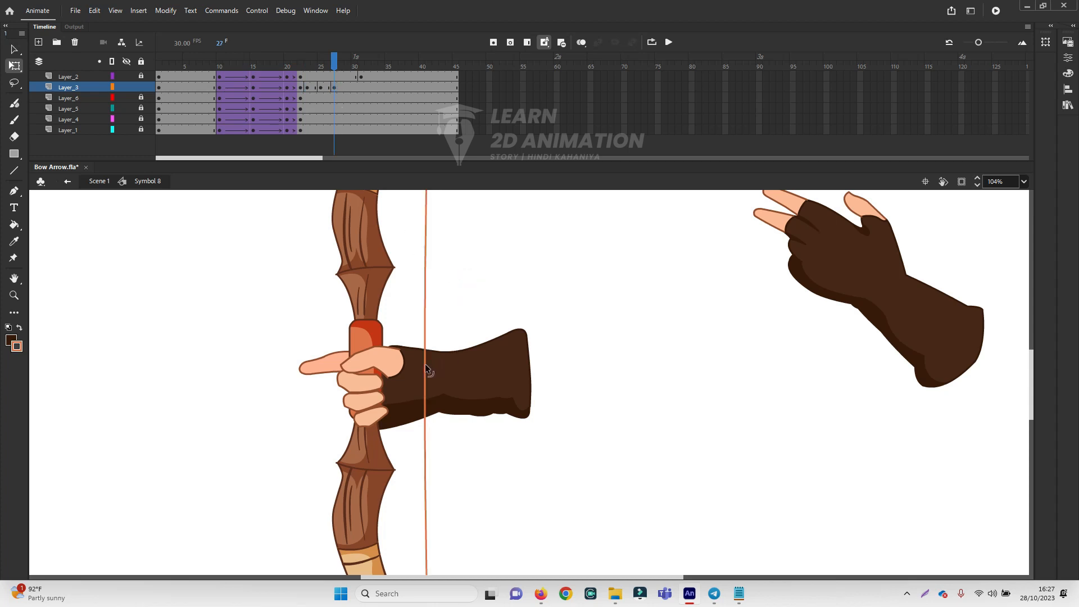
drag(425, 365, 428, 365)
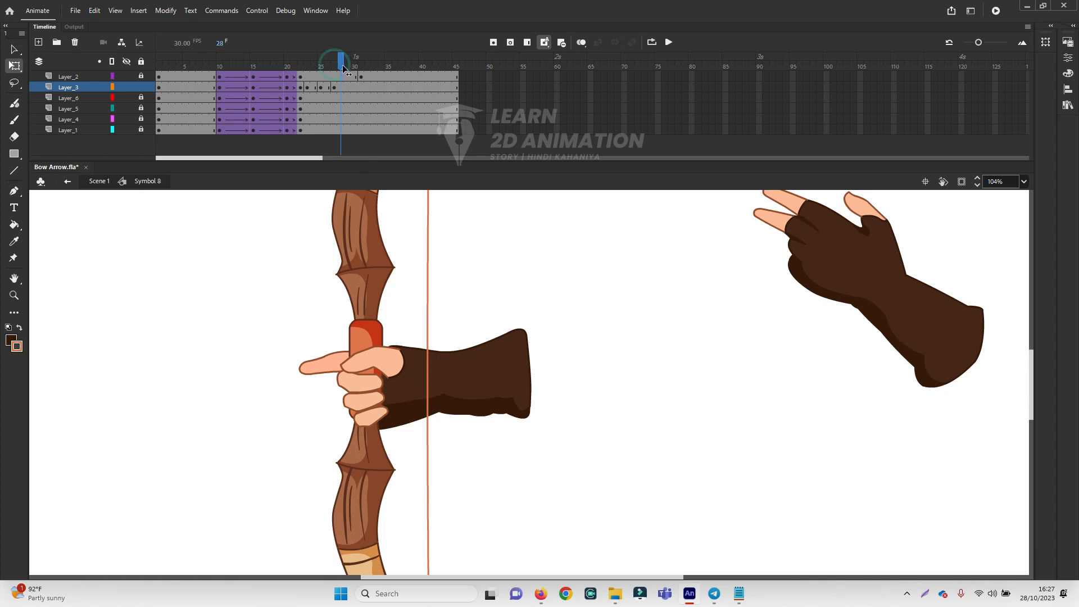
- Copy Layer_3's frame 25 keyframe to frame 29 and reduce the string's bend away from the bow
click(321, 89)
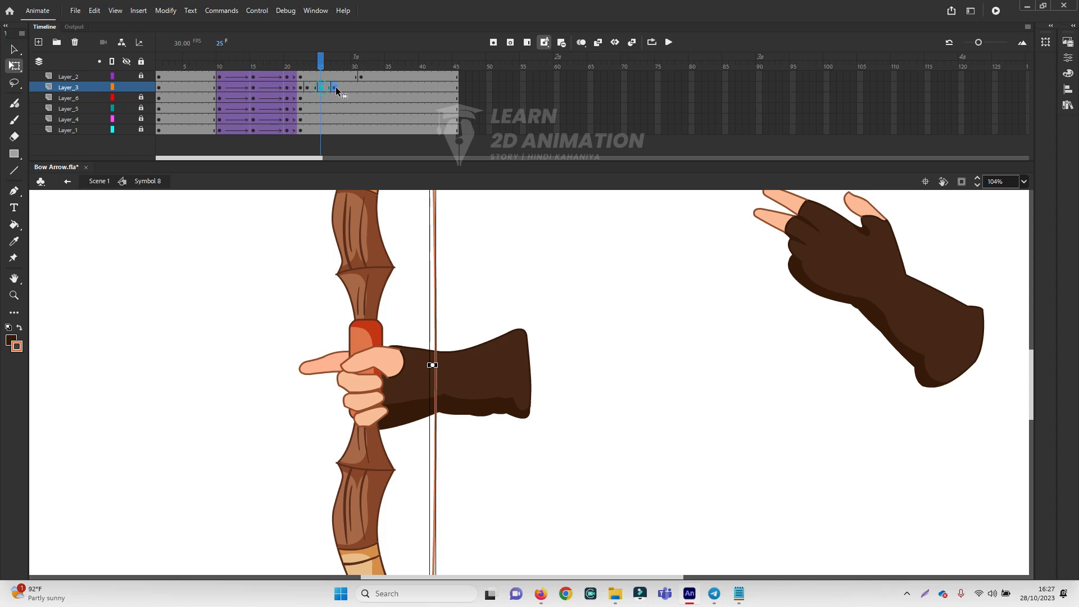
click(348, 88)
click(467, 298)
click(437, 364)
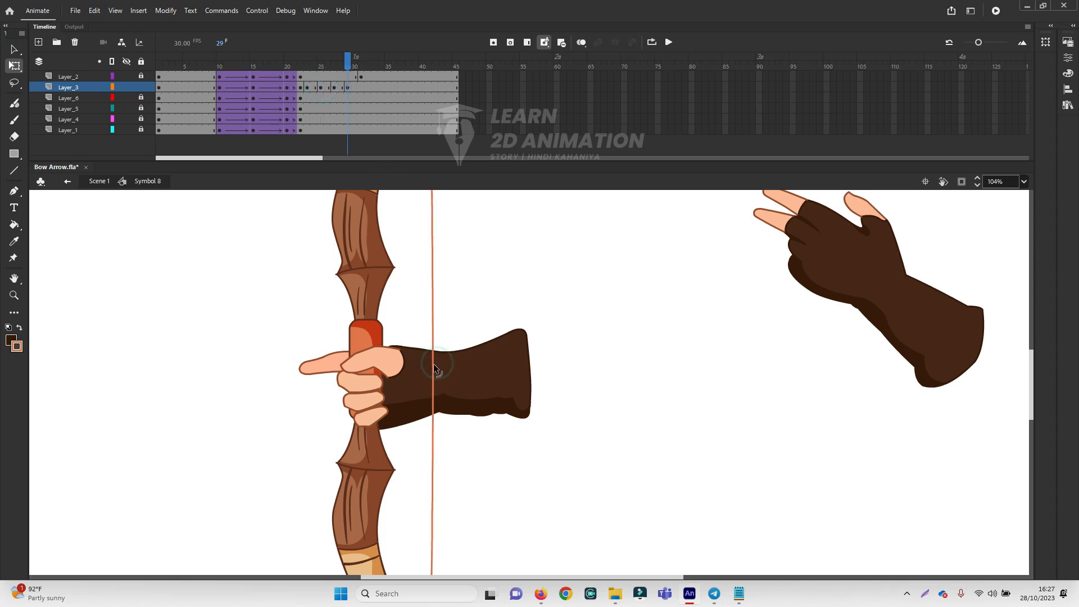
drag(348, 63, 355, 92)
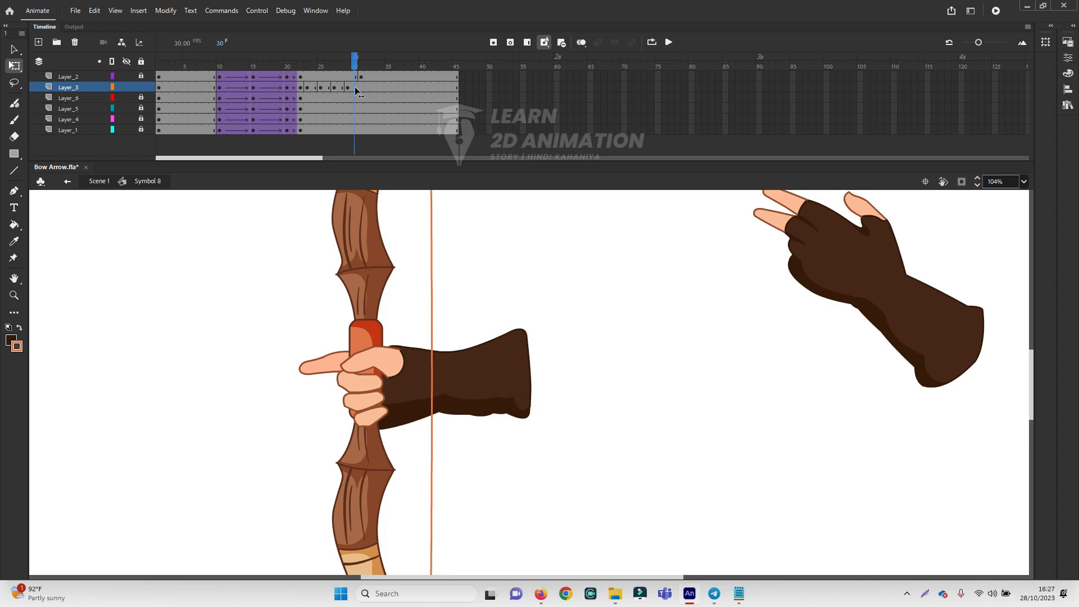
- Copy Layer_3's frame 27 keyframe to frame 31 and its frame 29 keyframe to frame 33
click(362, 86)
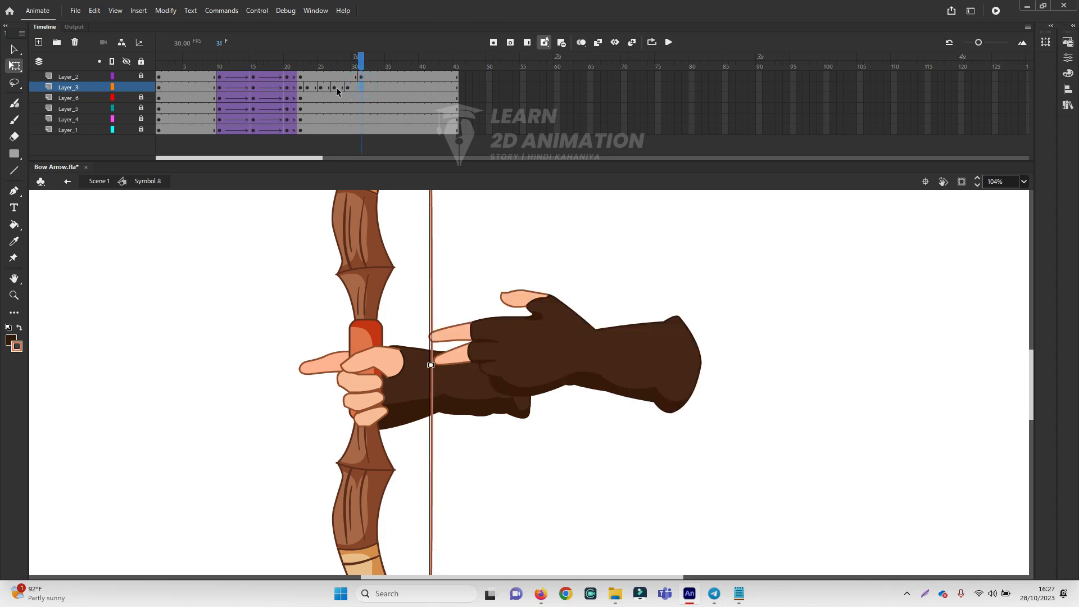
click(336, 87)
click(360, 85)
click(345, 89)
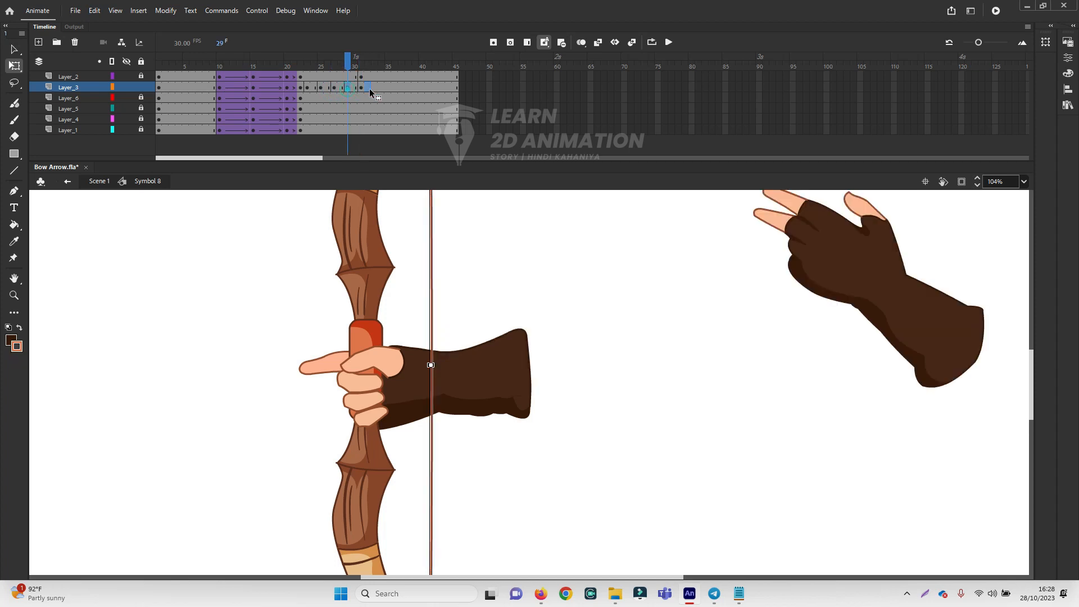
click(374, 88)
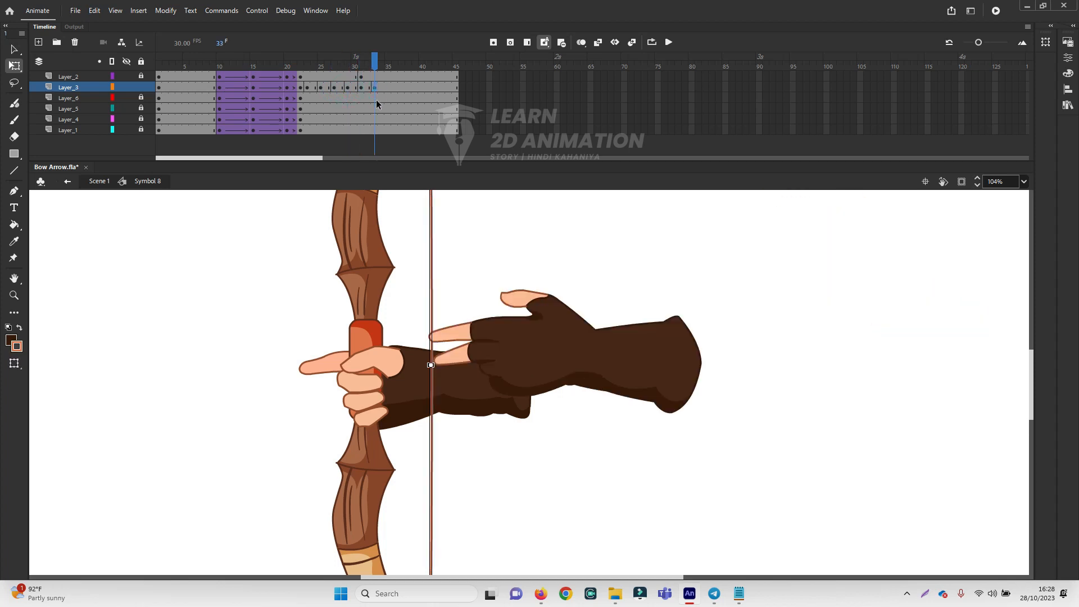
- Reduce the bowstring's bend toward the bow at Layer_3's frame 31 keyframe
click(362, 86)
click(451, 292)
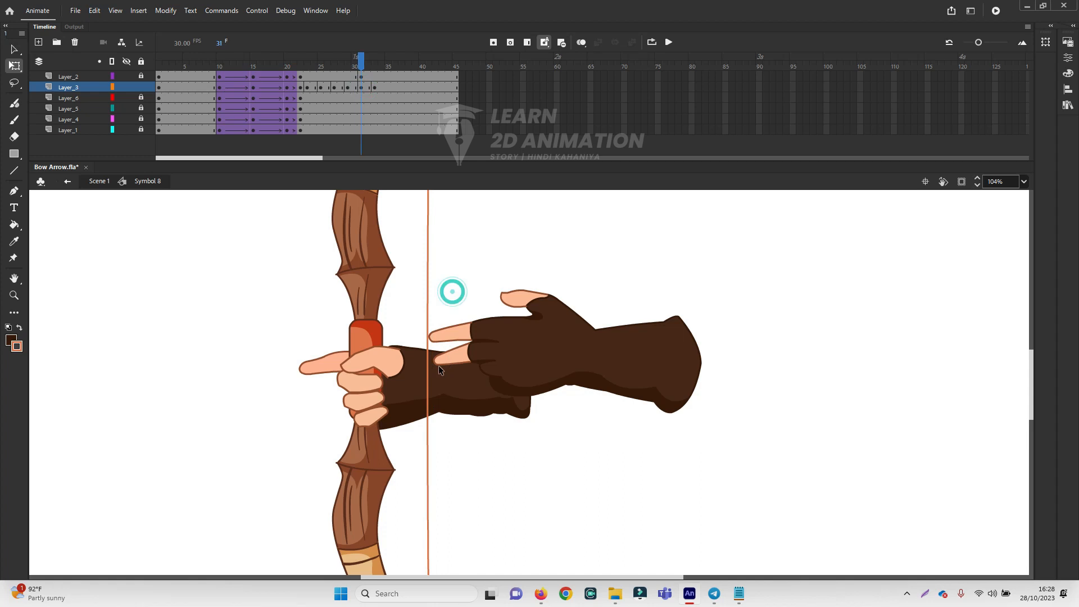
click(452, 380)
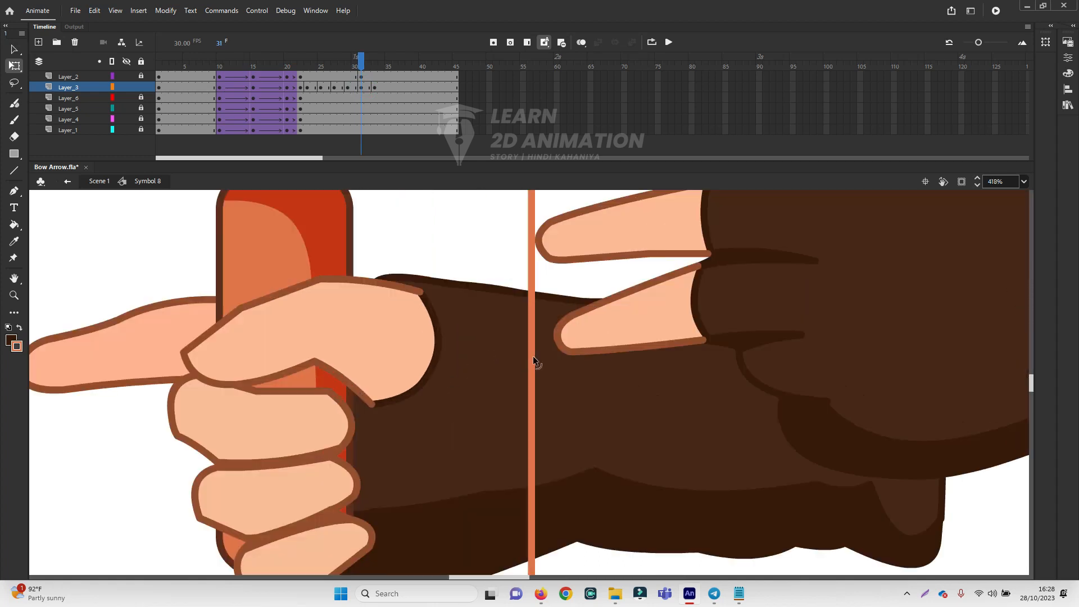
drag(534, 358, 540, 356)
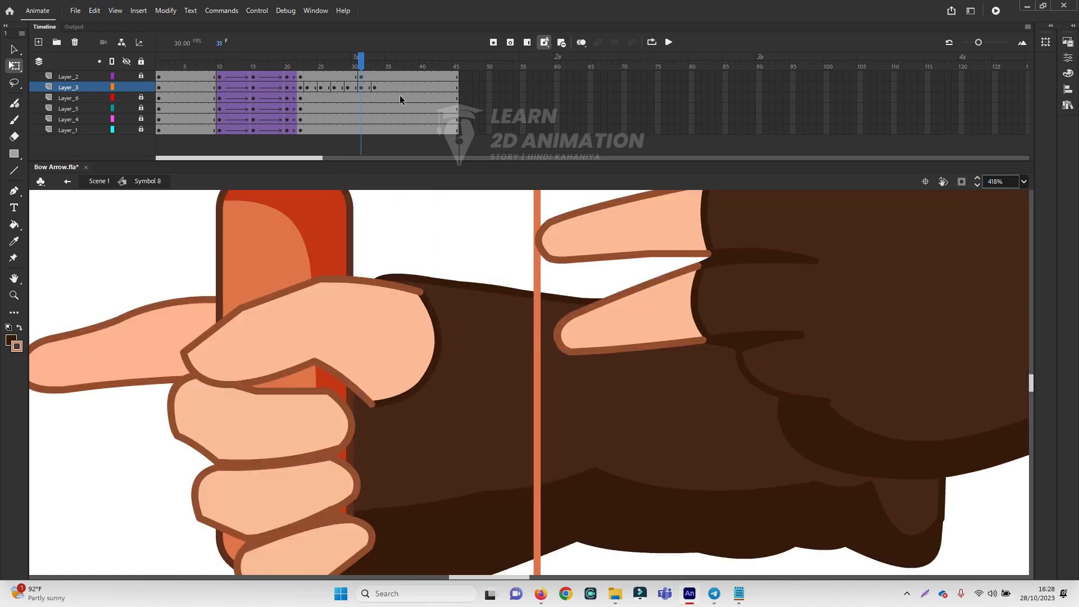
- Reduce the bowstring's bend away from the bow at Layer_3's frame 33 keyframe
drag(364, 69, 381, 68)
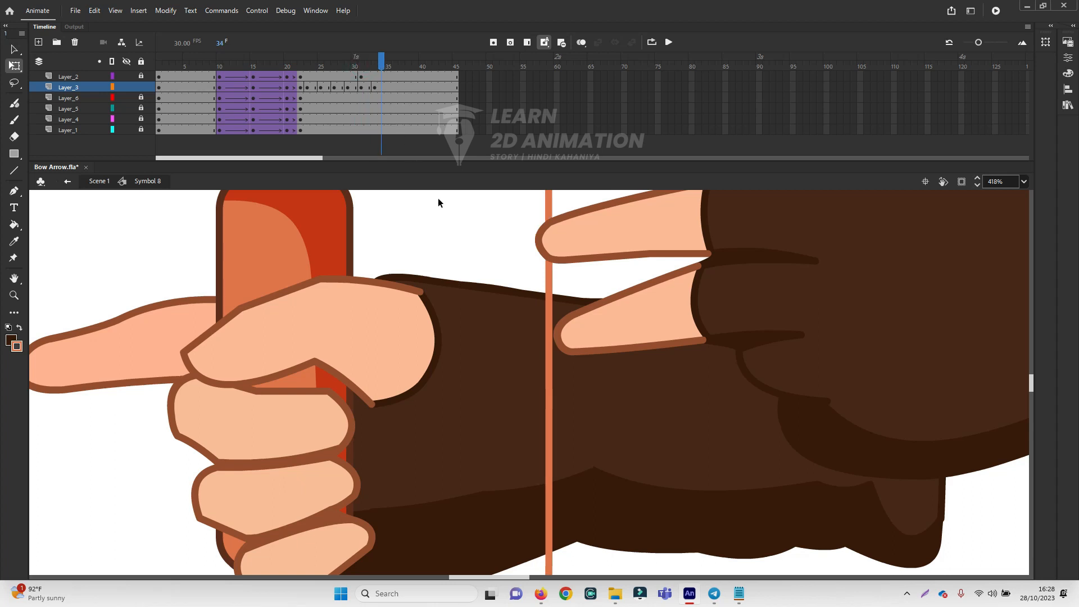
click(375, 88)
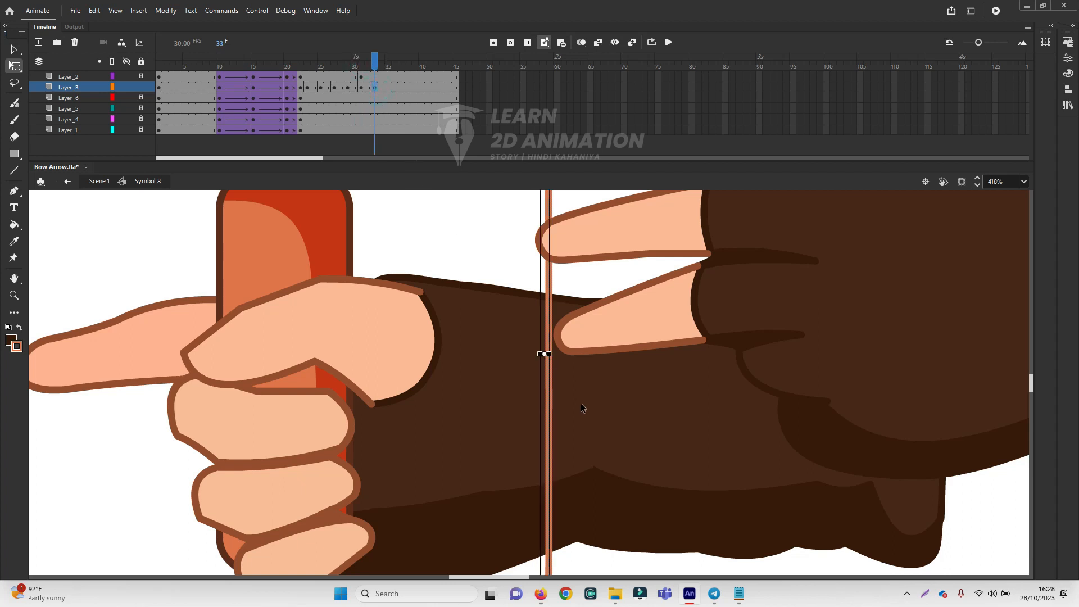
drag(549, 353, 543, 354)
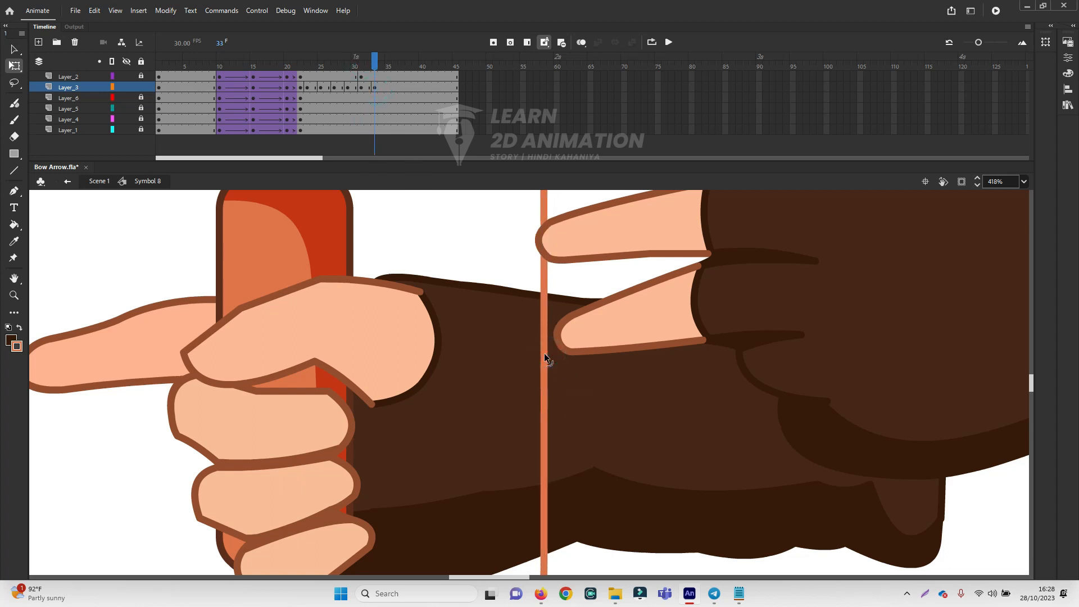
- Remove Layer_2's stray keyframe at frame 31 so the released hand's pose from frame 22 holds through frame 45
drag(374, 60, 294, 88)
key(ctrl+minus)
key(ctrl+minus)
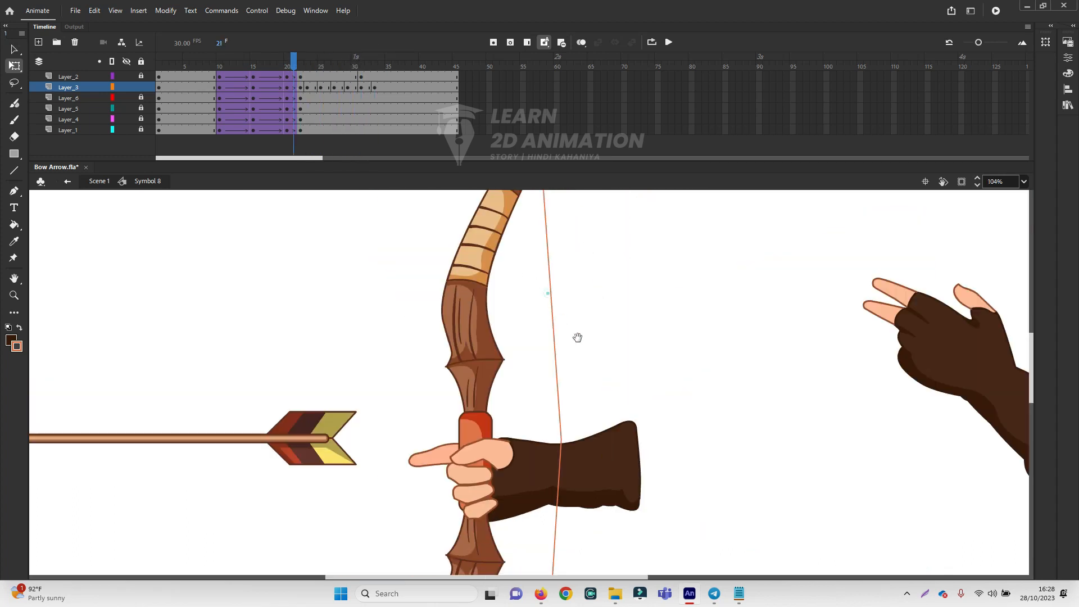
drag(581, 334, 475, 237)
drag(294, 64, 455, 79)
click(361, 76)
right_click(456, 79)
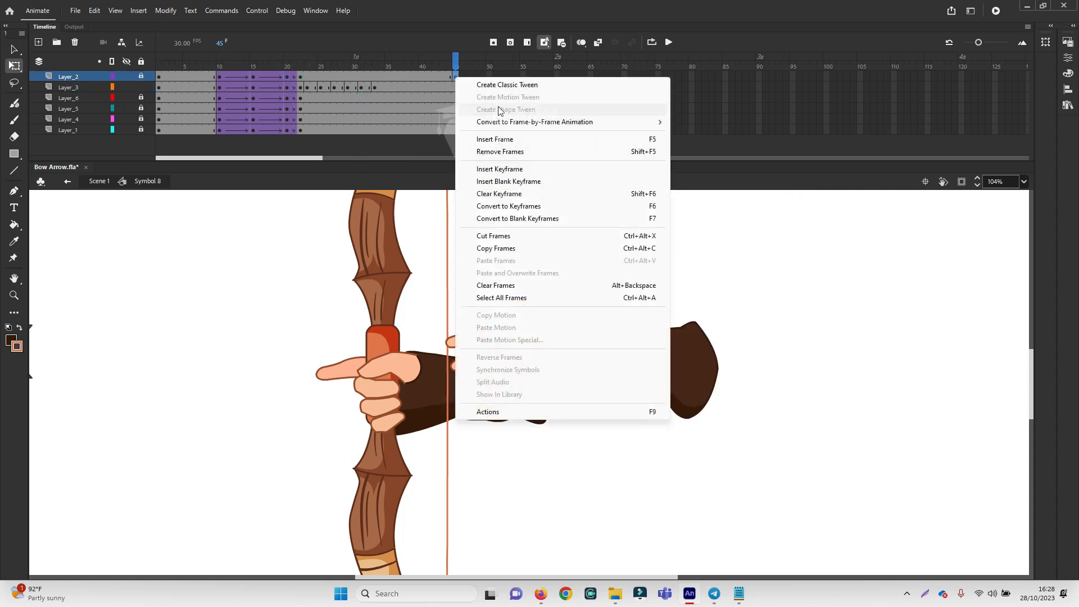
click(498, 153)
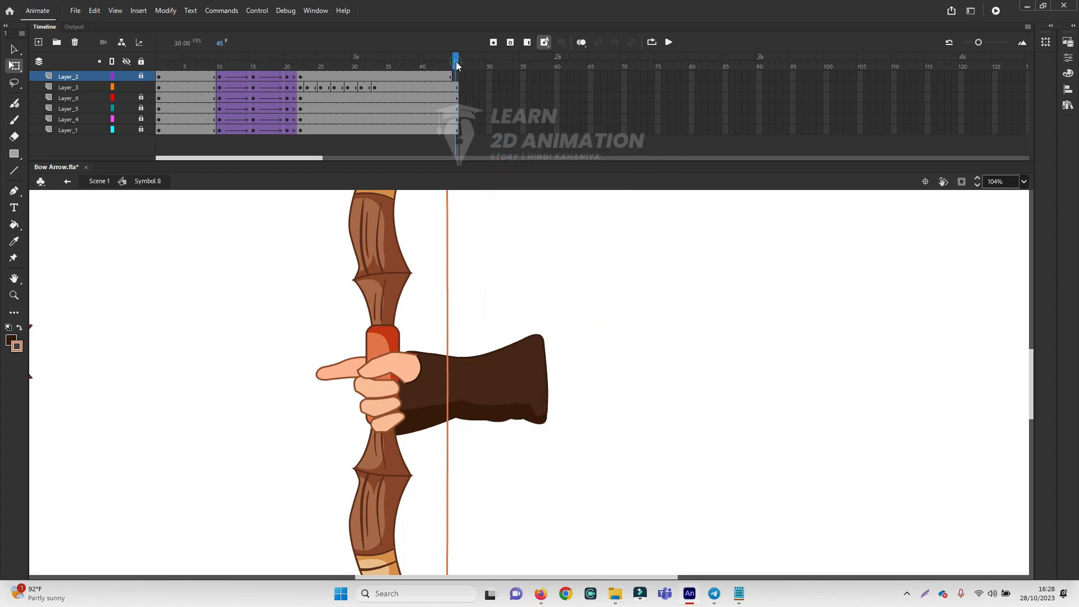
click(446, 79)
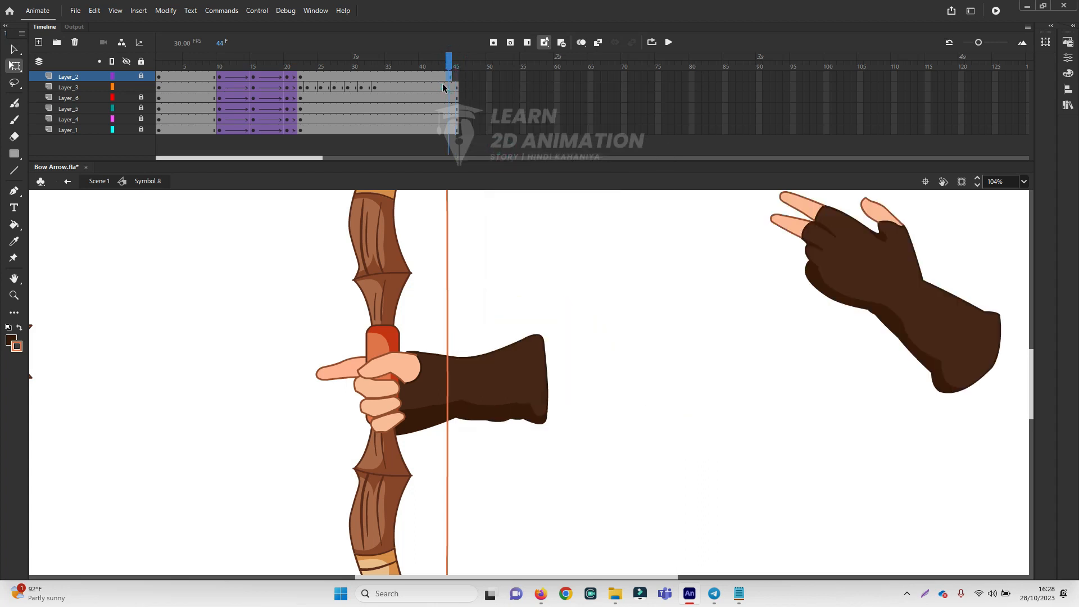
- Create shape tweens between Layer_3's bowstring keyframes from frame 23 to frame 33
drag(447, 59, 311, 89)
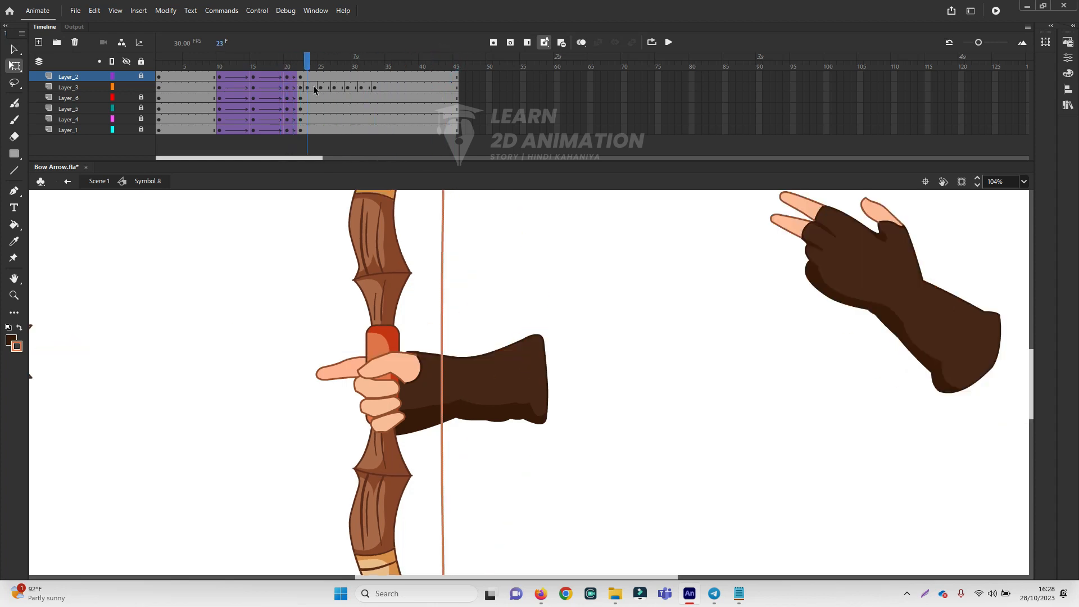
click(312, 90)
right_click(312, 90)
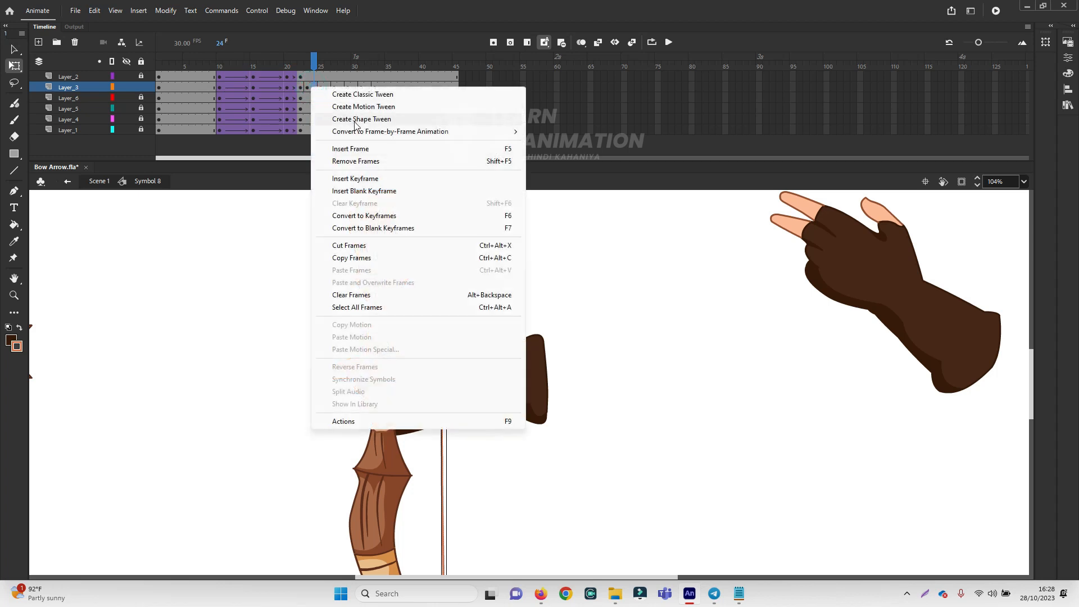
click(372, 116)
right_click(327, 88)
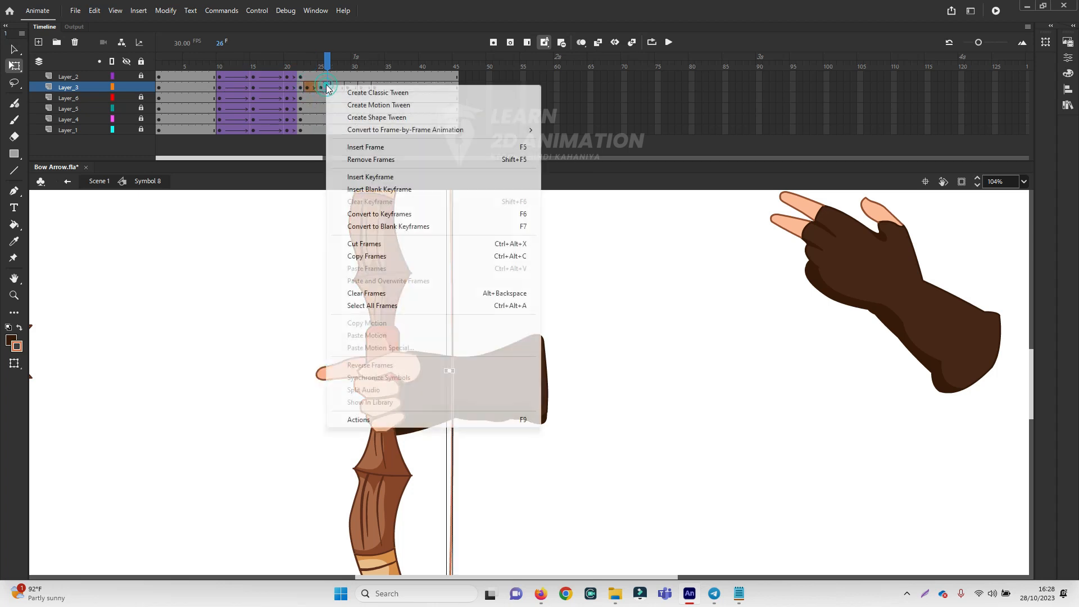
click(371, 116)
right_click(336, 87)
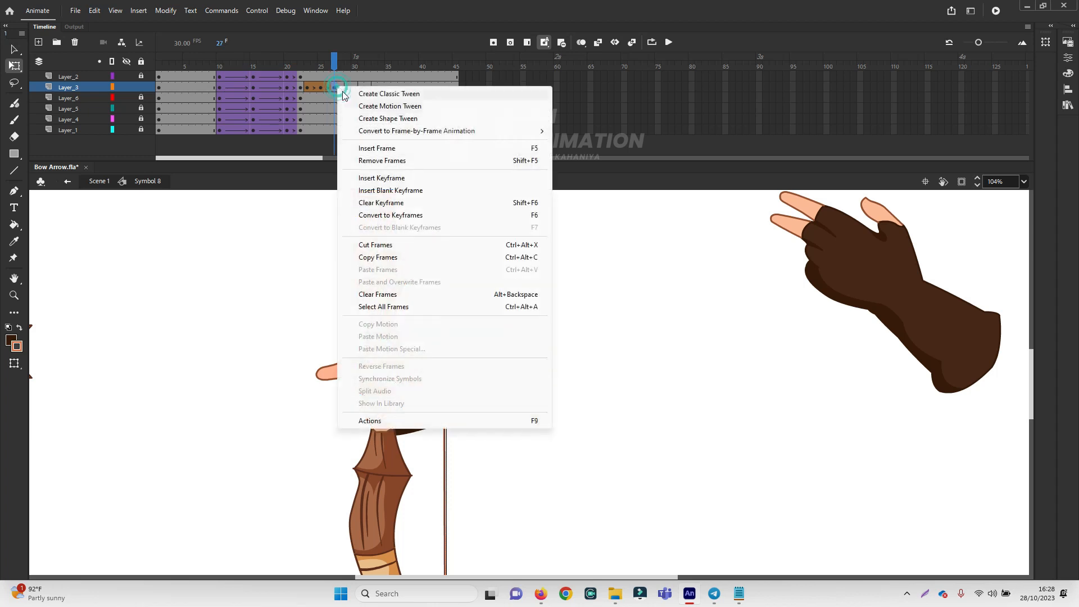
click(387, 119)
right_click(353, 87)
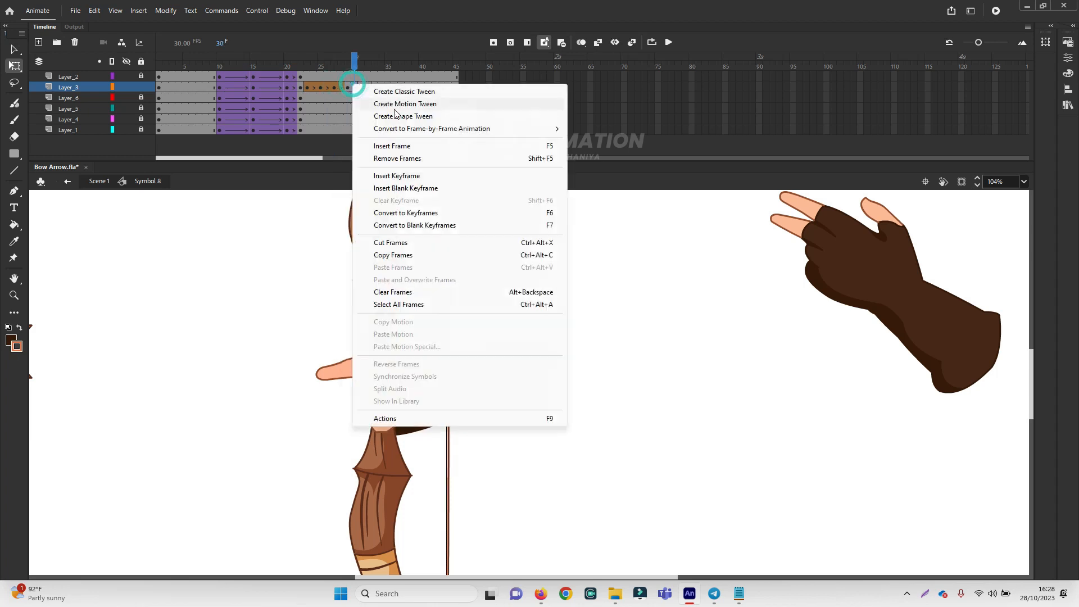
click(403, 117)
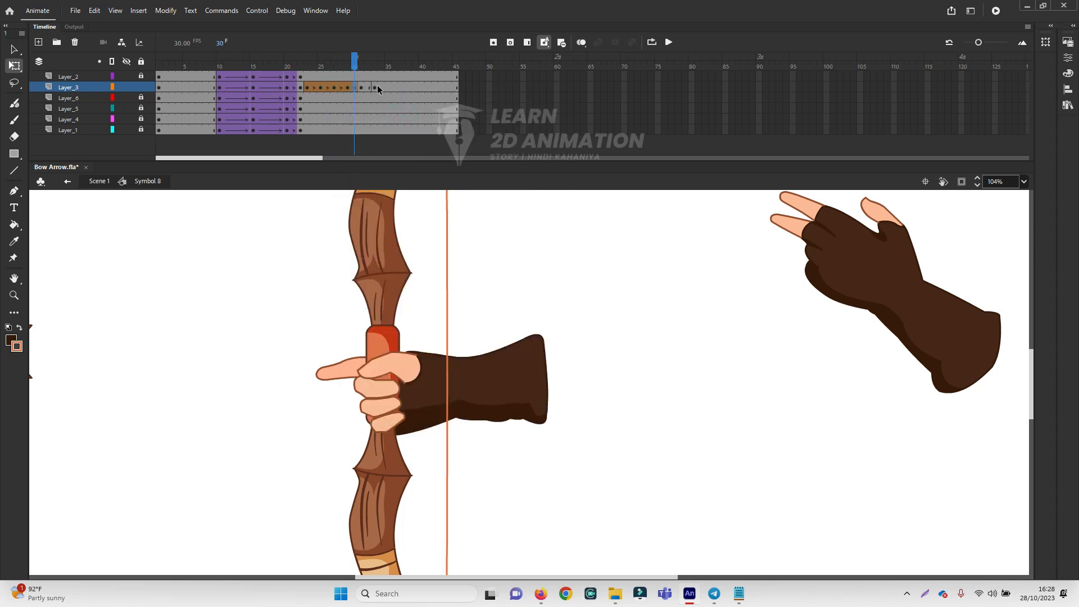
right_click(364, 87)
click(428, 119)
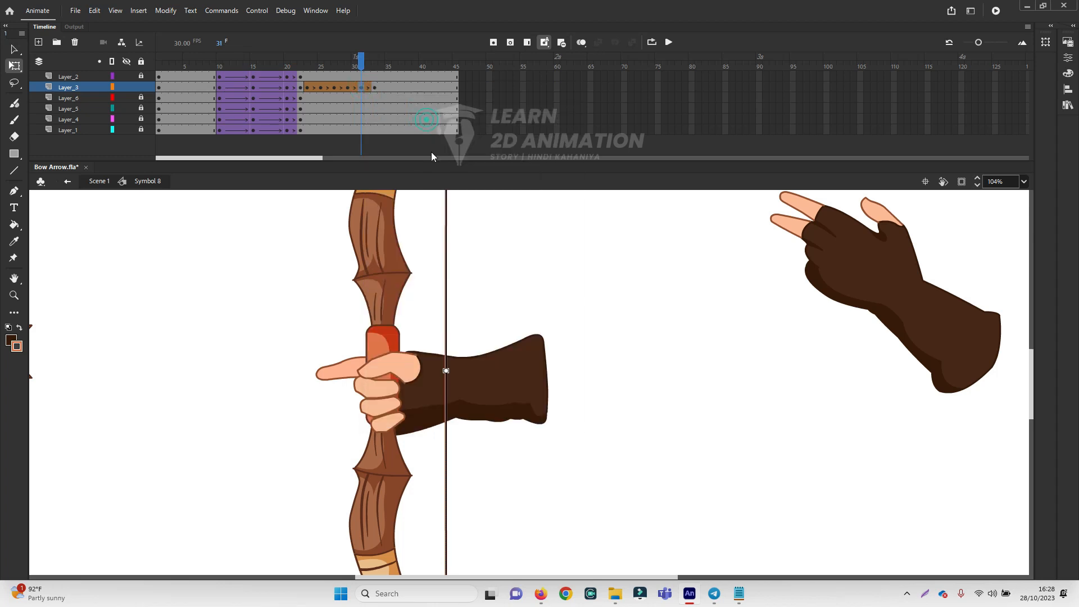
- Play back the bow animation inside Symbol 8 from the first frame to check the string's vibration
click(500, 307)
click(575, 337)
click(563, 318)
drag(358, 61, 158, 83)
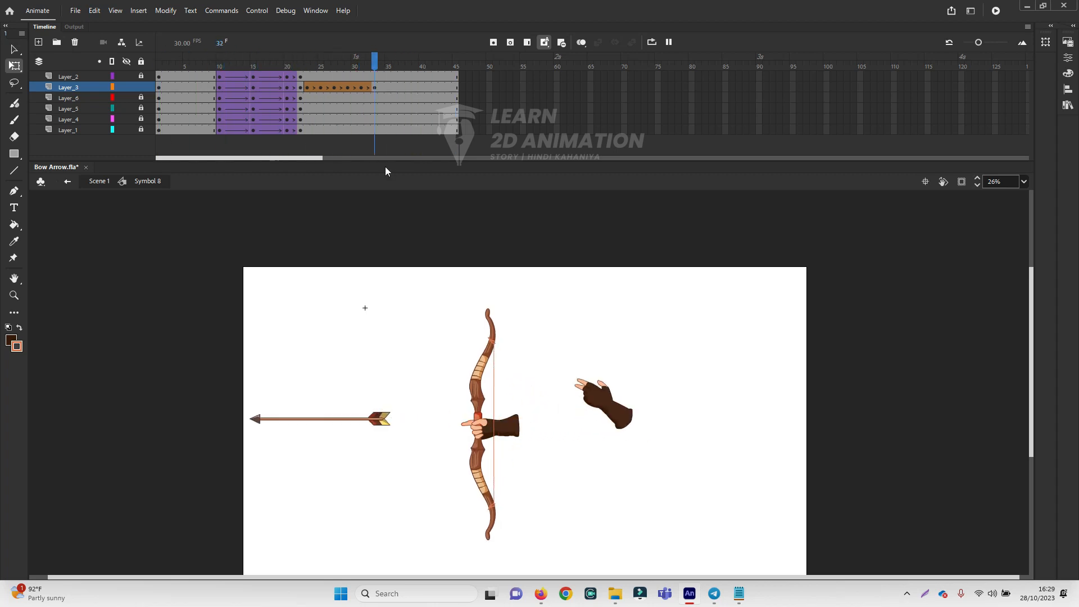
- Return to Scene 1 and play its timeline from the first frame
double_click(673, 365)
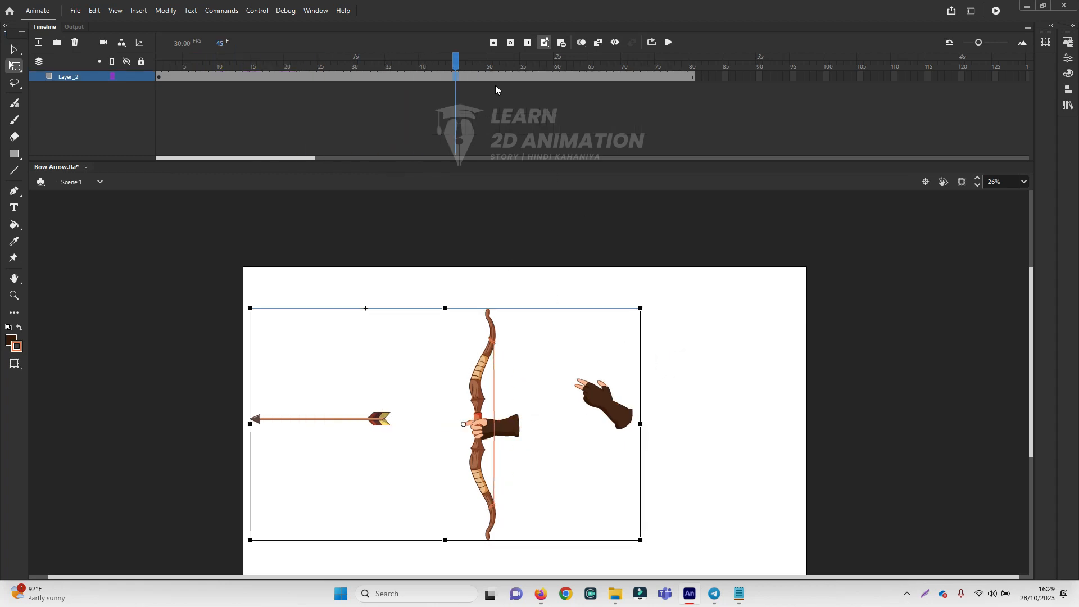
drag(458, 68, 126, 66)
key(Return)
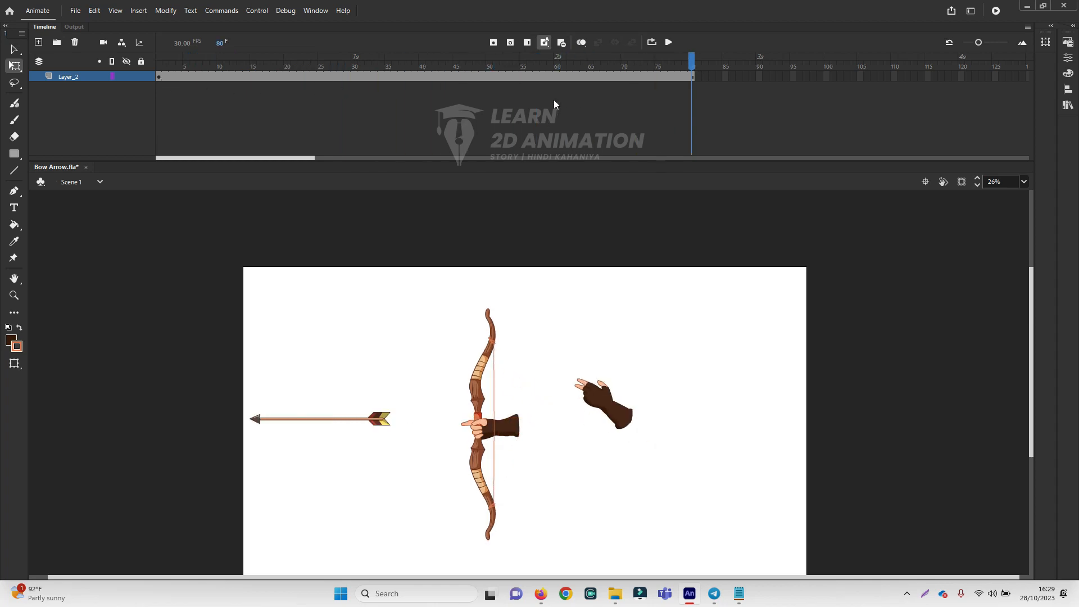
- Insert frames on Scene 1's Layer_2 to extend the main timeline beyond frame 125
click(561, 76)
key(F5)
key(F5)
key(F5)
key(F5)
key(F5)
key(F5)
key(F5)
key(F5)
key(F5)
key(F5)
key(F5)
key(F5)
key(F5)
key(F5)
key(F5)
key(F5)
key(F5)
key(F5)
key(F5)
key(F5)
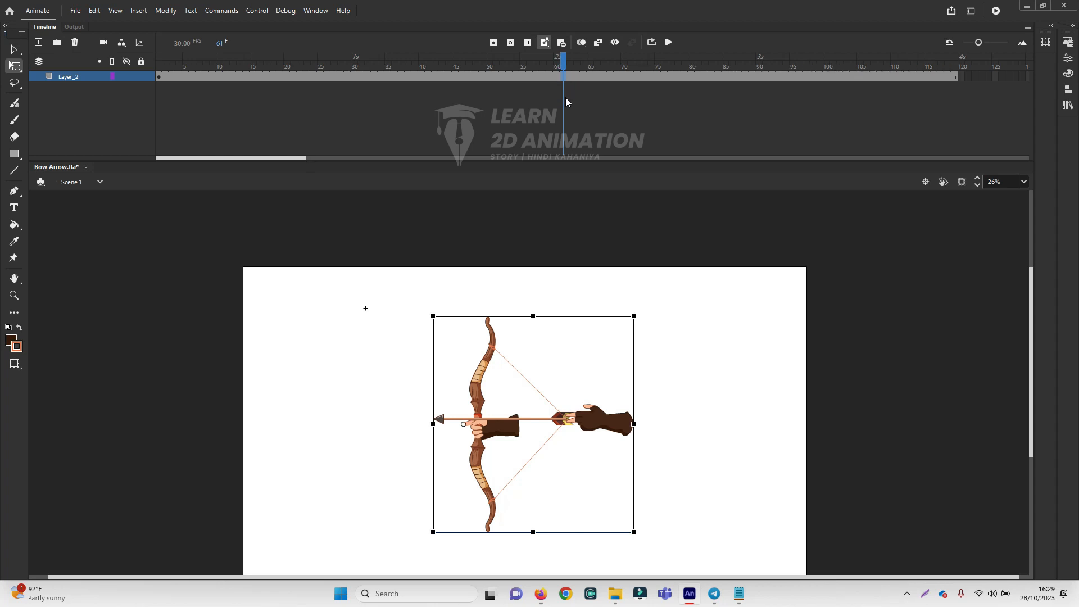
key(F5)
key(F5)
key(F5)
key(F5)
key(F5)
key(F5)
key(F5)
key(F5)
key(F5)
key(F5)
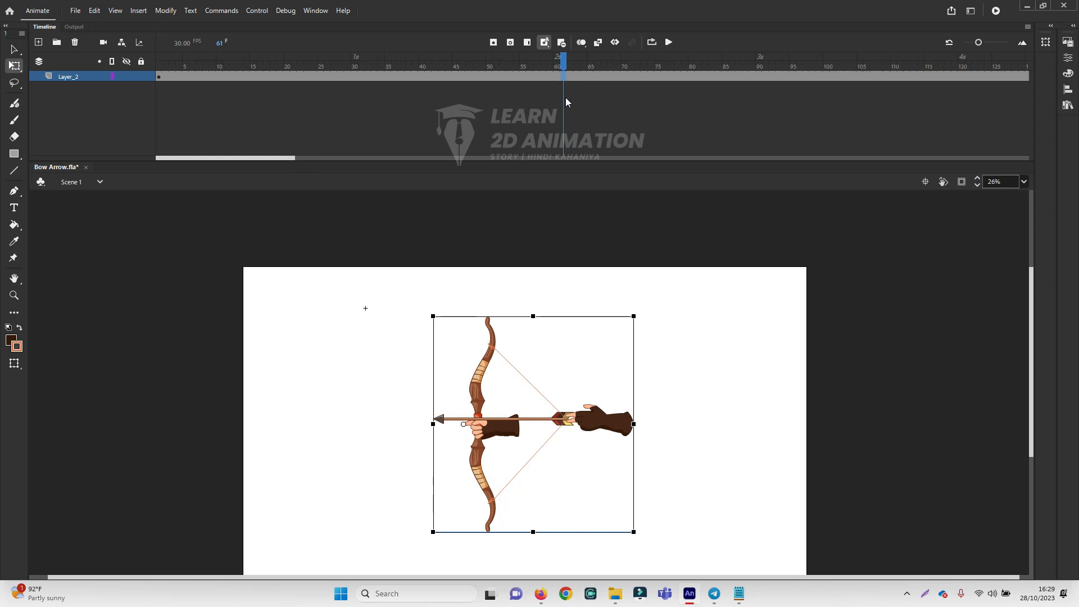
- Test the movie from frame 1, watch the bow shot in the preview, and close the preview
click(723, 369)
drag(563, 67, 150, 76)
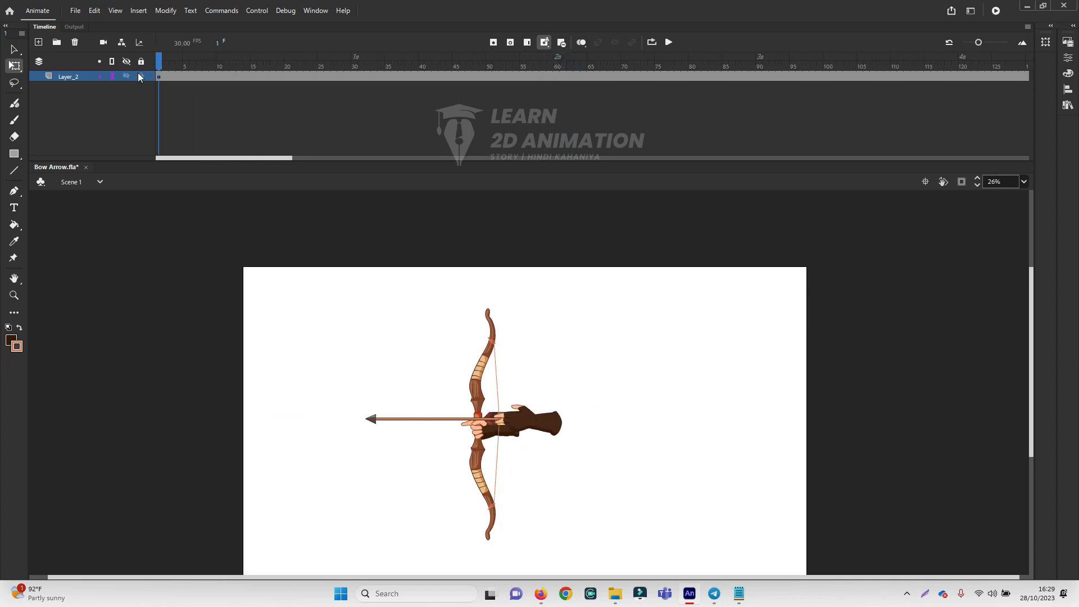
drag(577, 301, 577, 226)
ctrl+click(520, 275)
drag(519, 343, 533, 246)
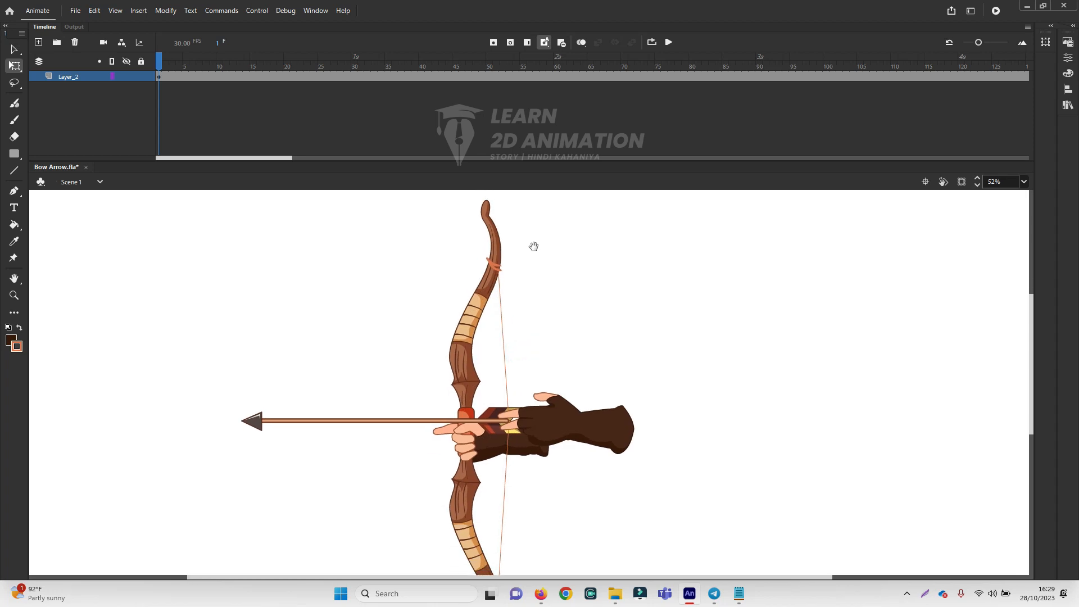
key(ctrl+Return)
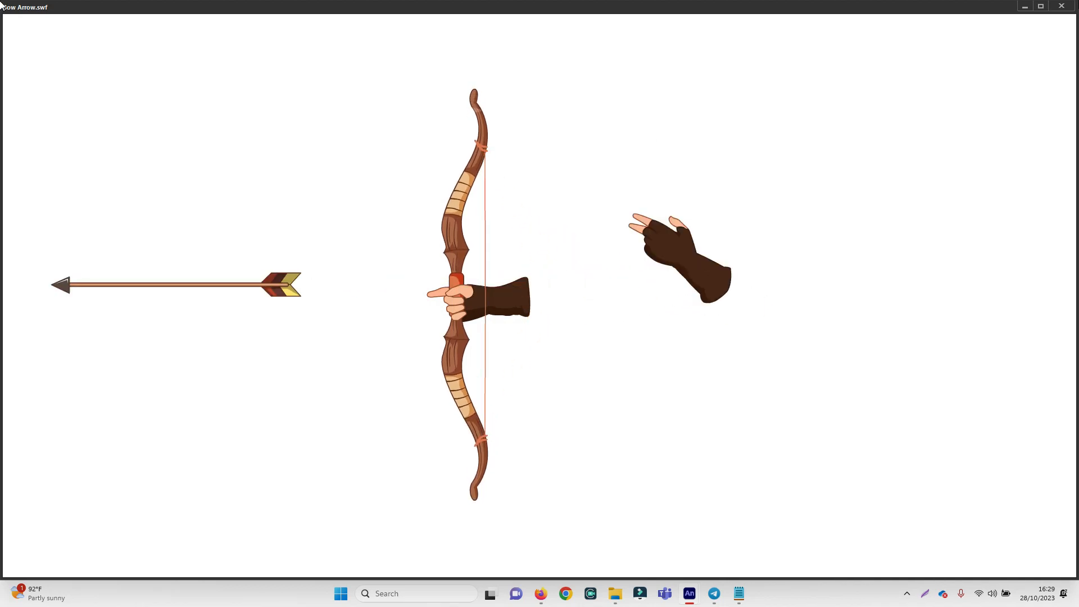
click(1061, 7)
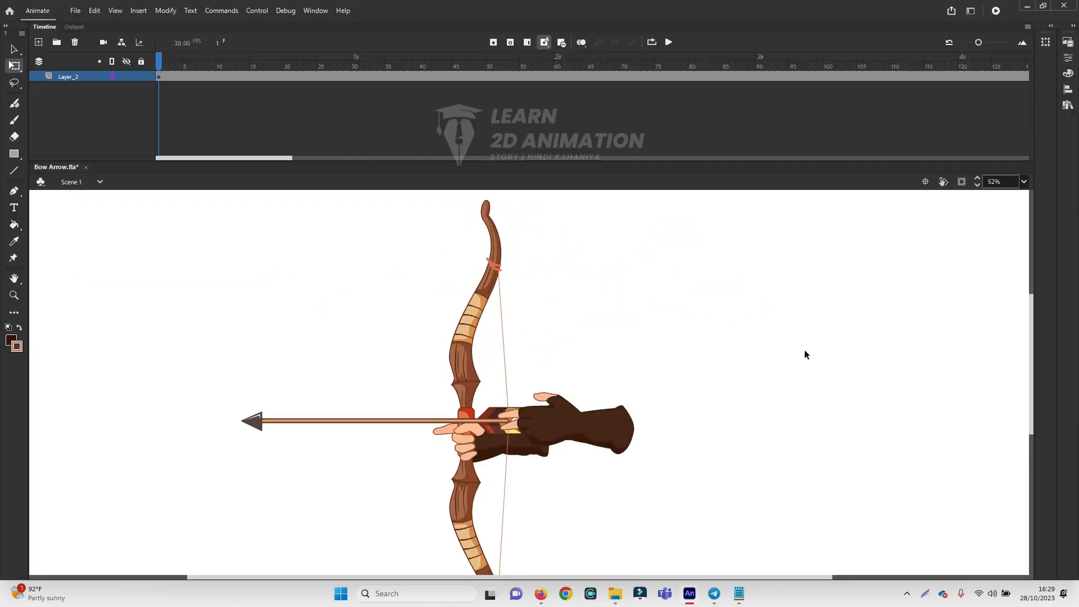
click(603, 333)
click(583, 397)
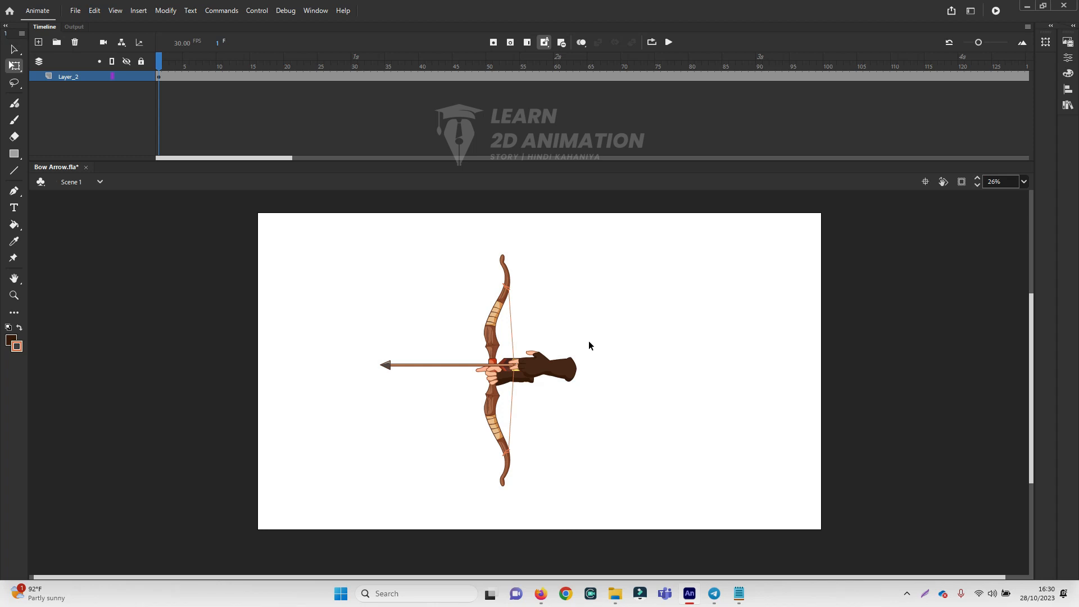
click(627, 318)
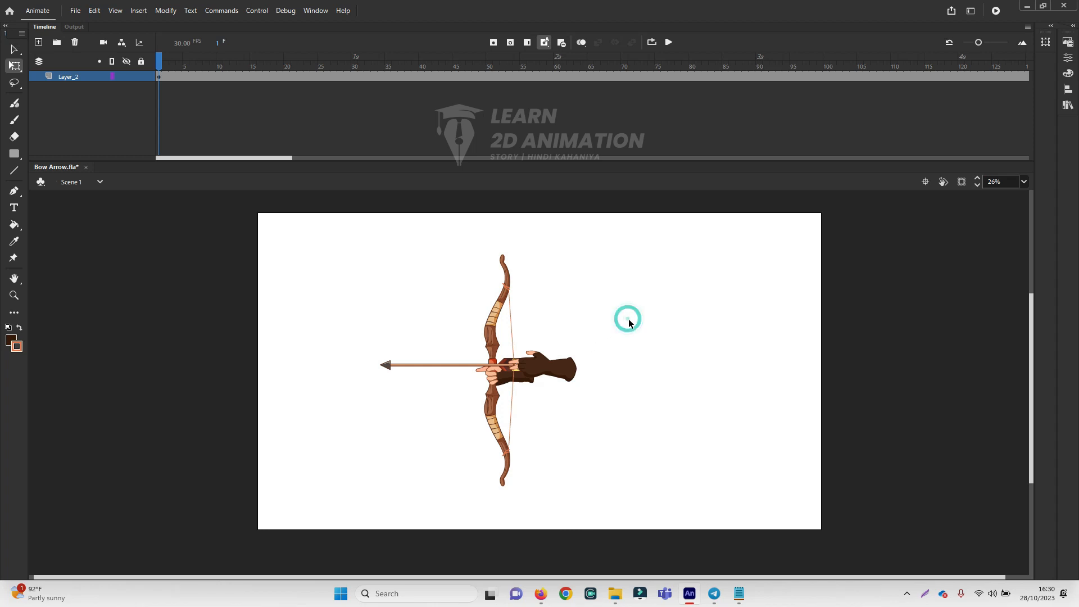